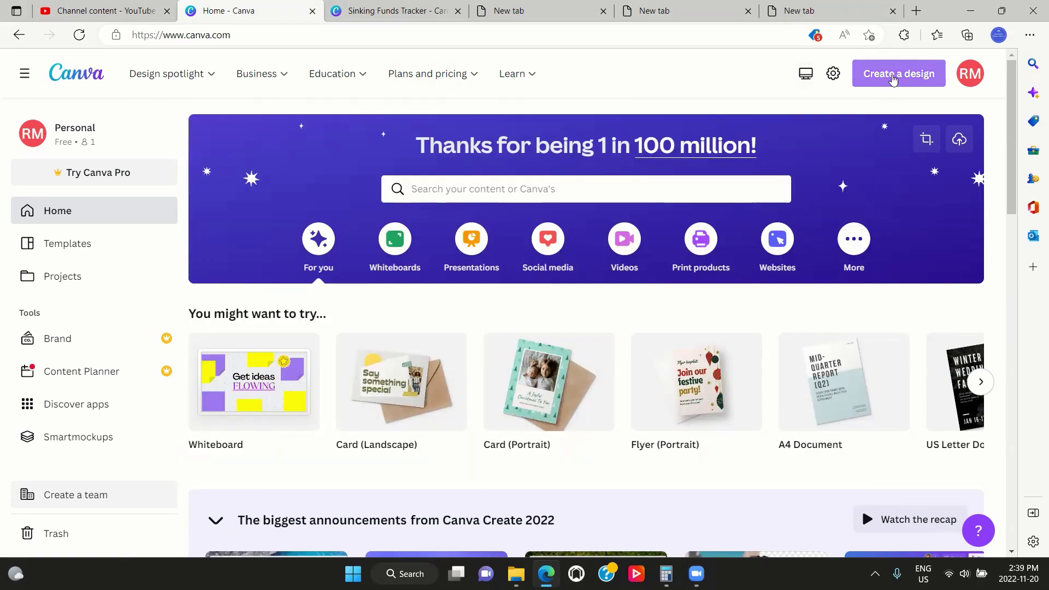
- Start a new custom-size design and show the available measurement units
click(892, 79)
click(893, 79)
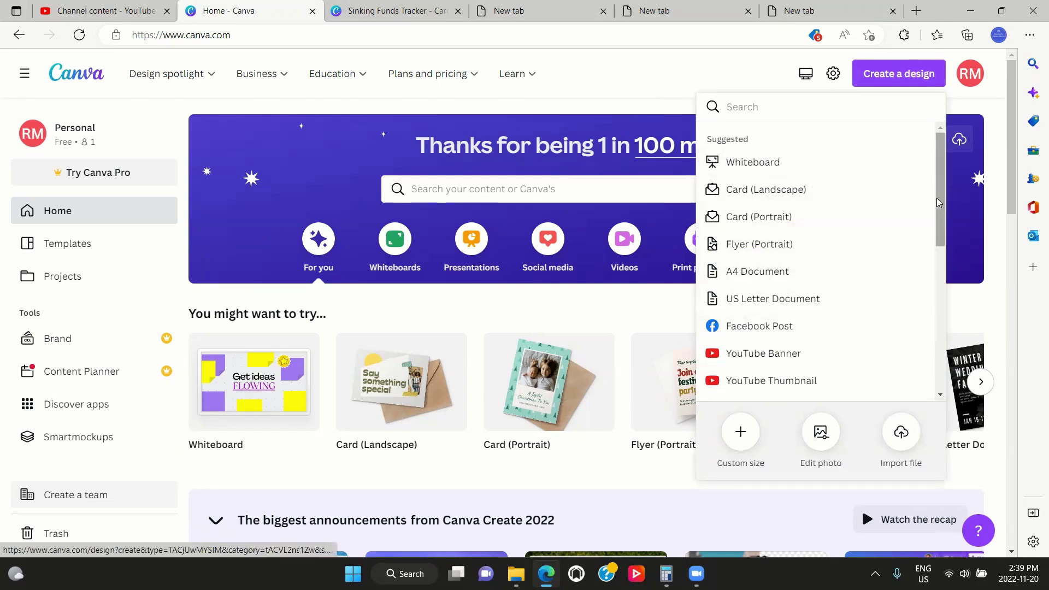
drag(941, 198, 947, 382)
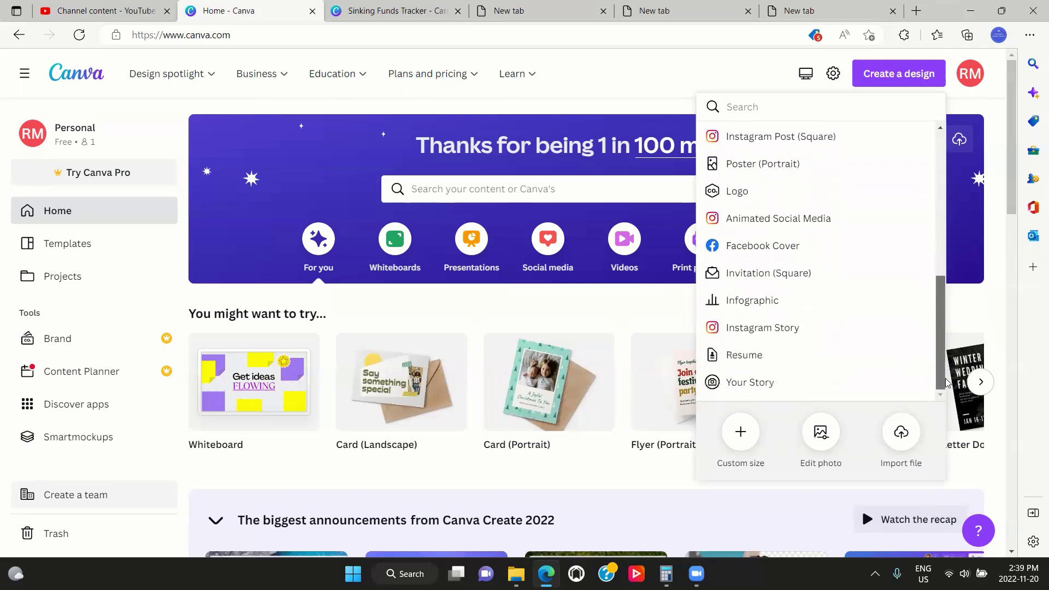
scroll(925, 306, up, 8)
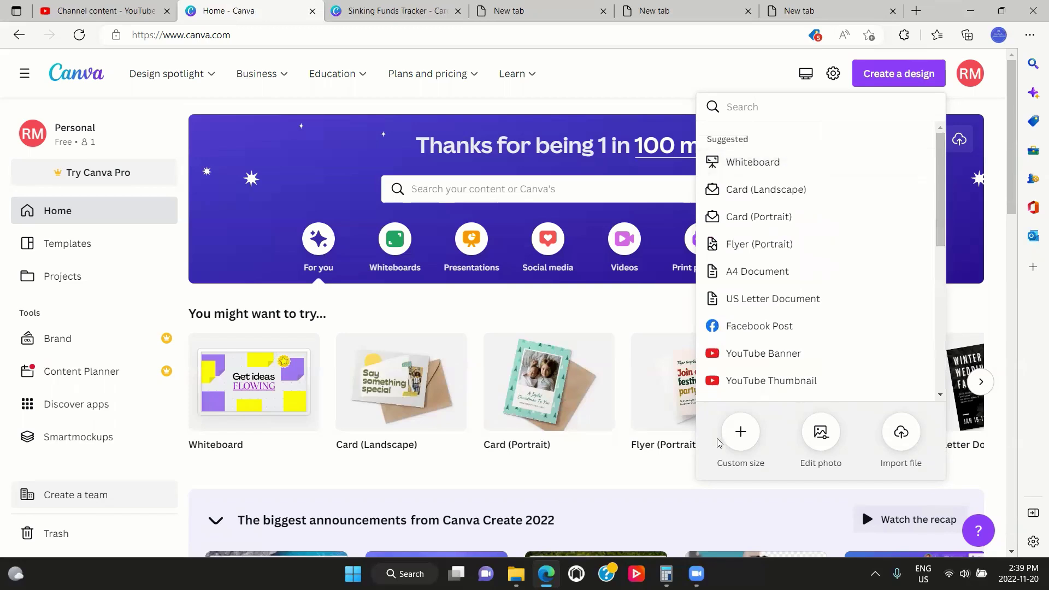
click(740, 447)
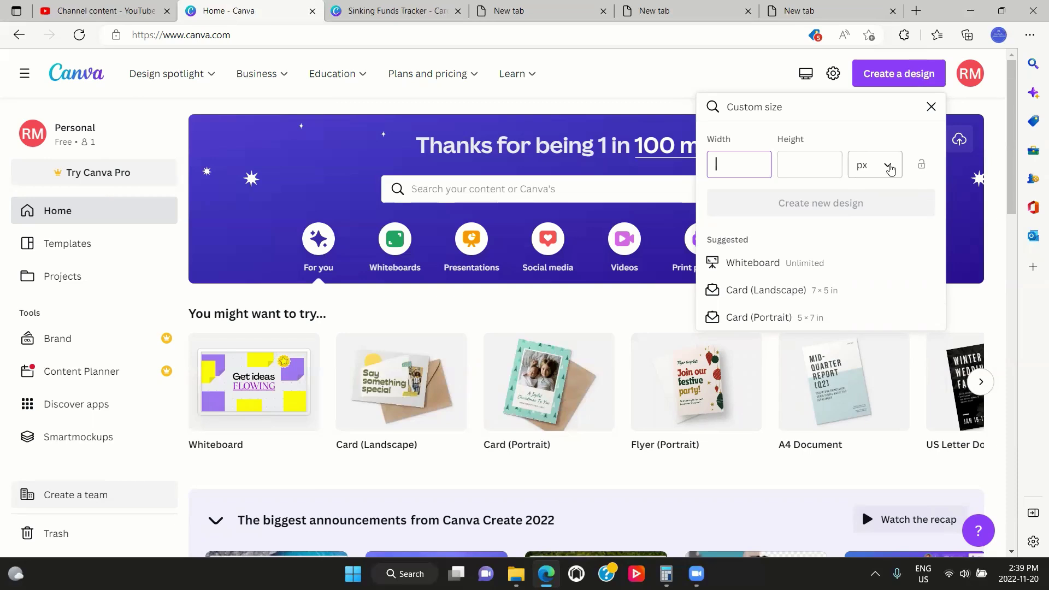
click(889, 166)
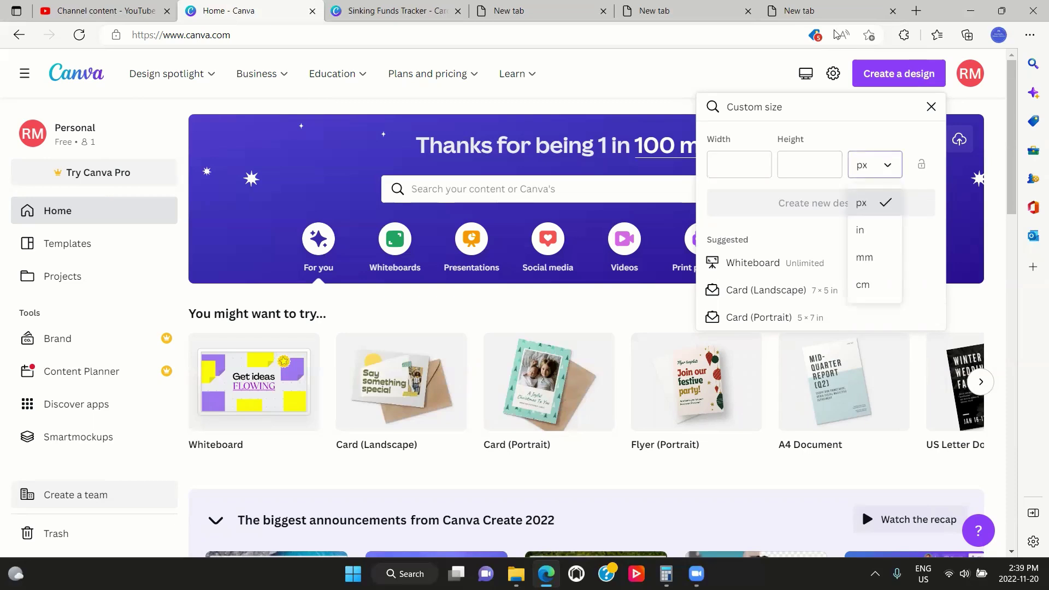
- Search the web for "a6 paper size" in another browser tab
click(820, 11)
click(528, 104)
text(A6)
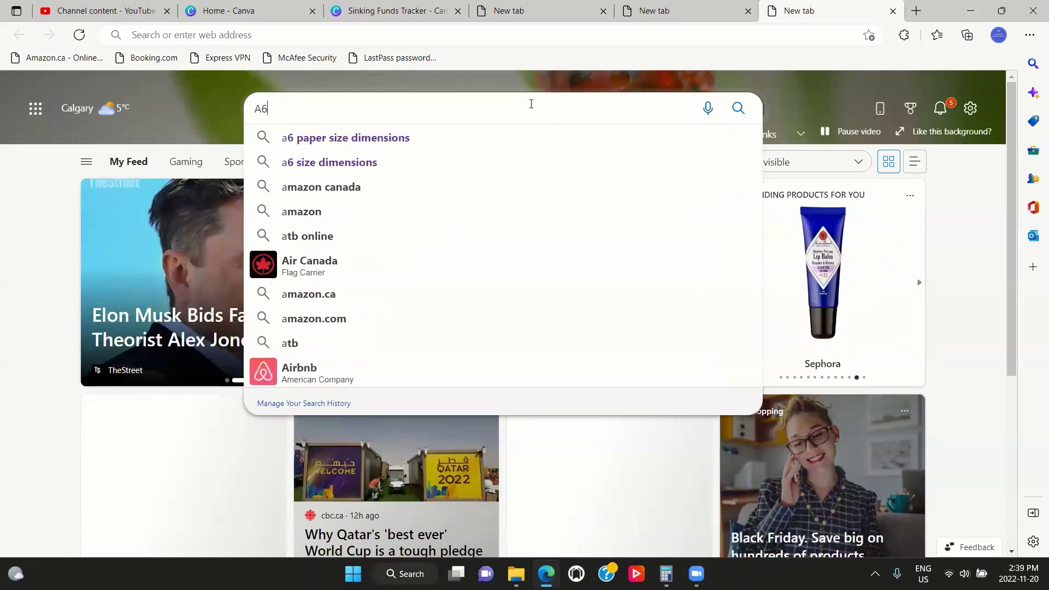
text( PAPER SI)
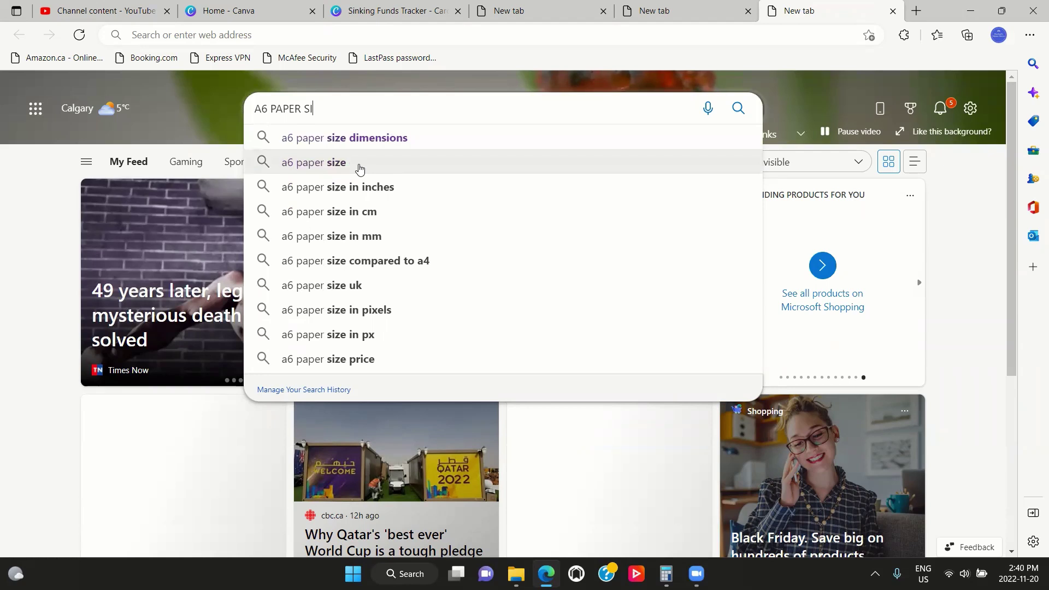
click(311, 167)
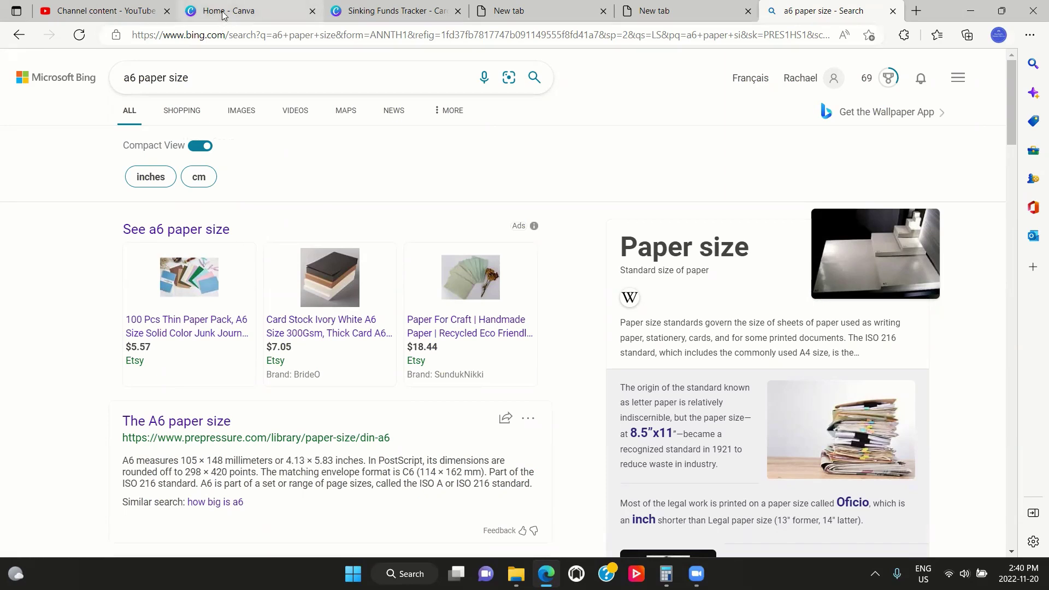
- Return to the Canva home page, enter a custom size of 105 by 148, and set the unit to mm
mouse_move(222, 16)
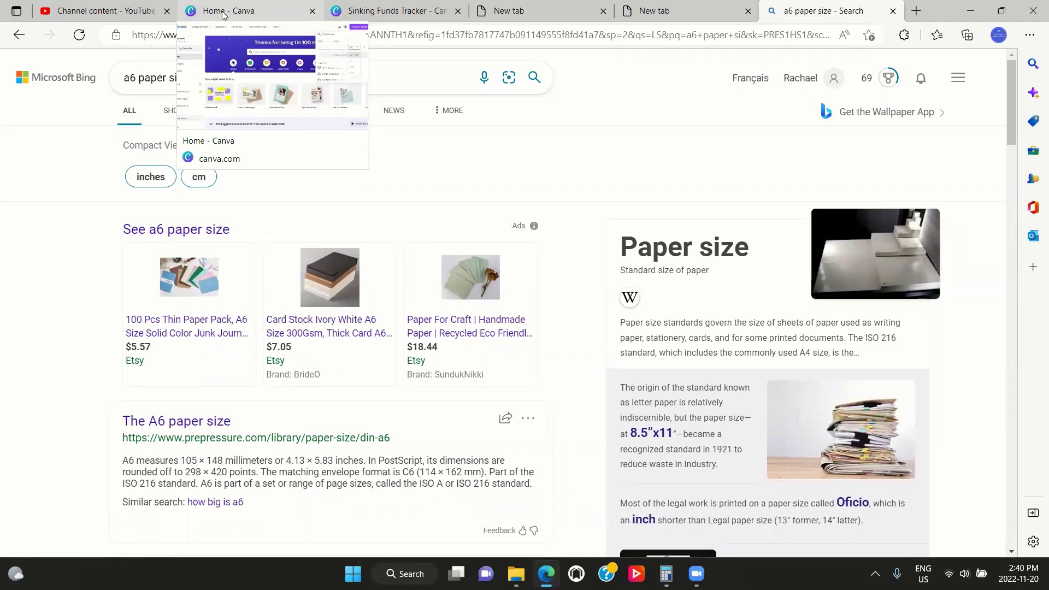
click(223, 15)
click(742, 164)
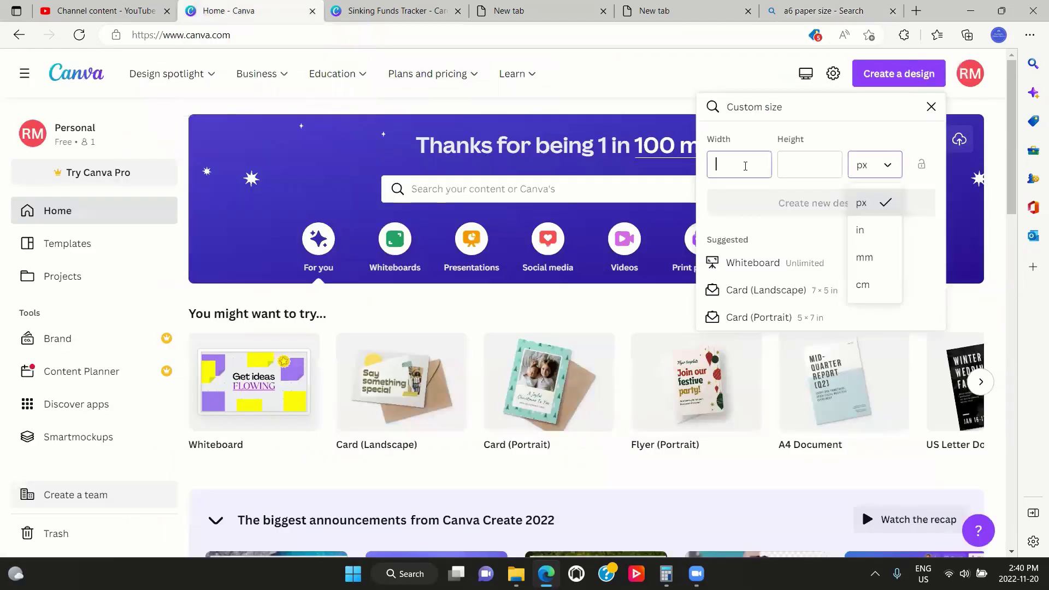
text(105)
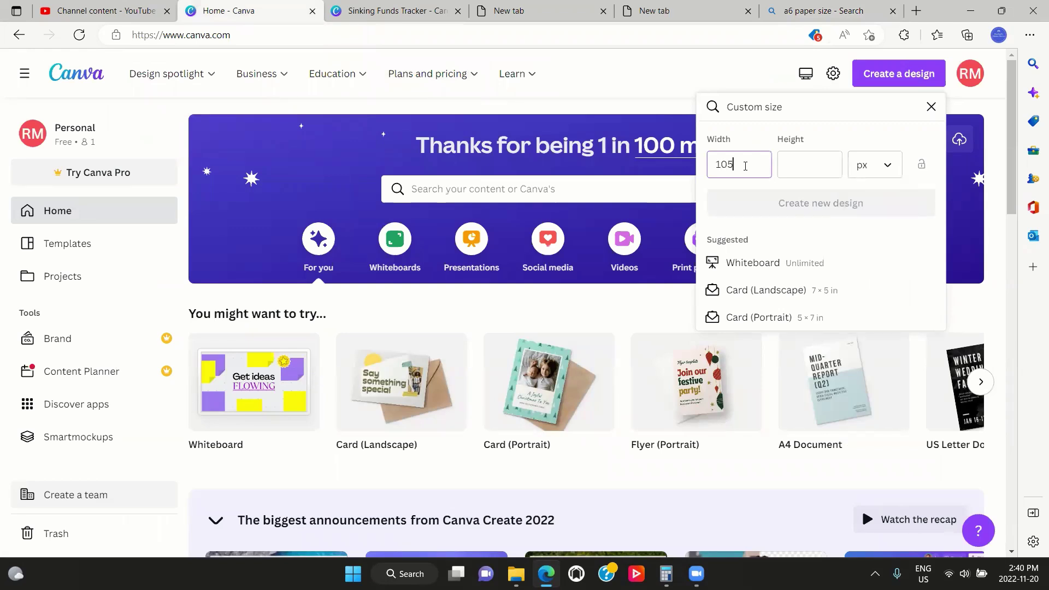
click(805, 173)
text(1)
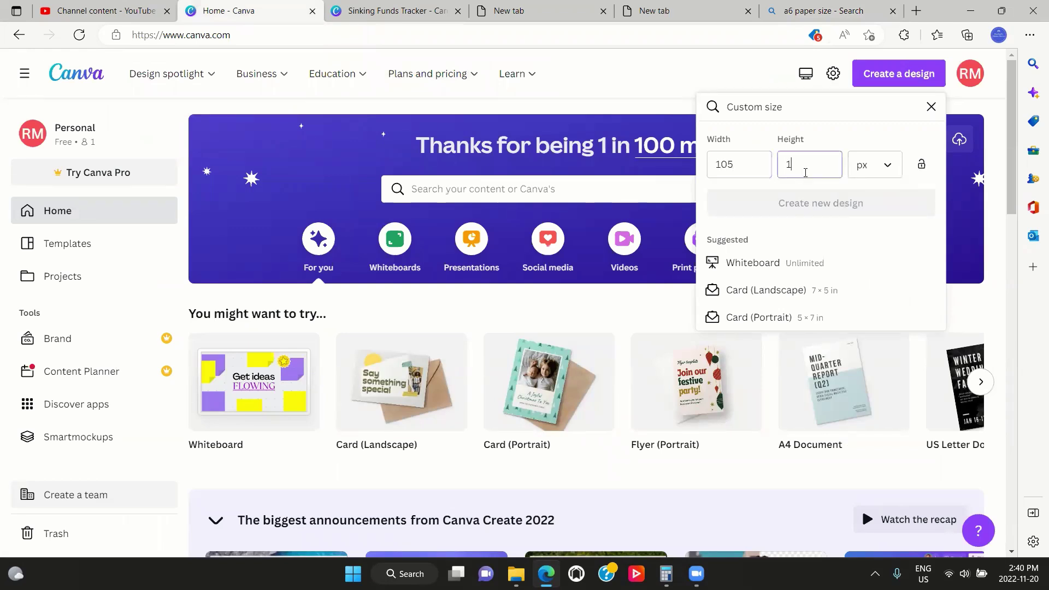
text(48)
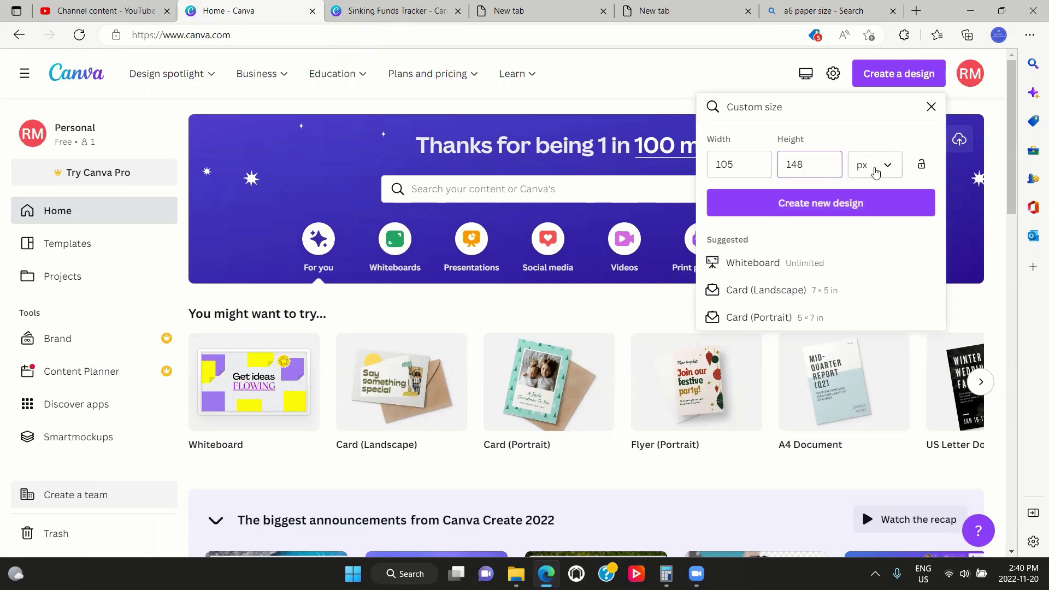
click(886, 167)
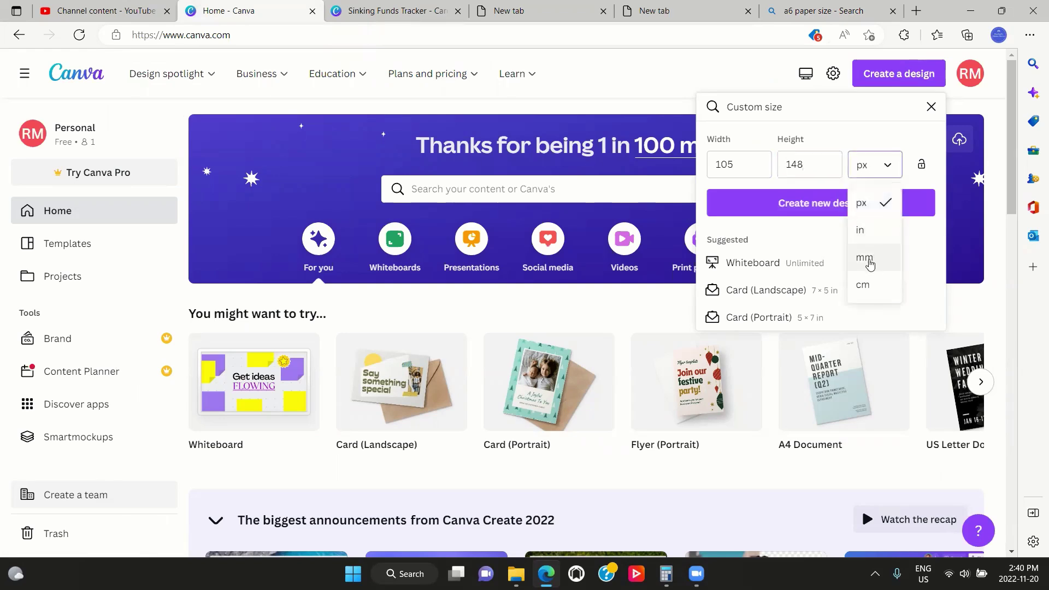
click(863, 258)
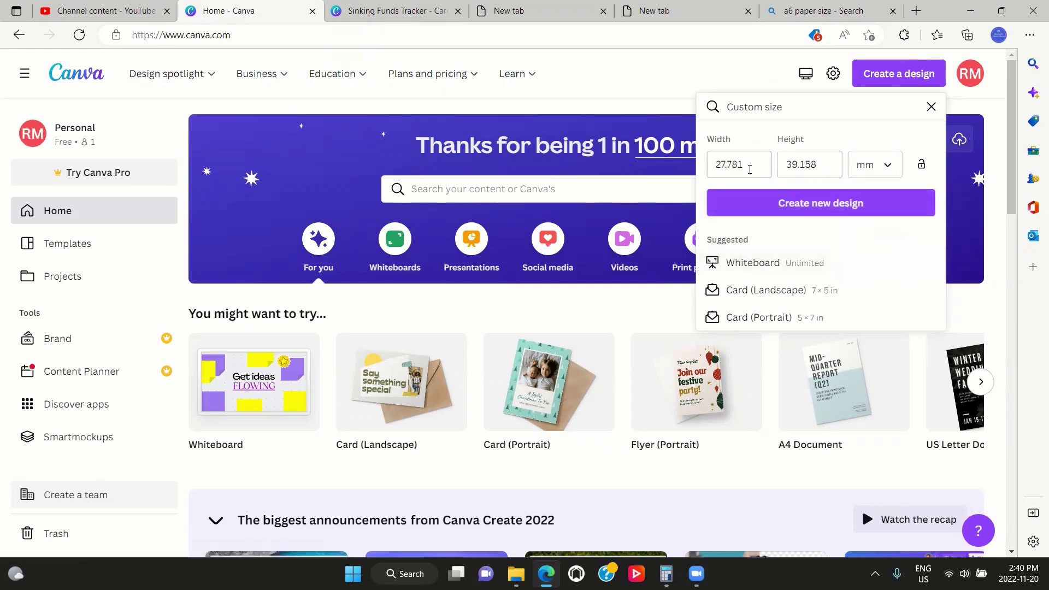
- Set the custom size to 105 mm wide by 148 mm high and create the new design
double_click(721, 163)
text(1)
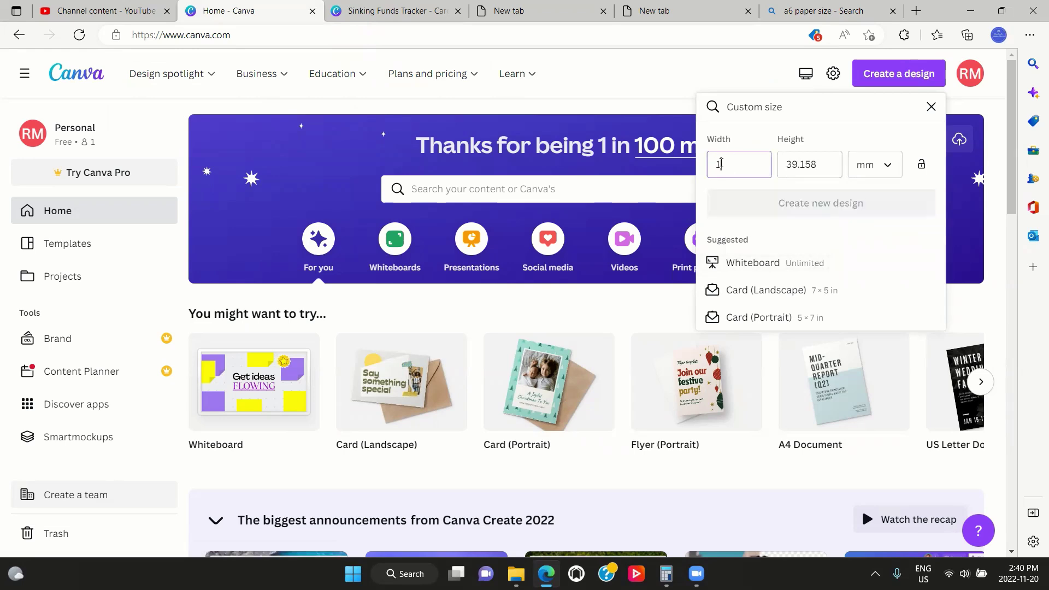
text(05)
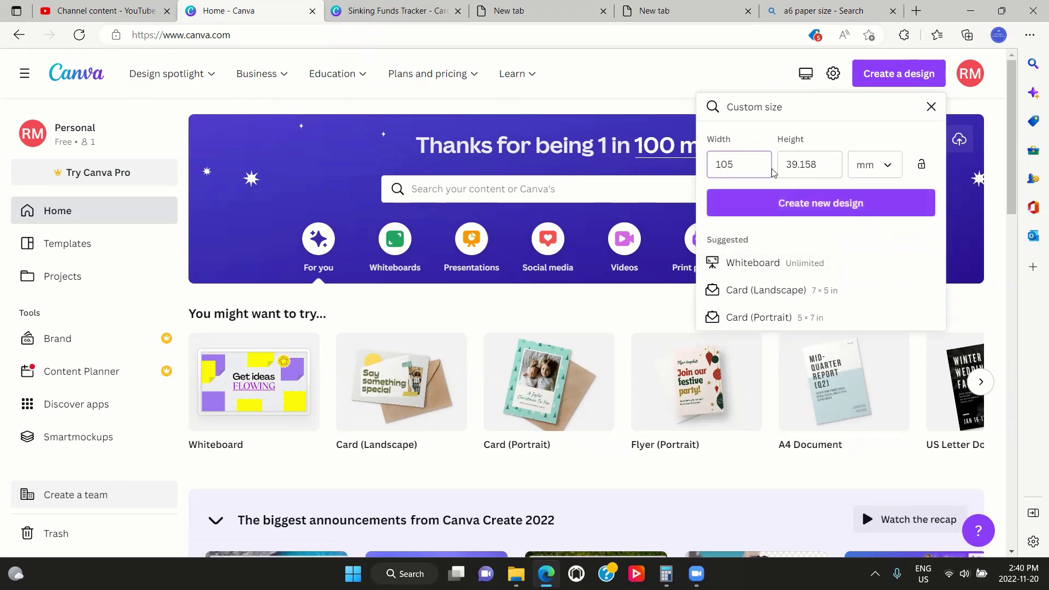
double_click(791, 165)
text(148)
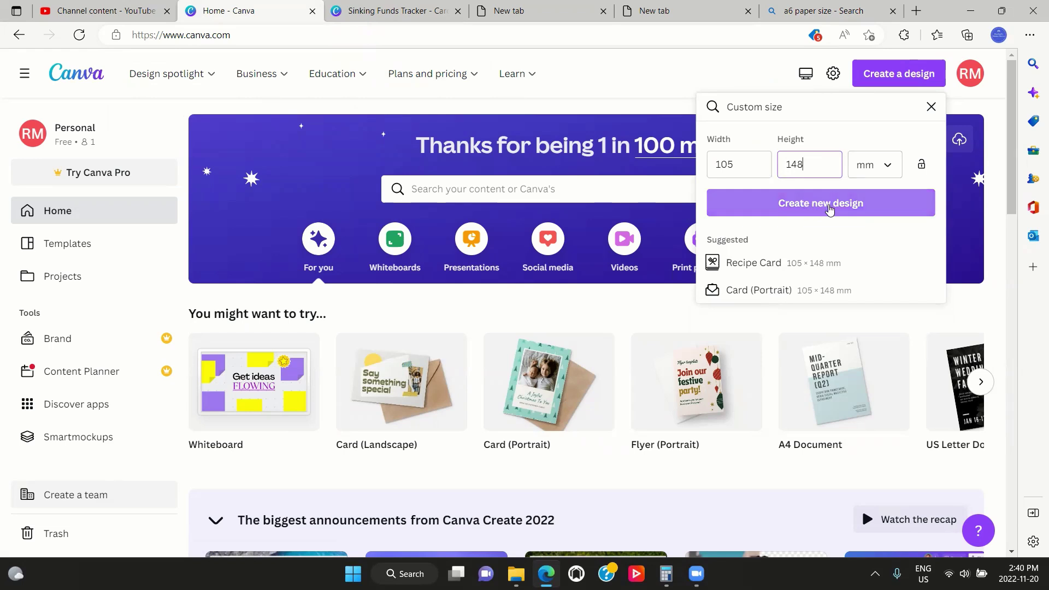
click(829, 210)
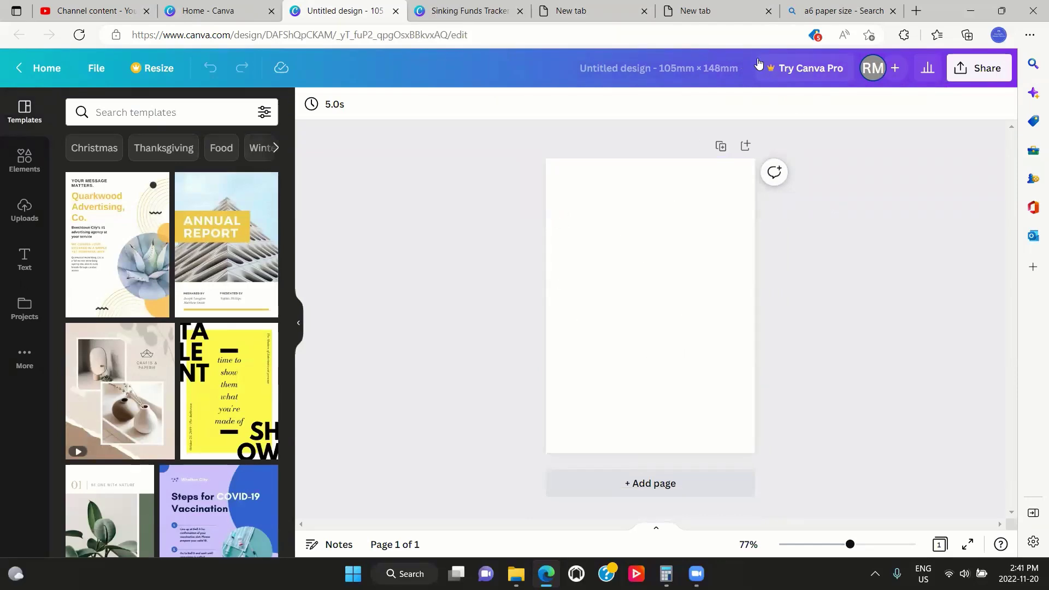
- Search the design elements for "blue marble"
click(609, 230)
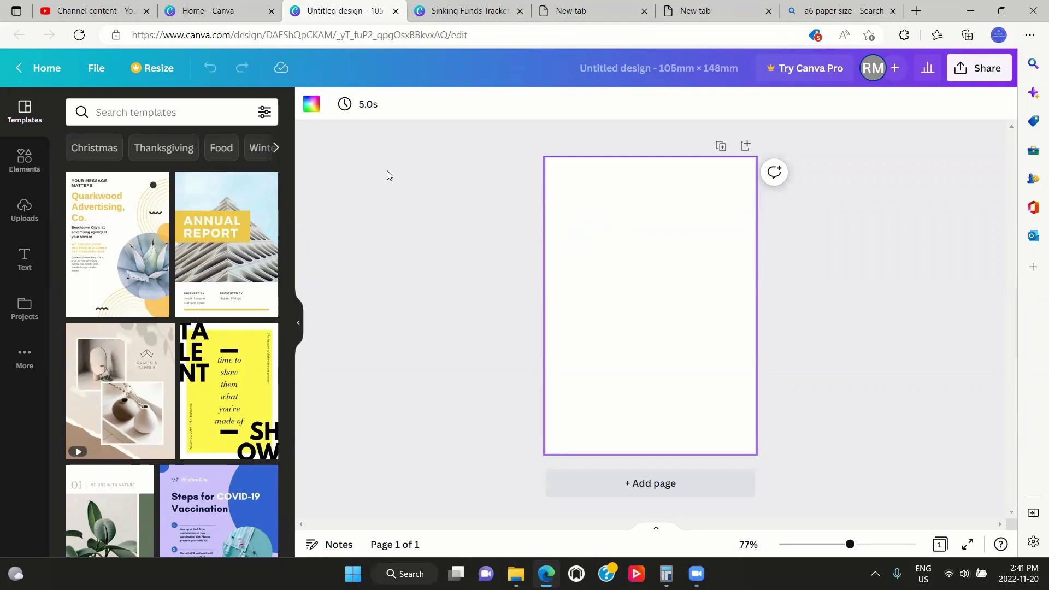
click(24, 159)
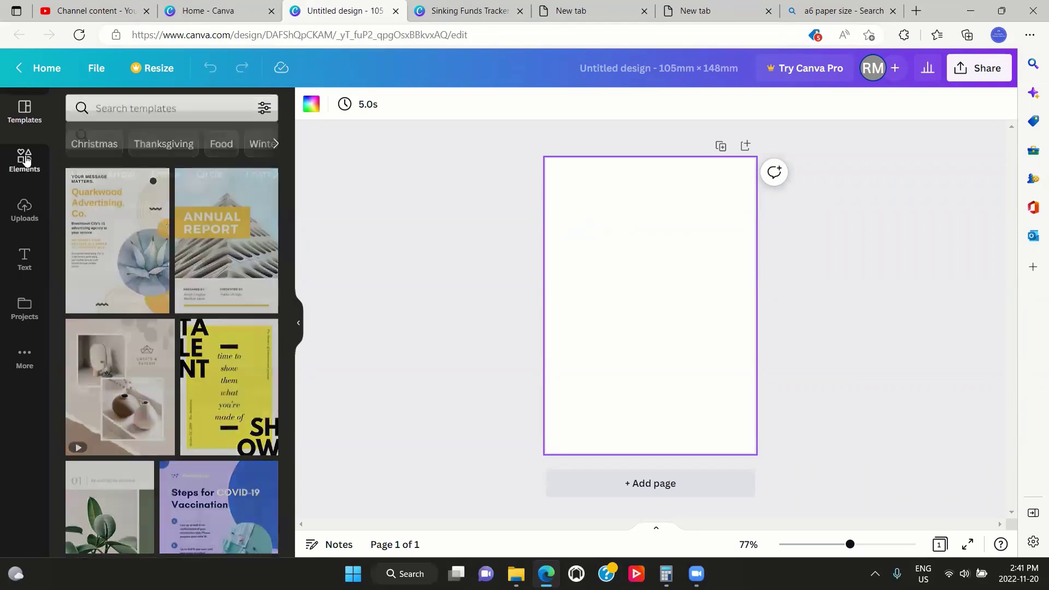
click(141, 114)
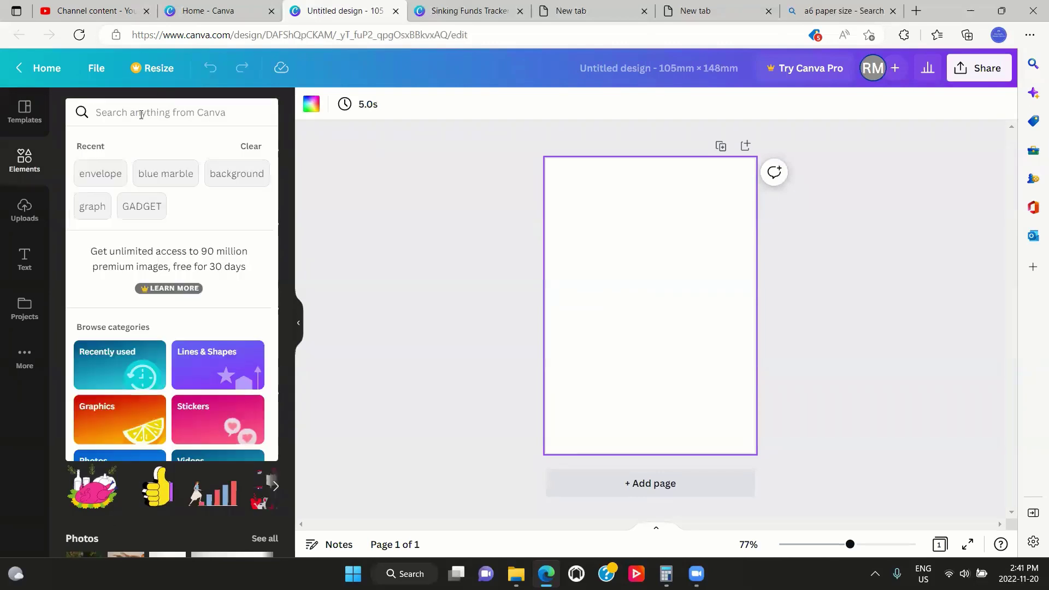
text(b)
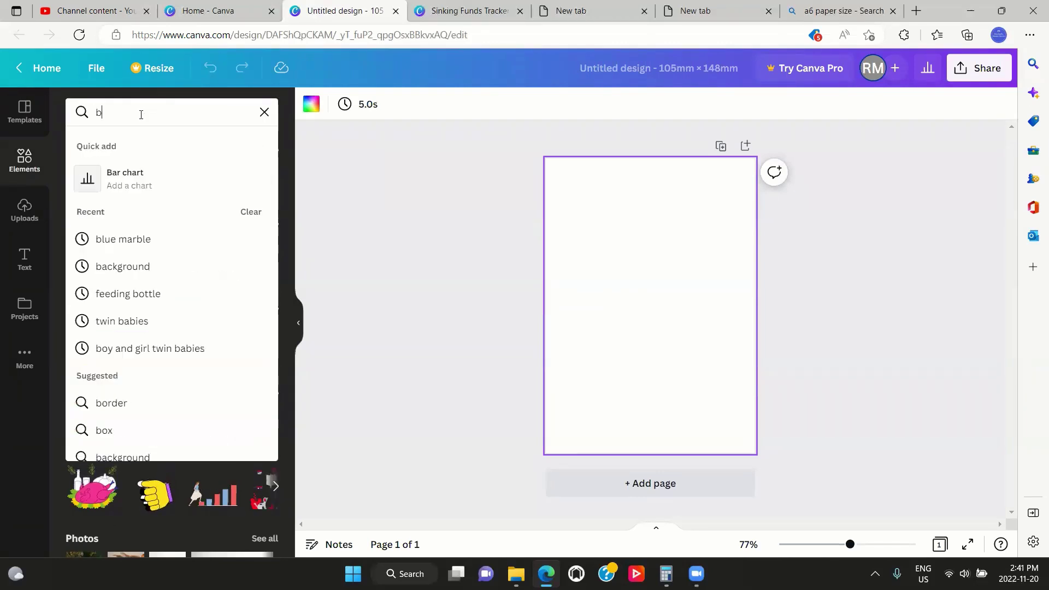
text(lue)
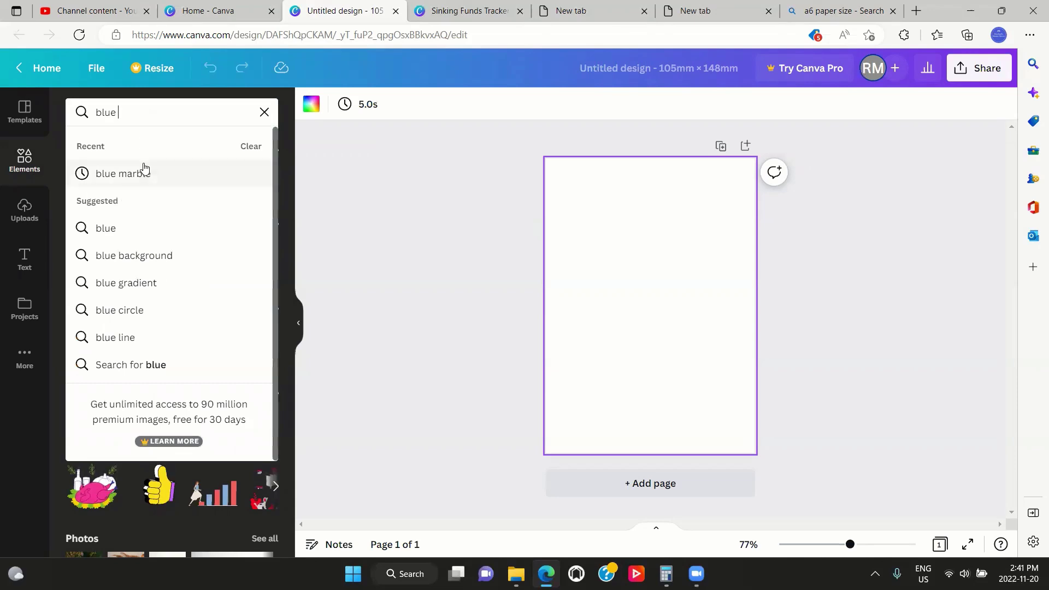
click(106, 174)
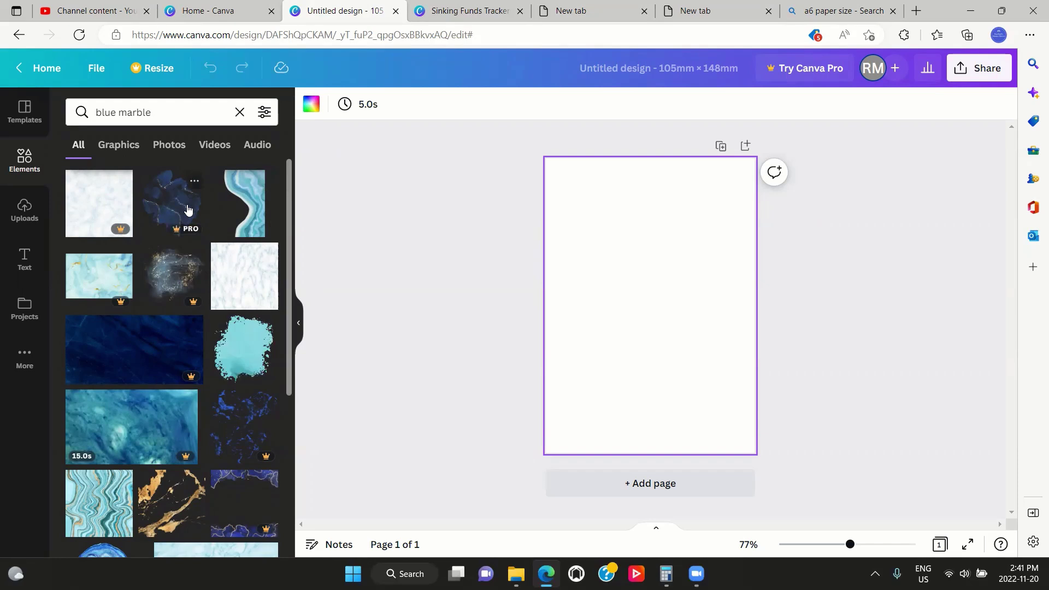
- Try the dark blue marble blob with gold veins on the blank page, and delete it again
click(188, 209)
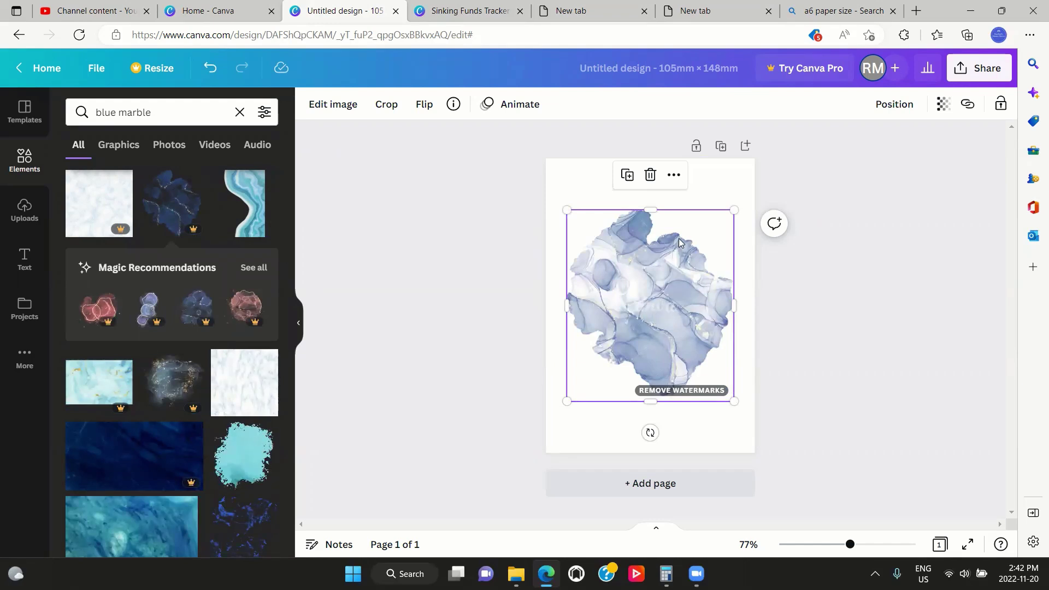
click(649, 176)
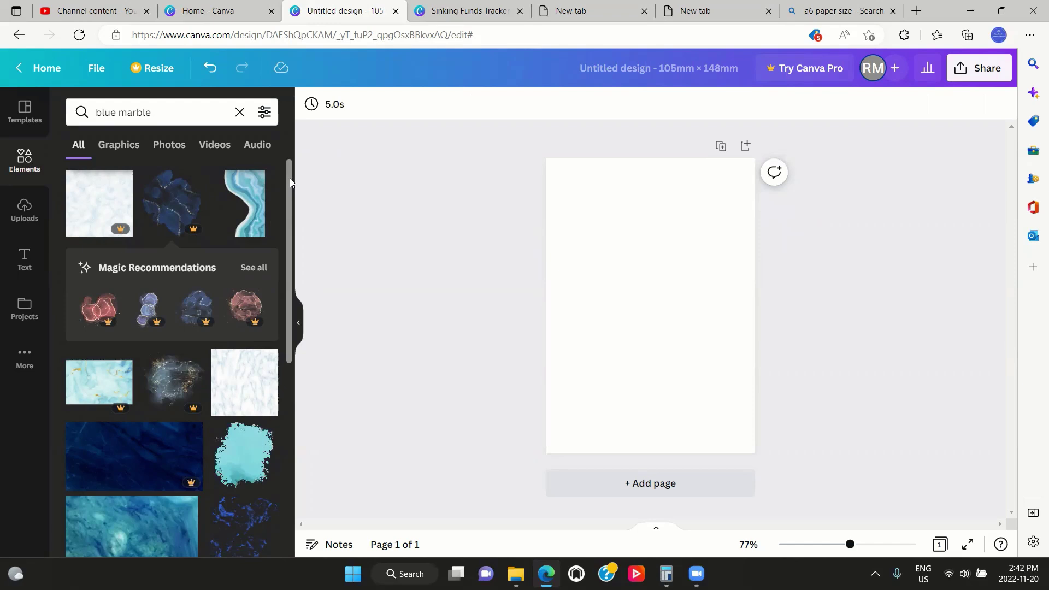
drag(290, 178, 272, 127)
- Search the design elements for "pink tile"
click(168, 106)
text(pi)
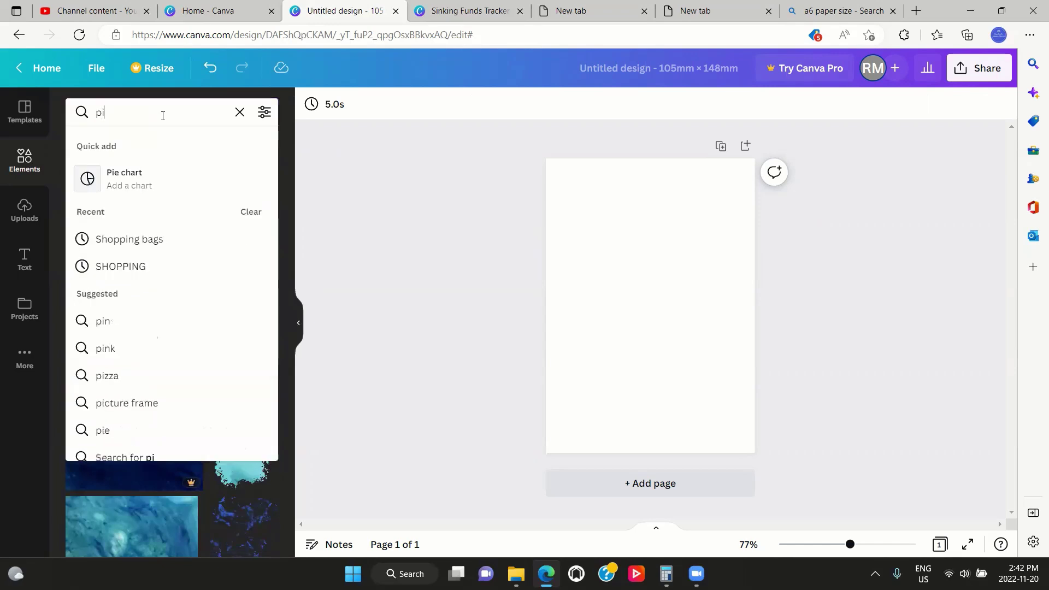
text(nk tile)
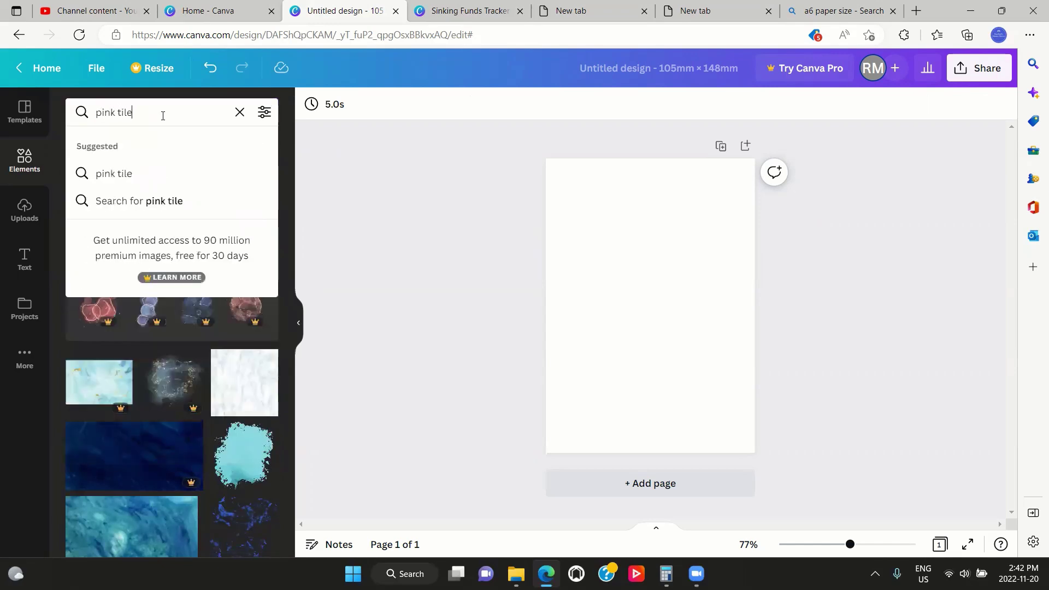
click(125, 174)
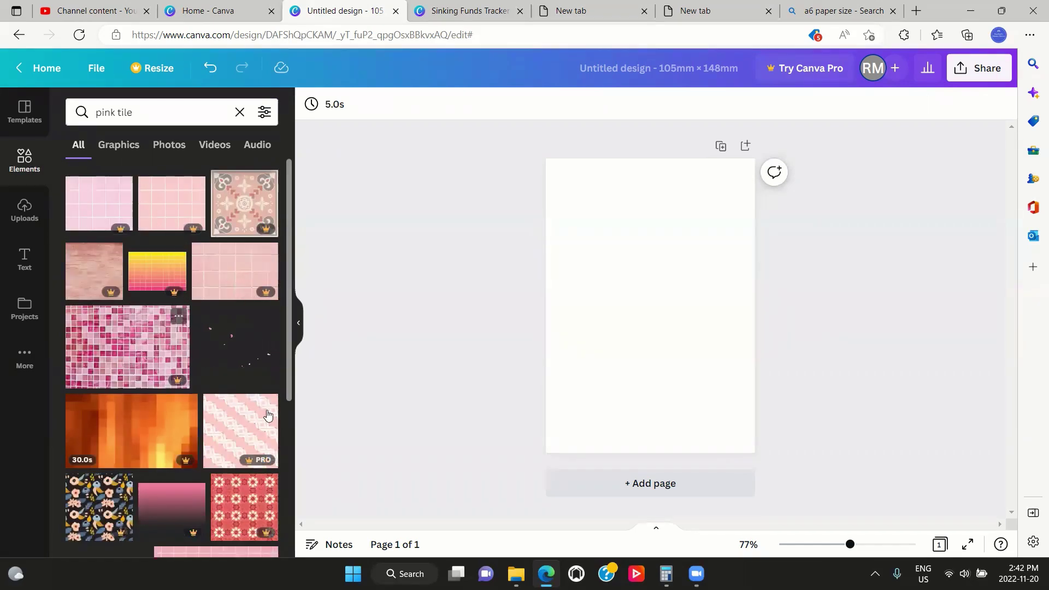
- Search the design elements for "blue marble" and add the teal-blue wavy agate graphic to the page
triple_click(137, 112)
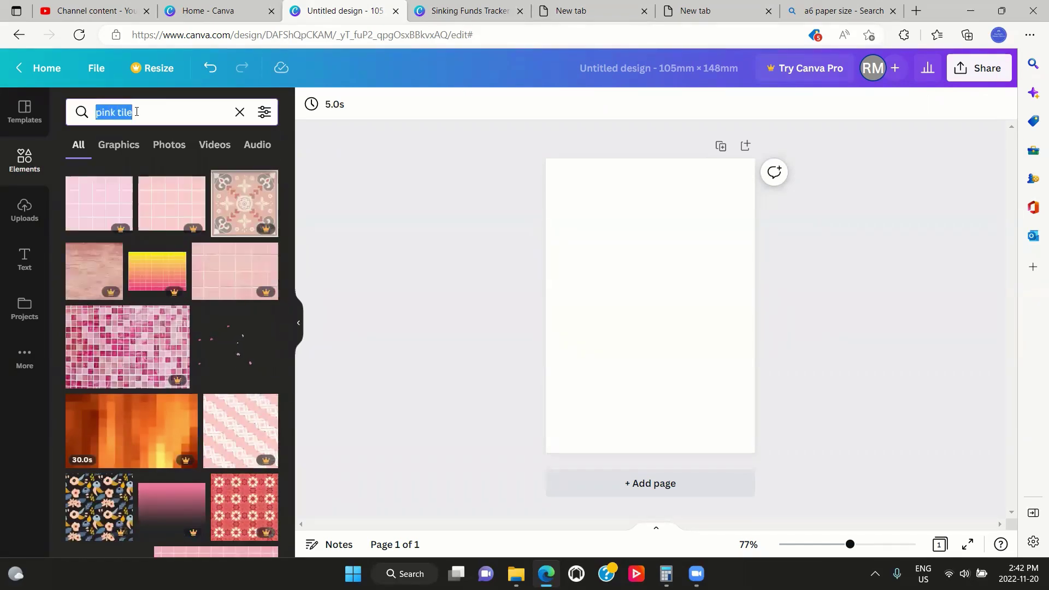
text(blue)
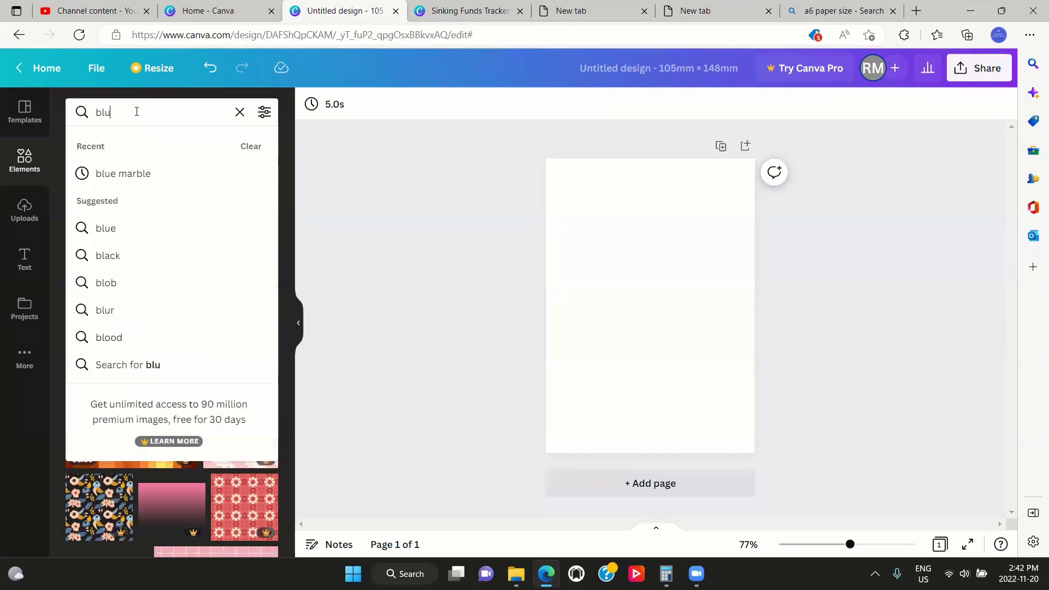
click(114, 176)
drag(288, 174, 287, 285)
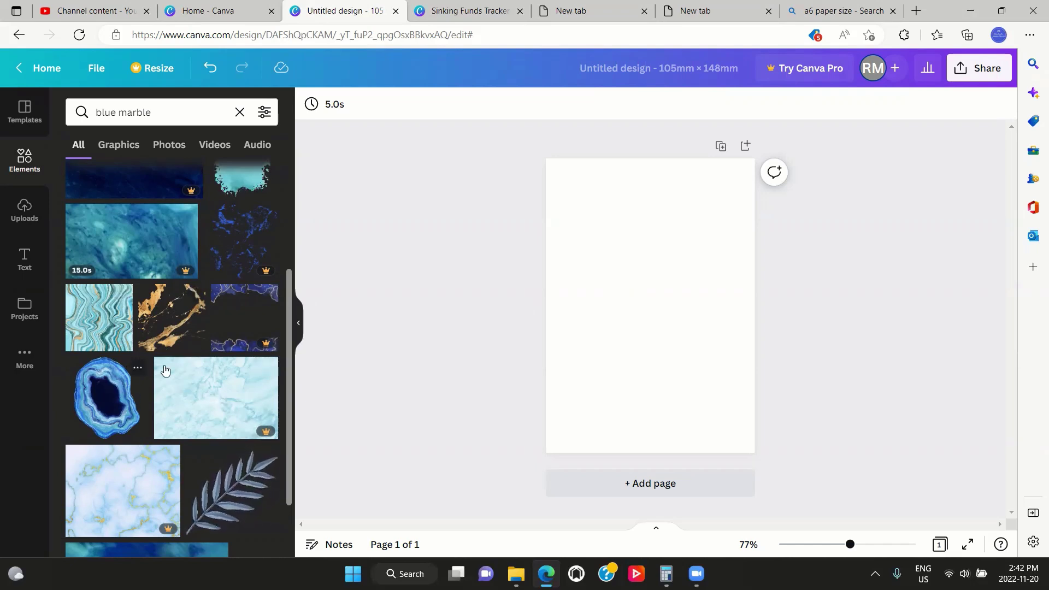
scroll(287, 361, down, 3)
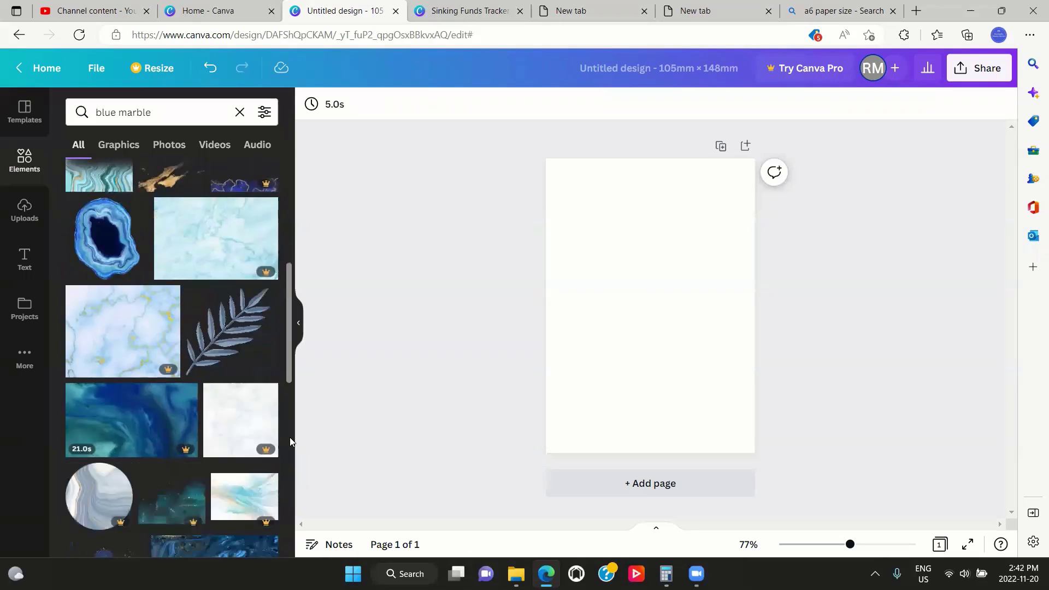
scroll(289, 441, down, 3)
scroll(291, 516, down, 3)
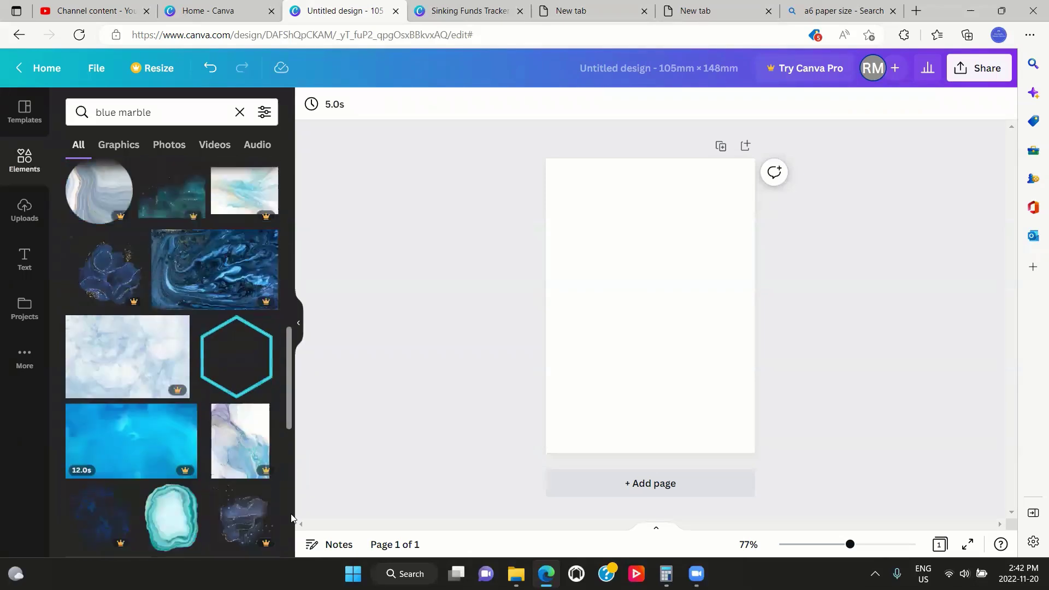
scroll(292, 517, down, 1)
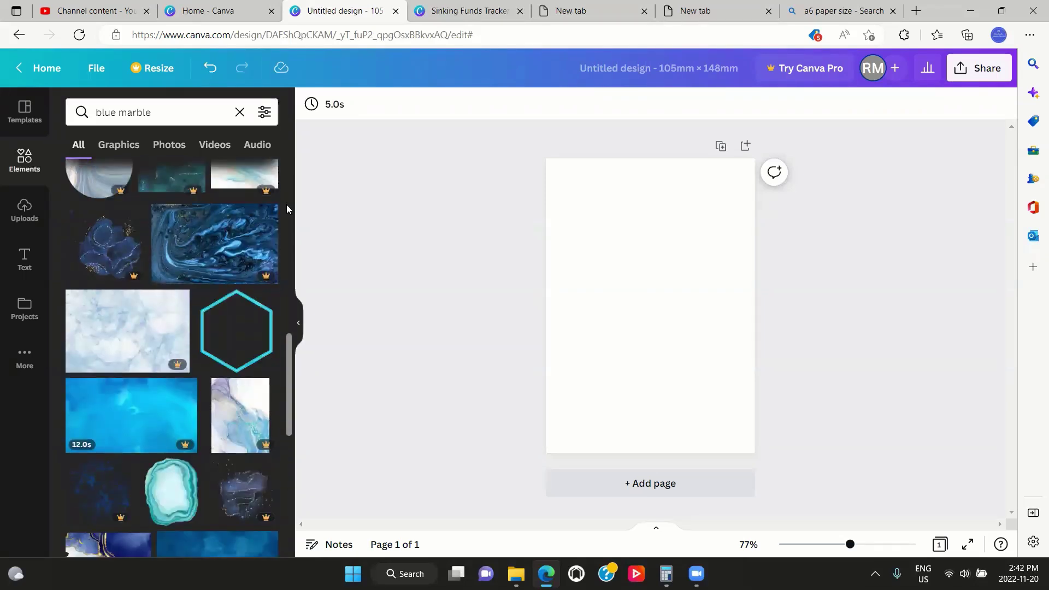
drag(289, 403, 279, 197)
click(246, 206)
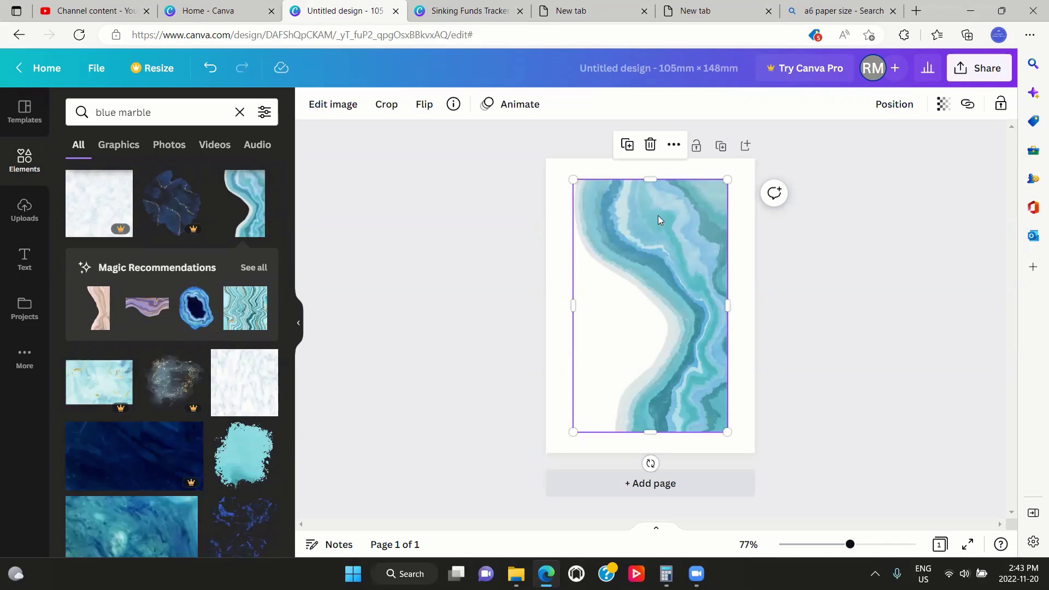
- Rotate the agate graphic a quarter turn so its wavy edge faces down, and align it with the page's top edge
mouse_move(648, 463)
mouse_down()
mouse_move(686, 457)
mouse_move(723, 419)
mouse_move(650, 463)
mouse_up()
drag(649, 463, 811, 304)
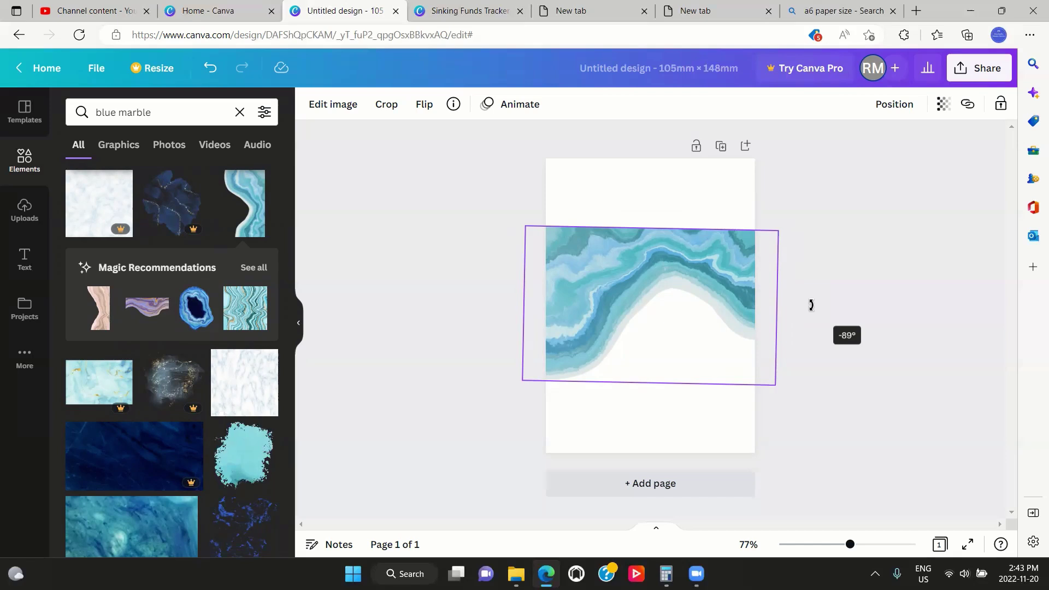
drag(811, 304, 808, 295)
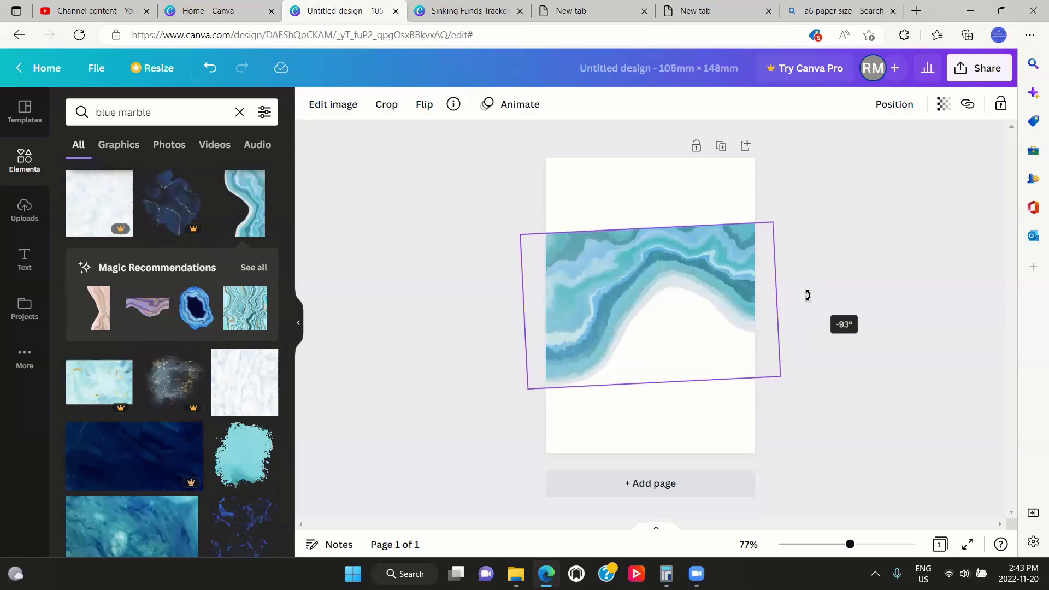
drag(808, 295, 809, 300)
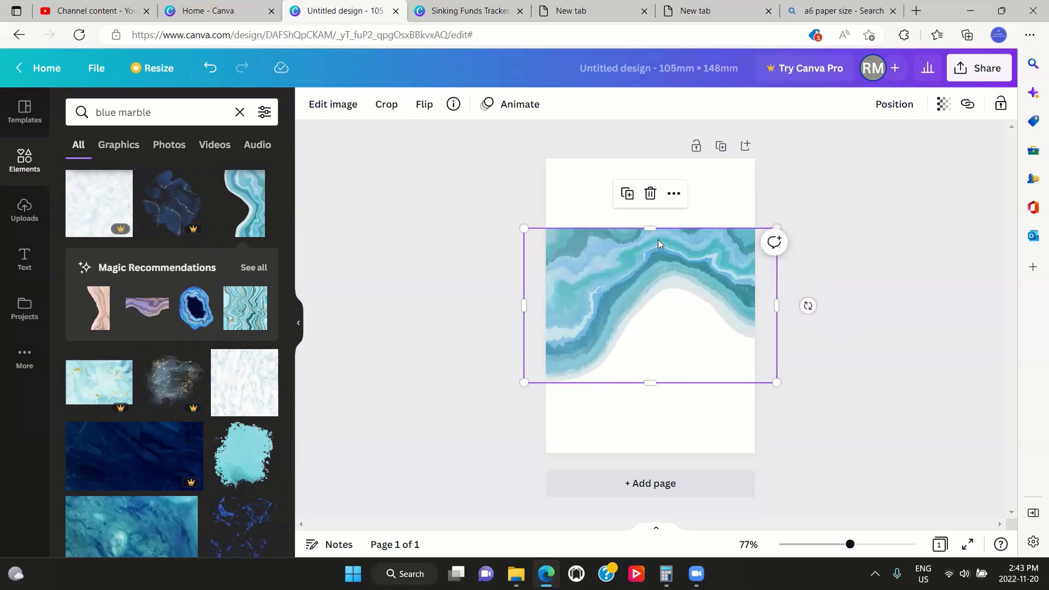
drag(658, 243, 660, 171)
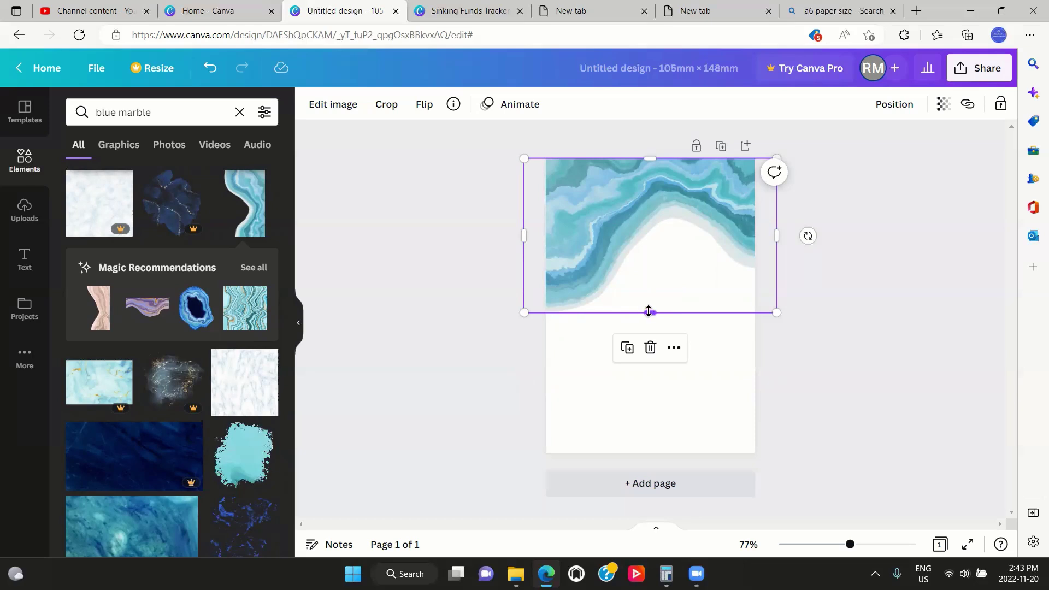
- Reduce the agate graphic to a narrow header banner that spans exactly the page's width
drag(649, 311, 650, 195)
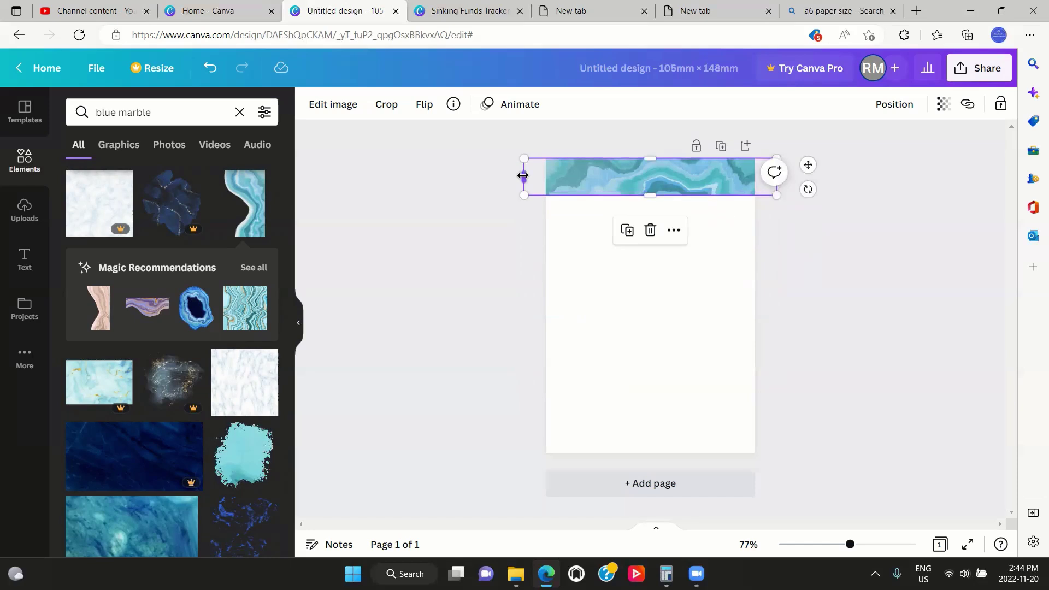
drag(523, 175, 549, 179)
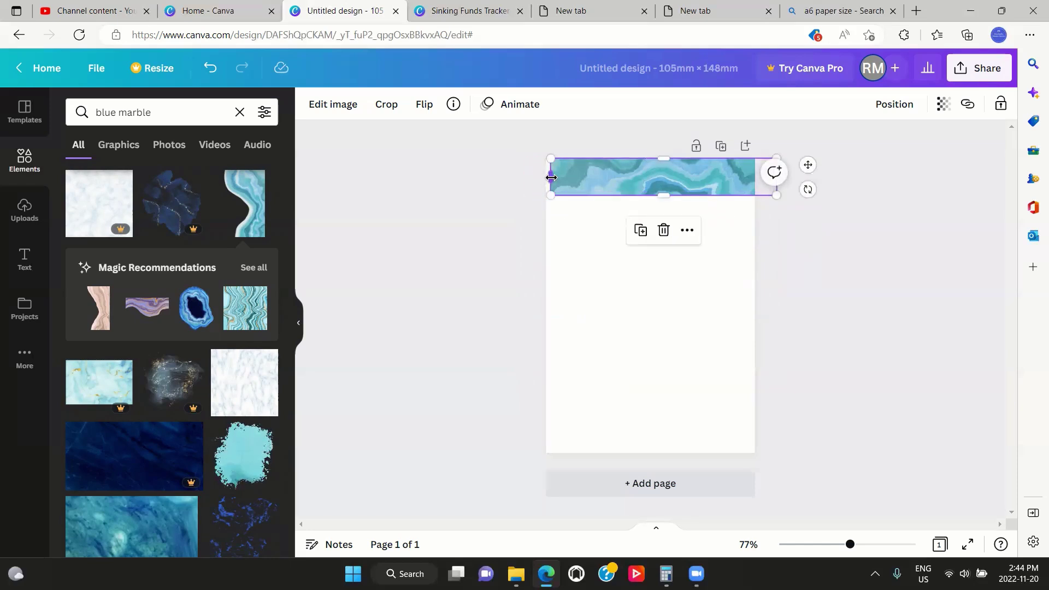
drag(550, 177, 546, 177)
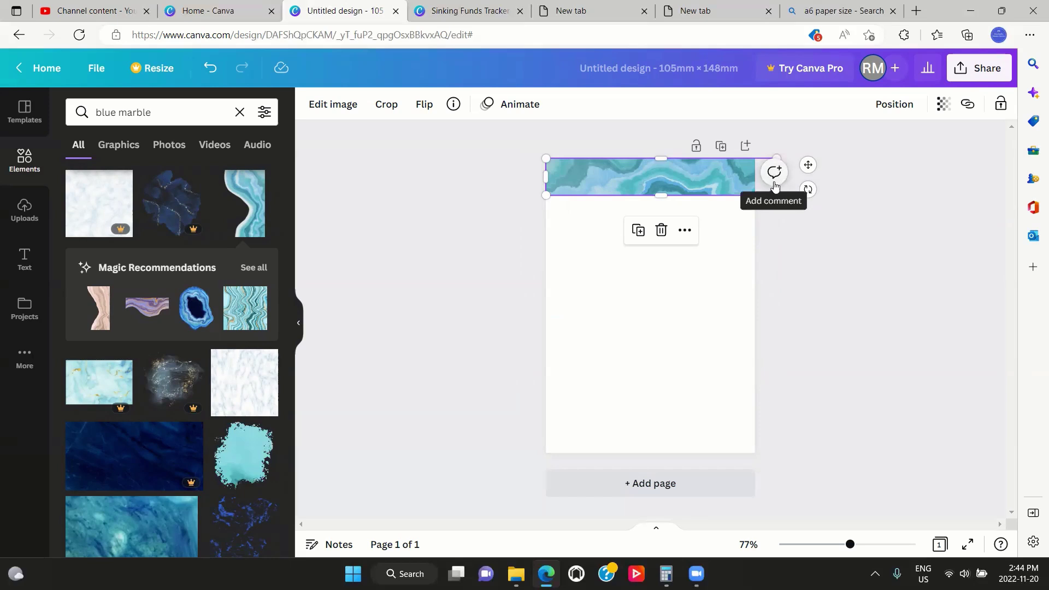
drag(775, 188, 755, 188)
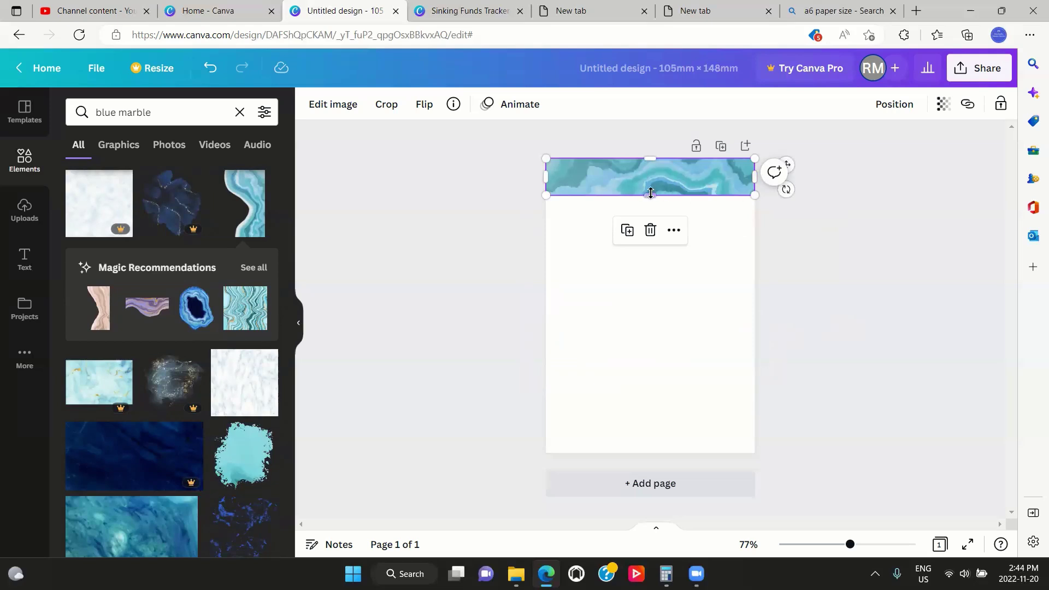
drag(648, 194, 649, 191)
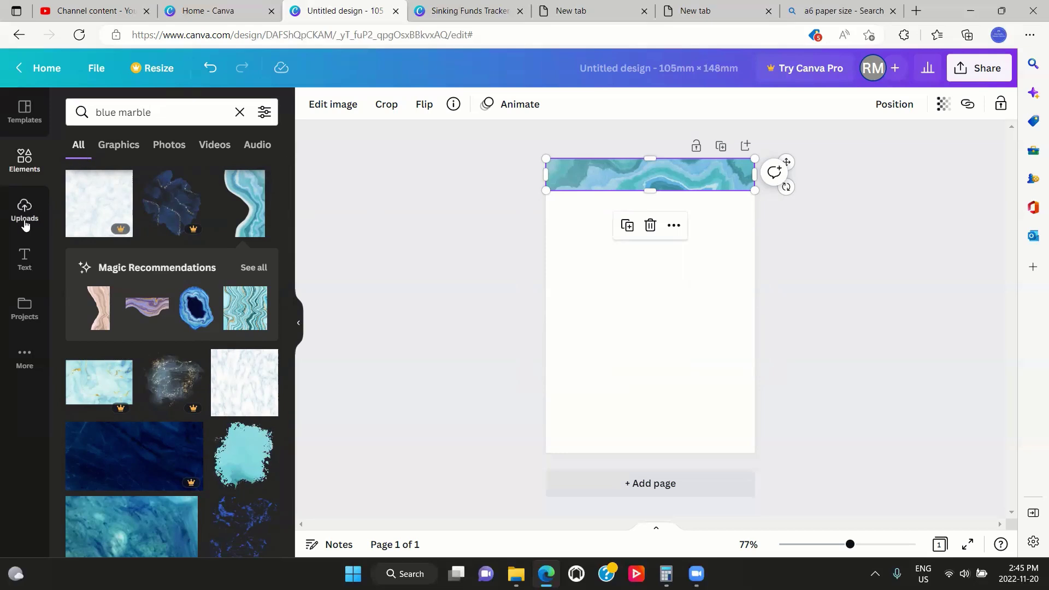
- Add a text box reading "Month Ahead" and centre it on the agate banner
click(24, 261)
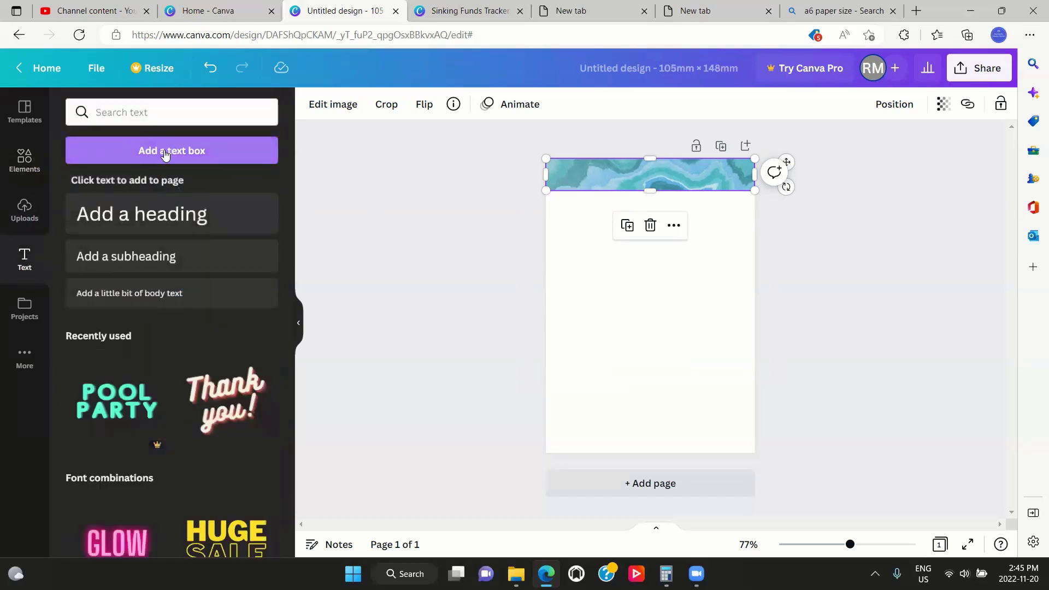
drag(291, 187, 288, 309)
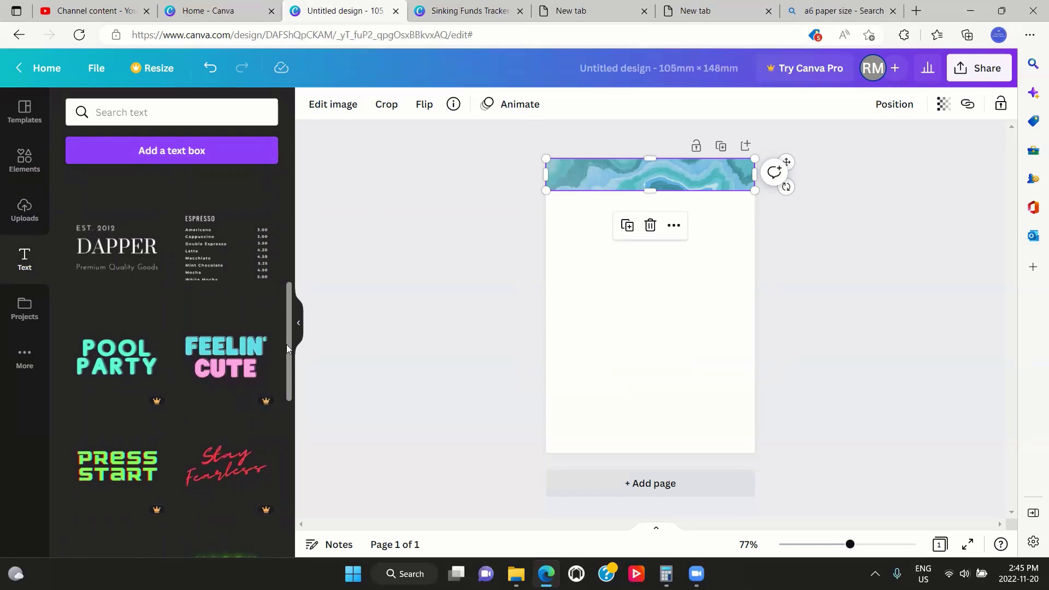
drag(286, 349, 289, 197)
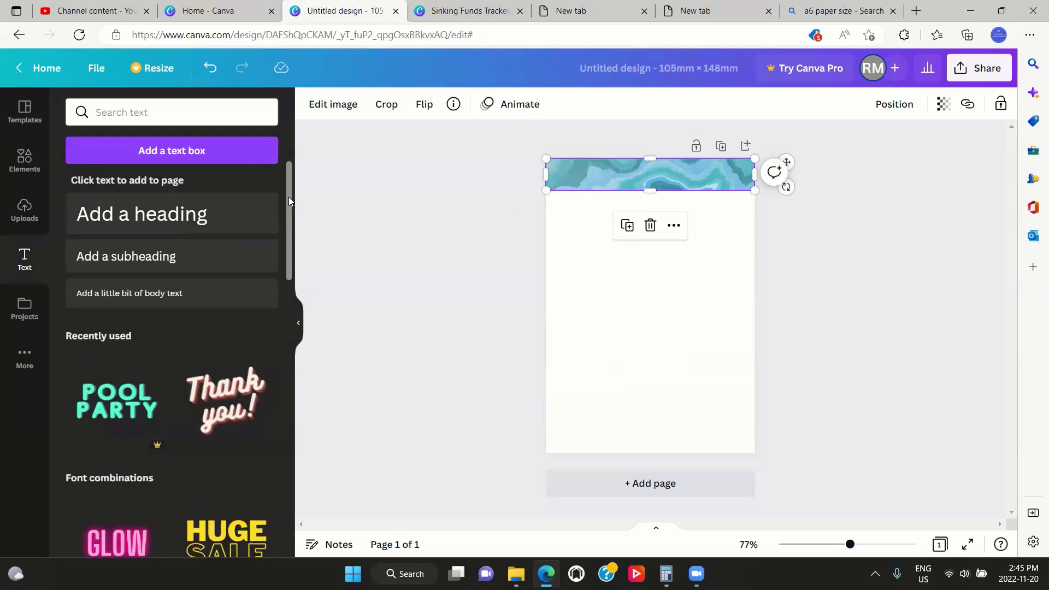
click(161, 152)
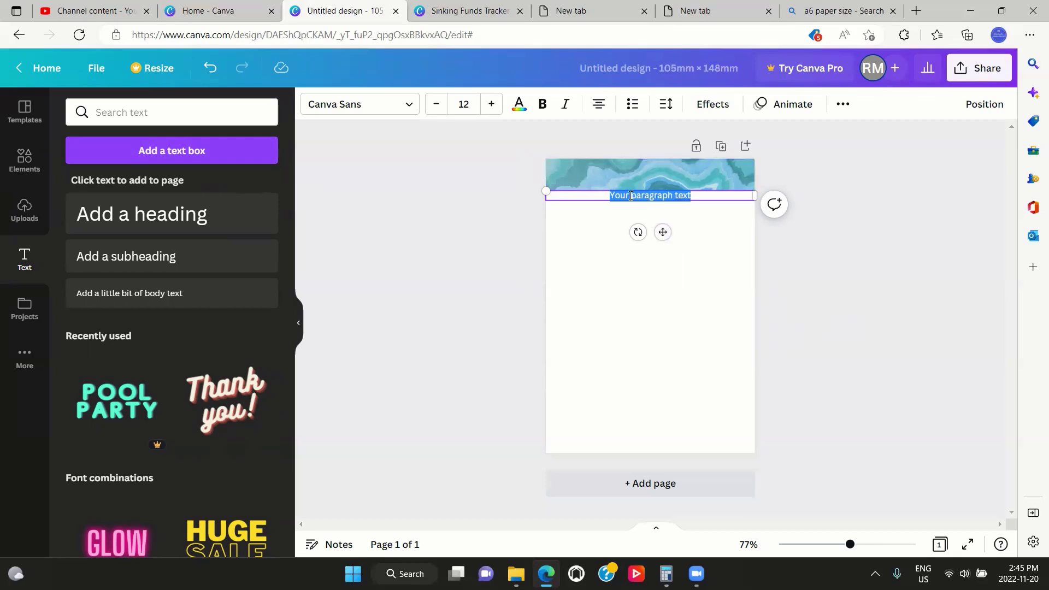
mouse_move(663, 231)
mouse_down()
mouse_move(661, 208)
mouse_move(669, 214)
mouse_up()
drag(669, 218, 664, 214)
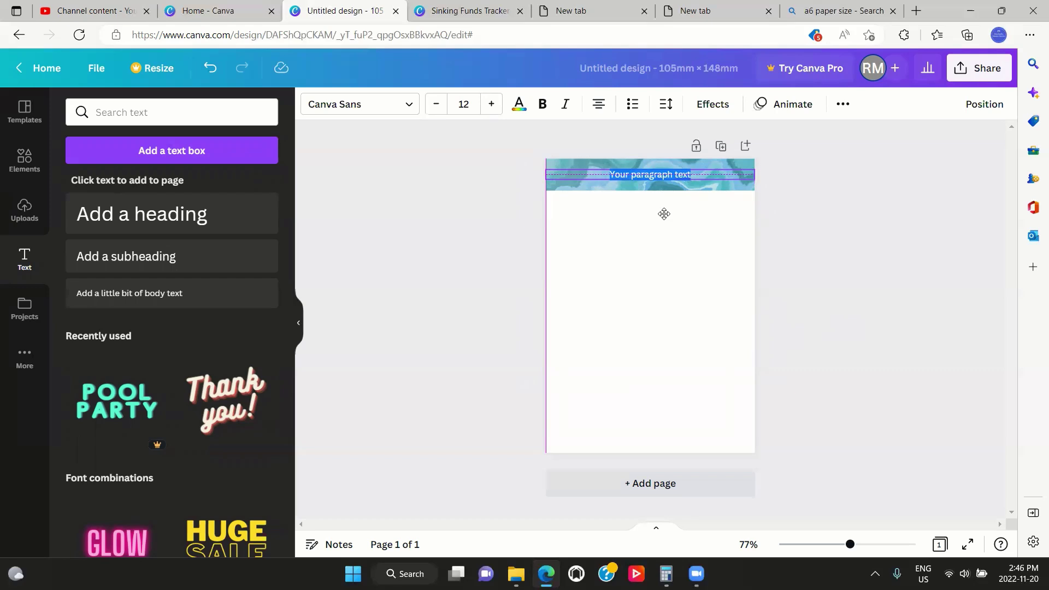
drag(664, 213, 663, 212)
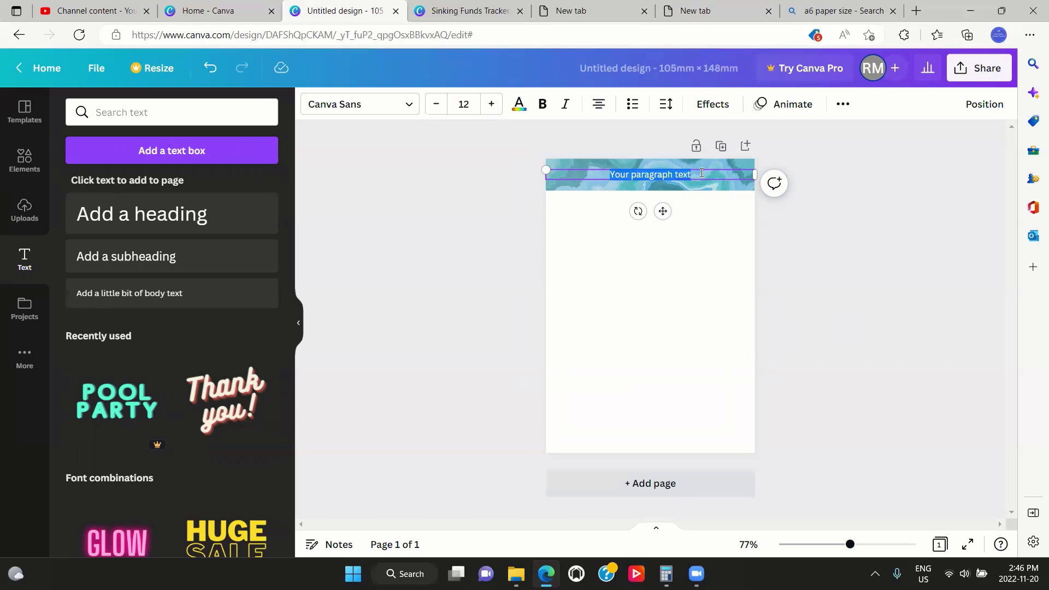
text(Mon)
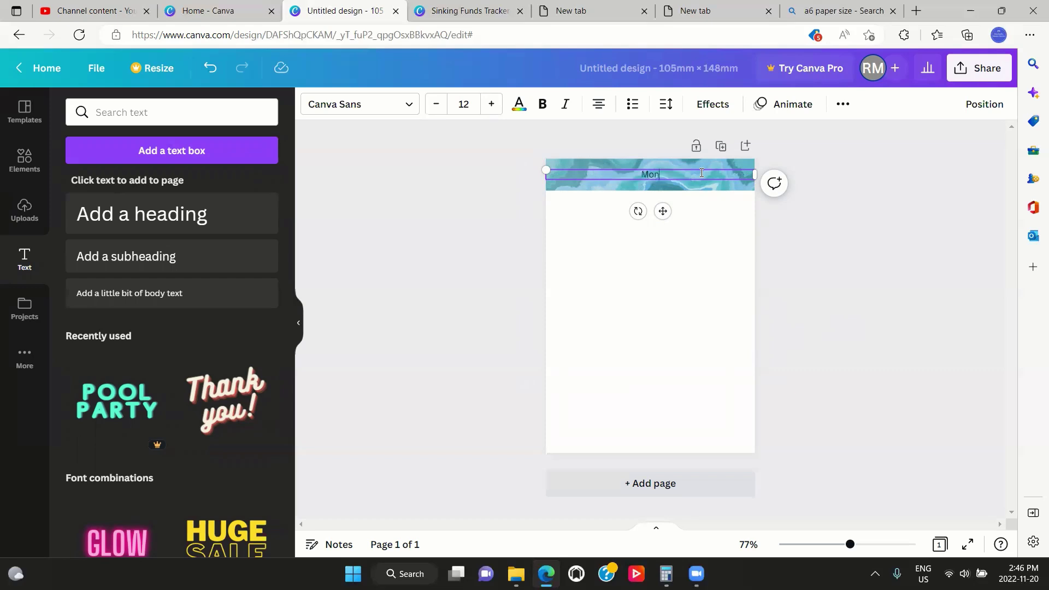
text(th Ahead)
- Set the "Month Ahead" title in the Eczar SemiBold font and colour it dark blue
drag(687, 177, 619, 177)
click(411, 104)
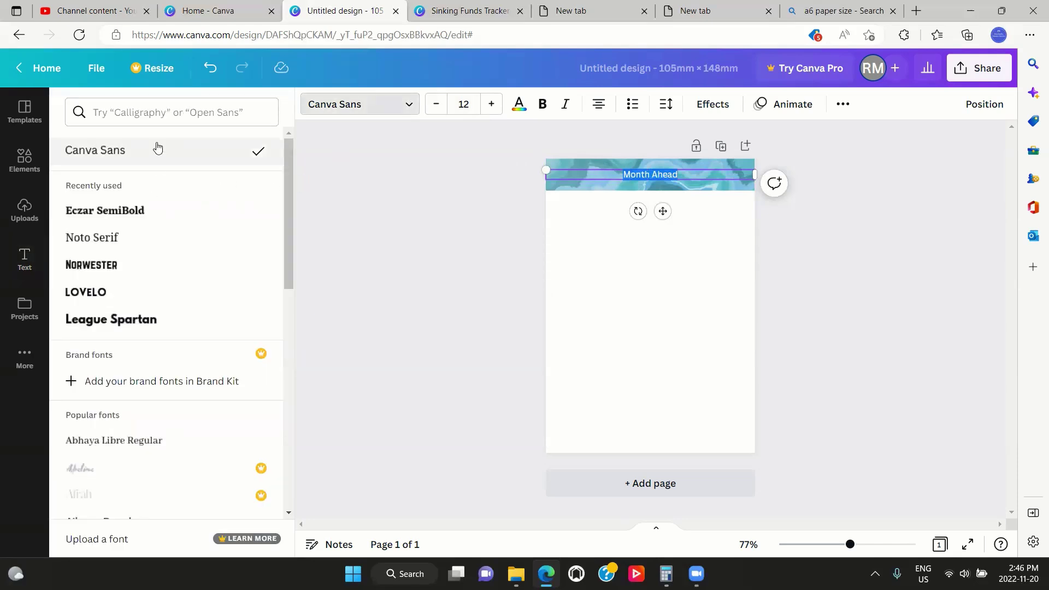
drag(288, 168, 289, 235)
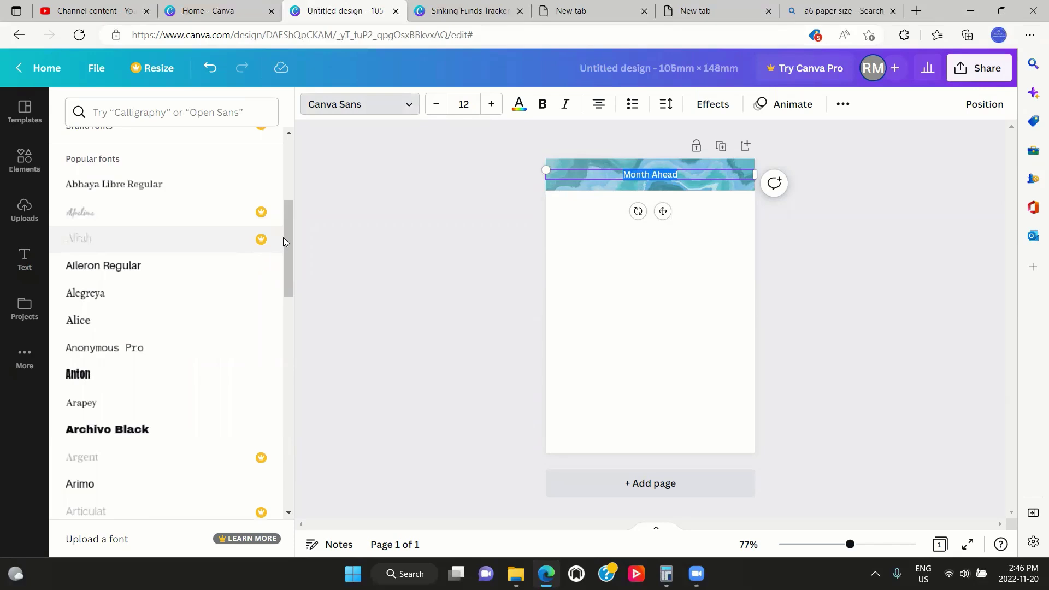
drag(288, 232, 289, 237)
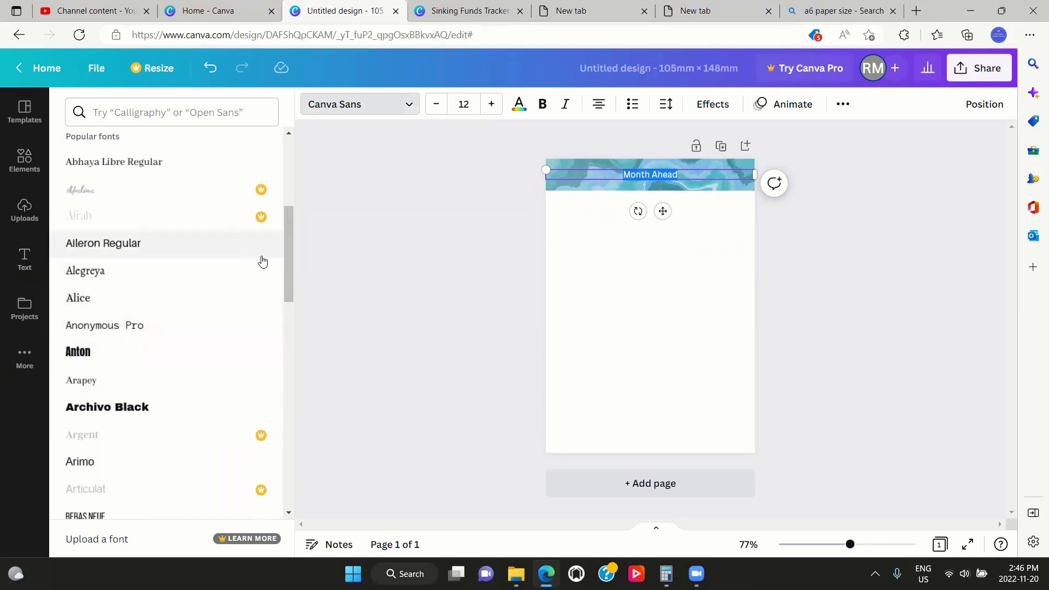
drag(287, 244, 288, 170)
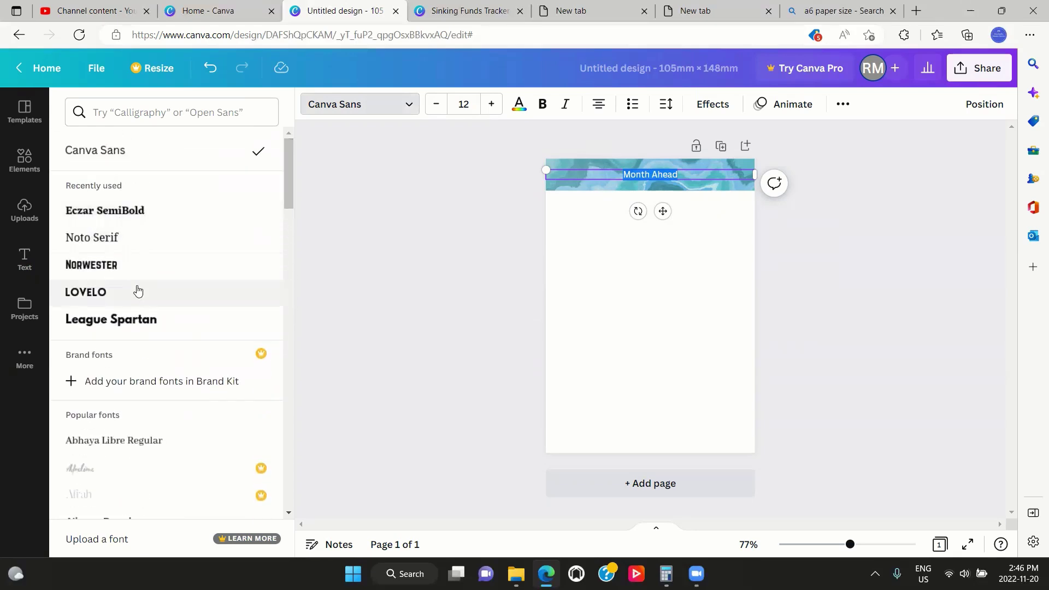
click(97, 216)
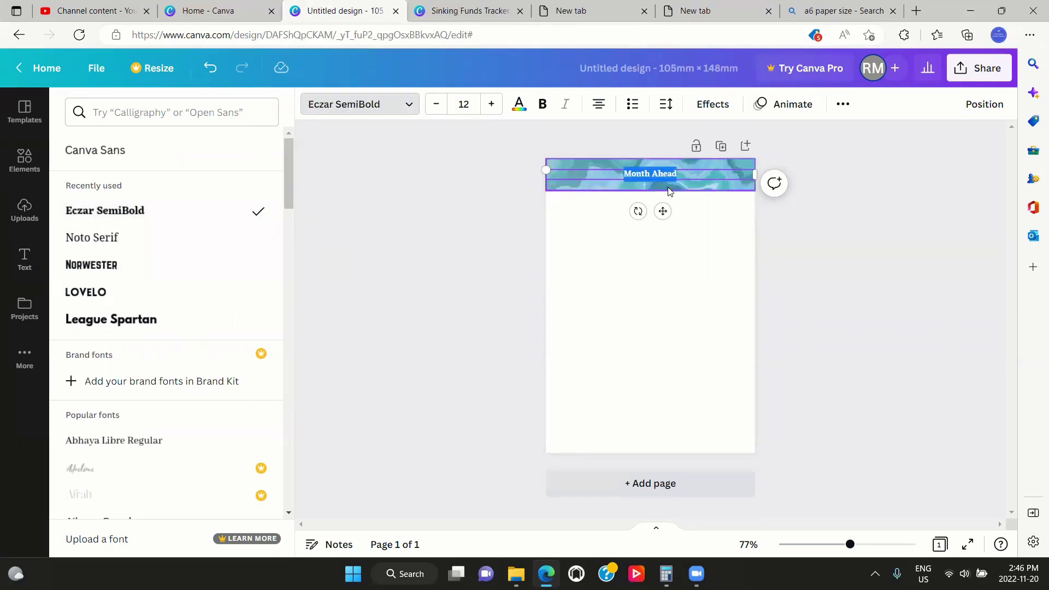
click(520, 113)
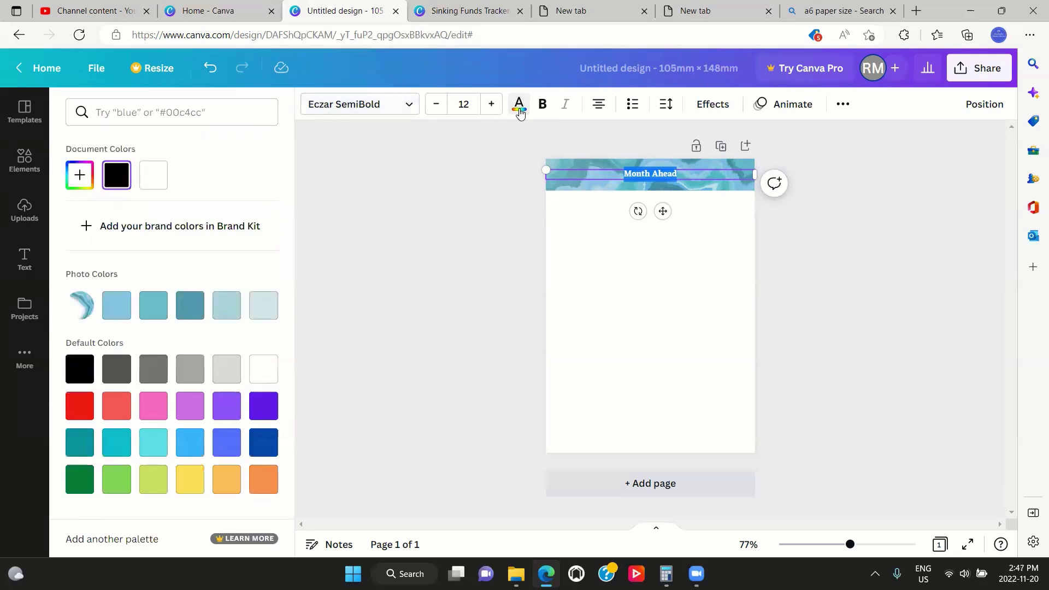
click(266, 446)
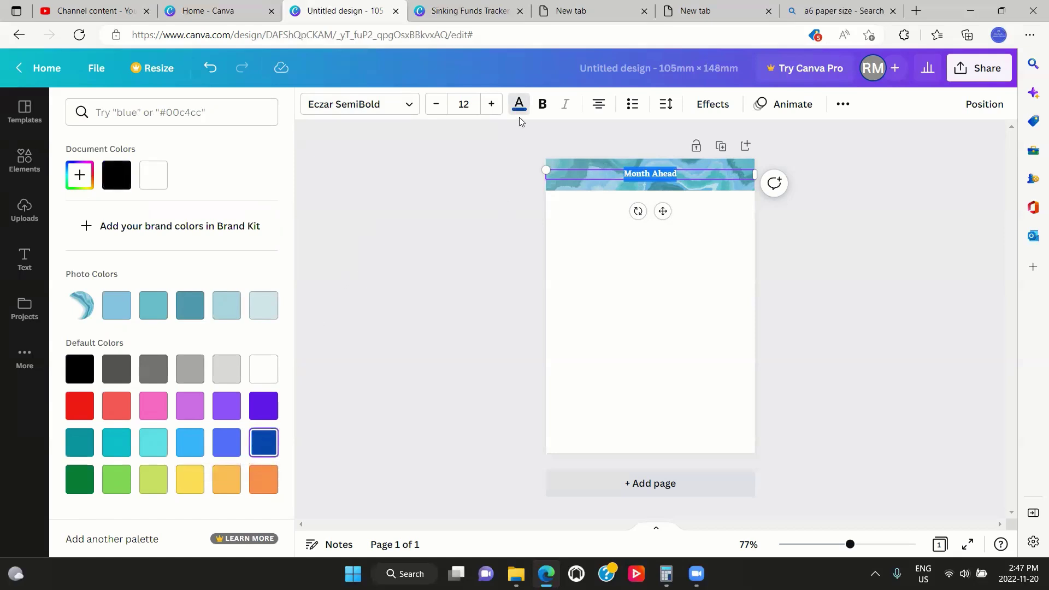
- Enlarge the "Month Ahead" title to font size 20 and make it bold
click(490, 105)
click(491, 105)
click(490, 104)
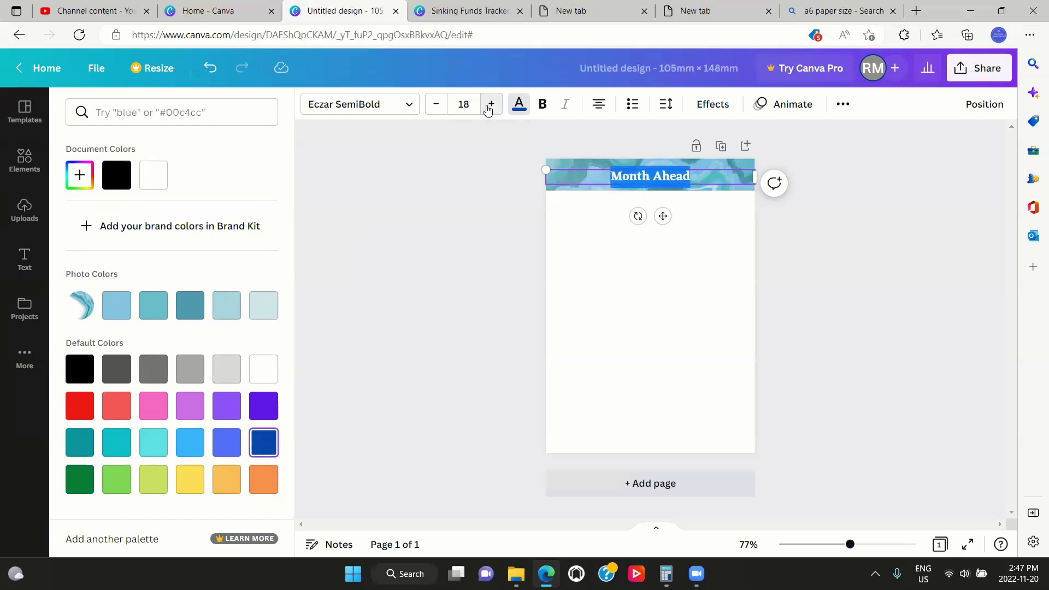
click(489, 105)
click(489, 105)
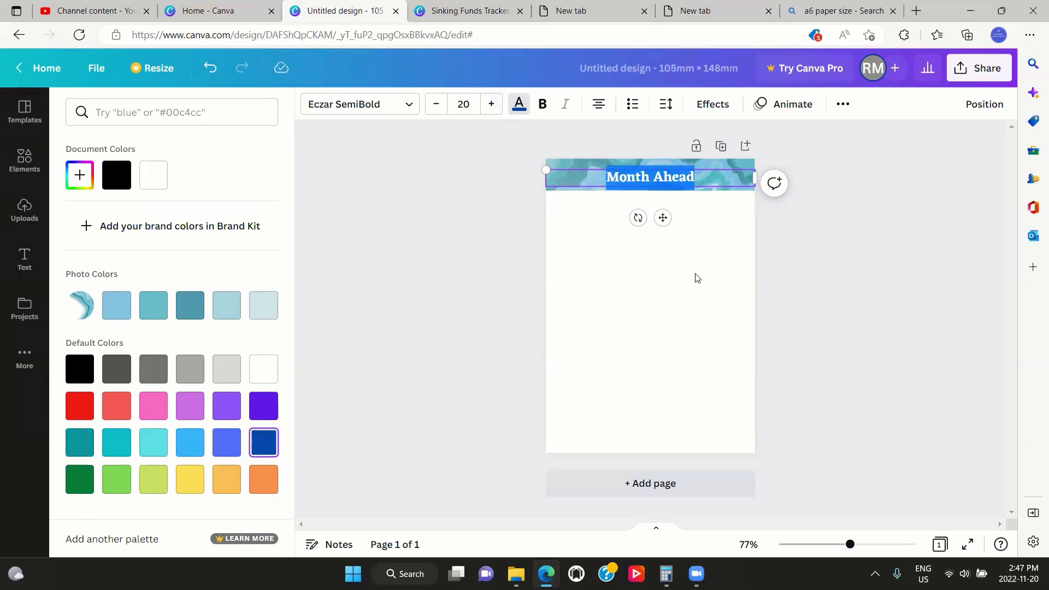
click(541, 105)
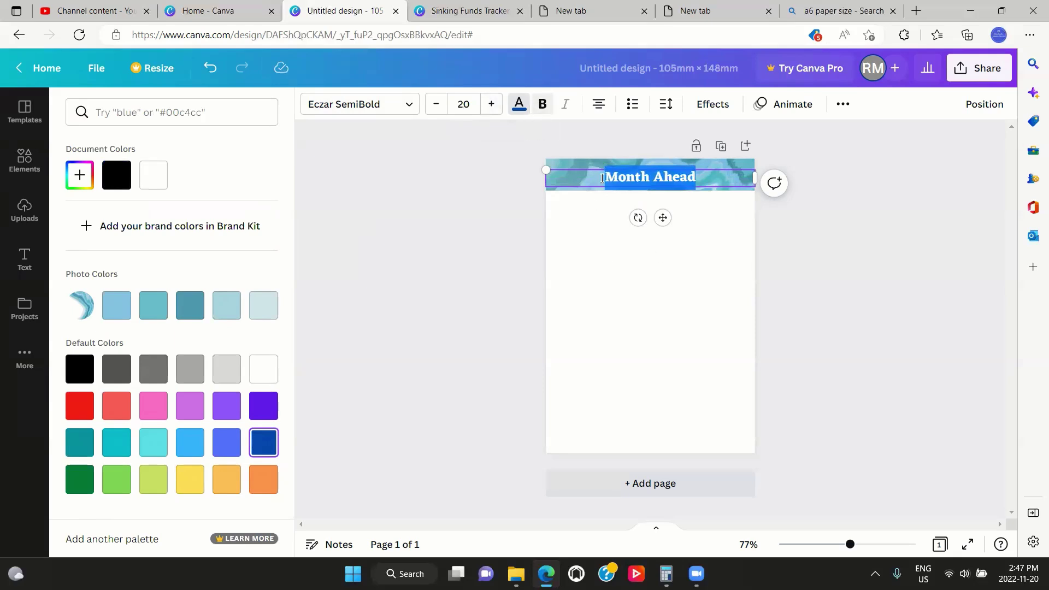
click(719, 290)
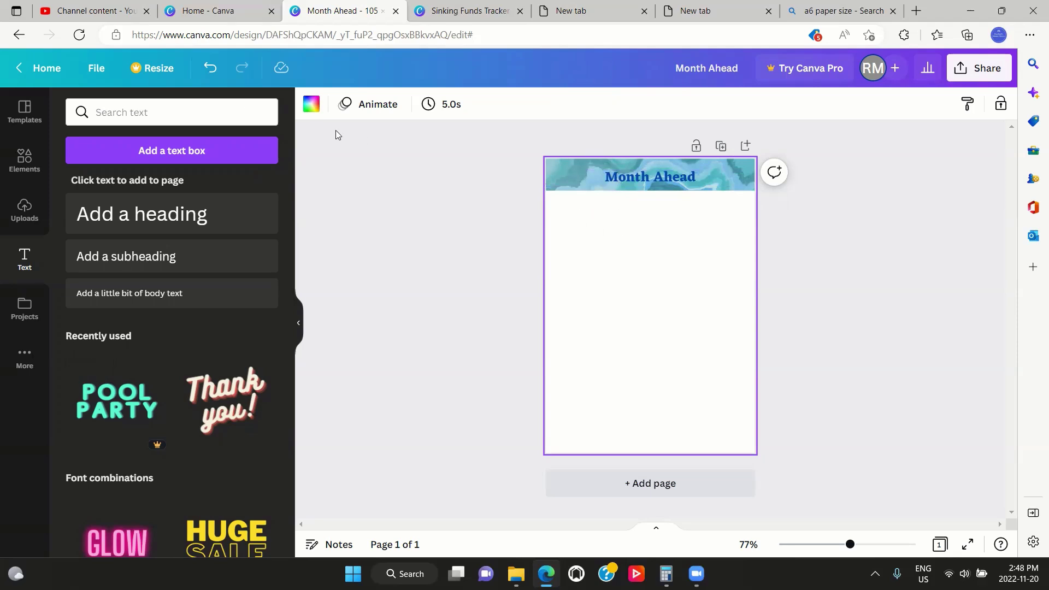
- Search the elements library for "house" graphics
click(179, 115)
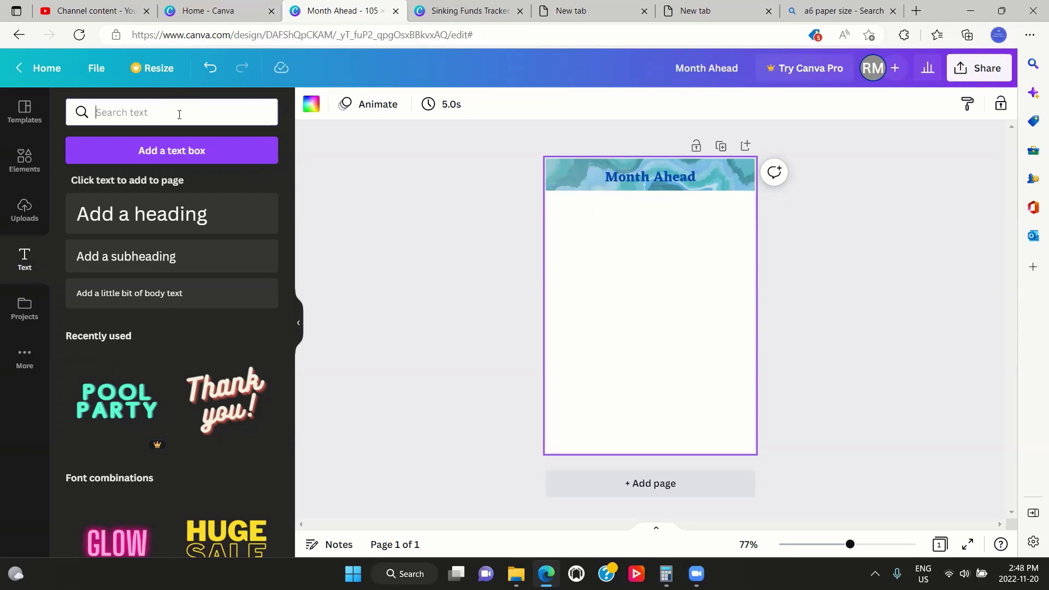
text(house)
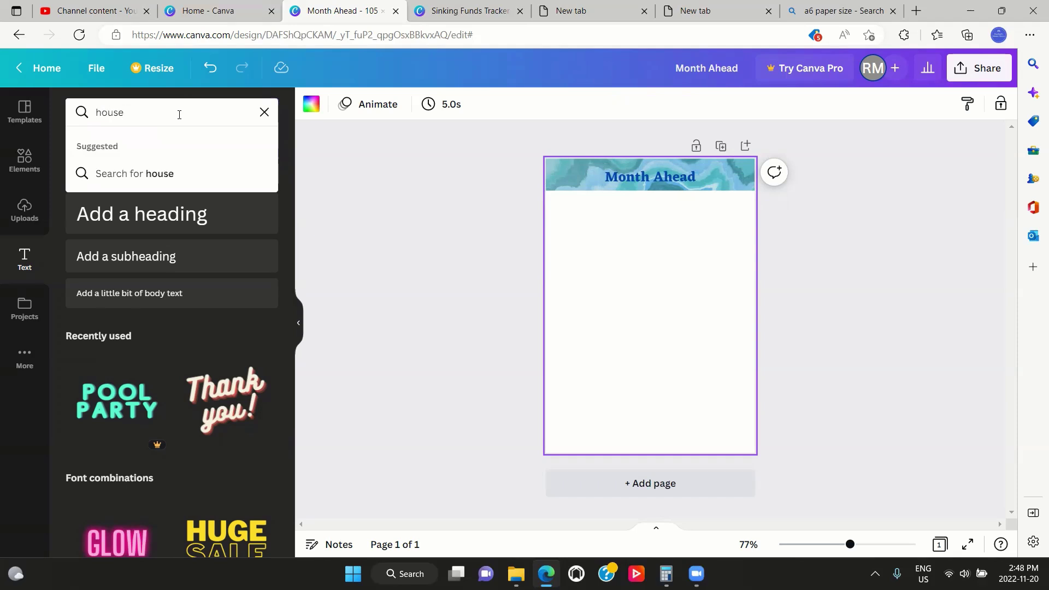
click(25, 165)
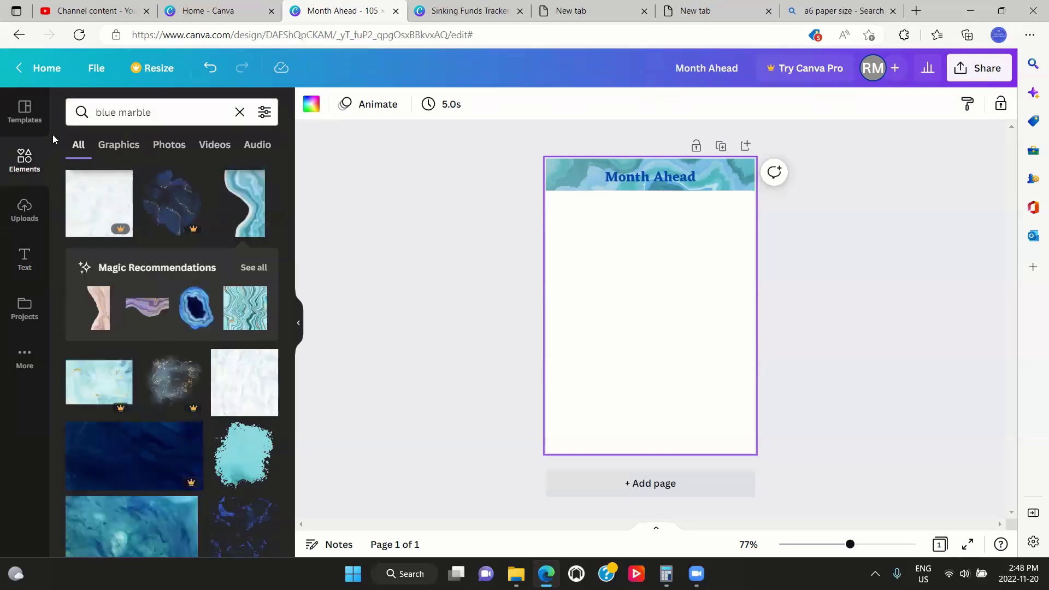
double_click(155, 113)
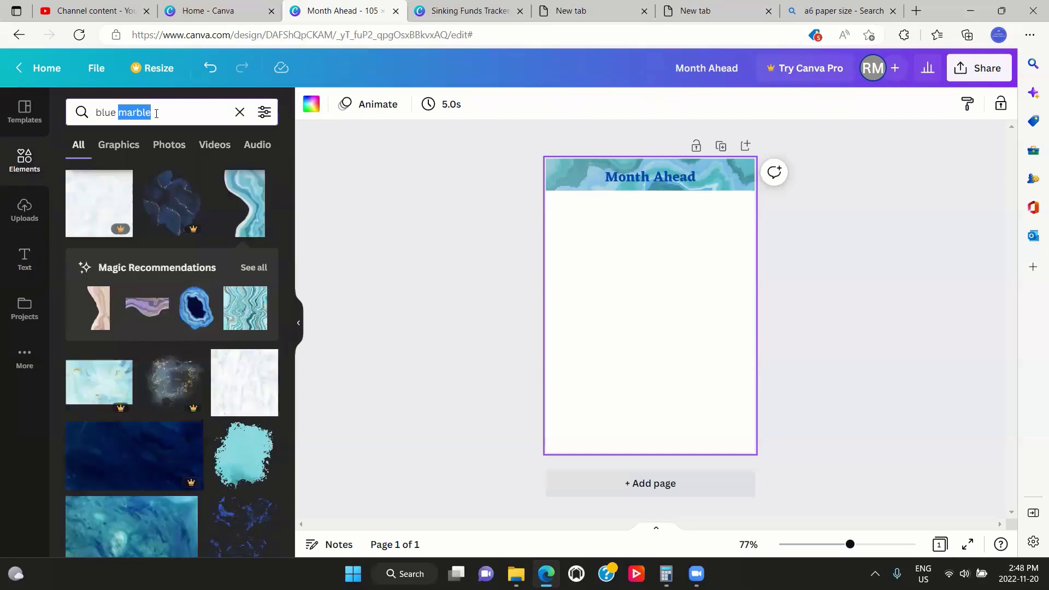
key(ctrl+a)
text(house)
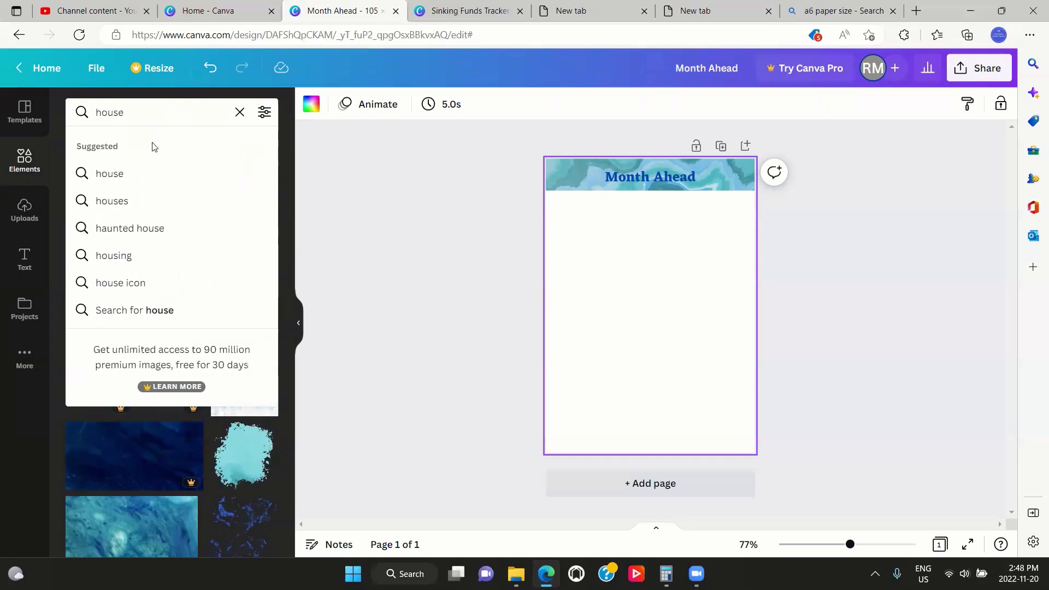
click(109, 173)
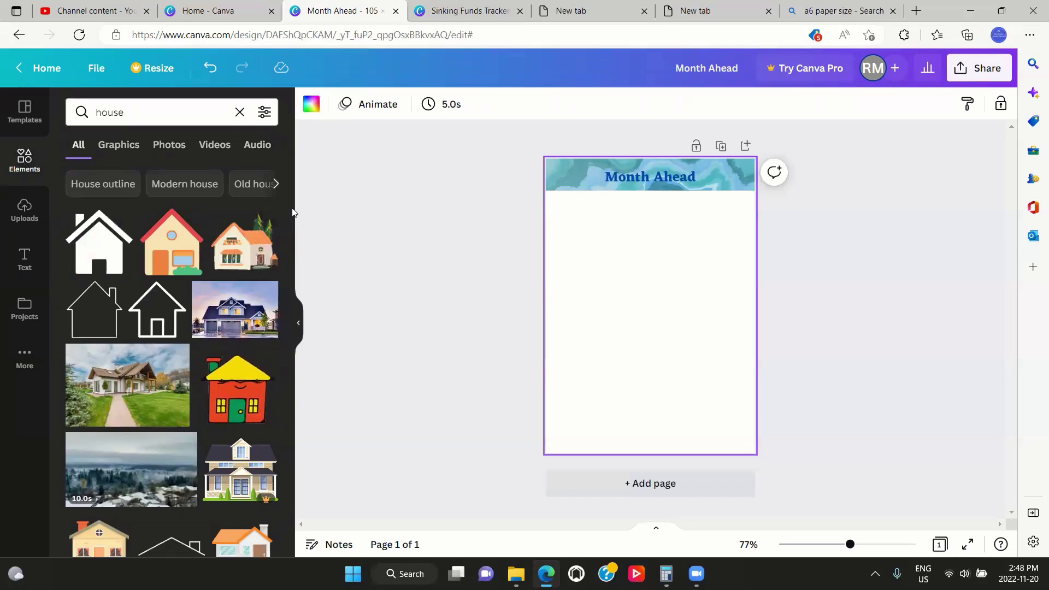
drag(287, 209, 287, 266)
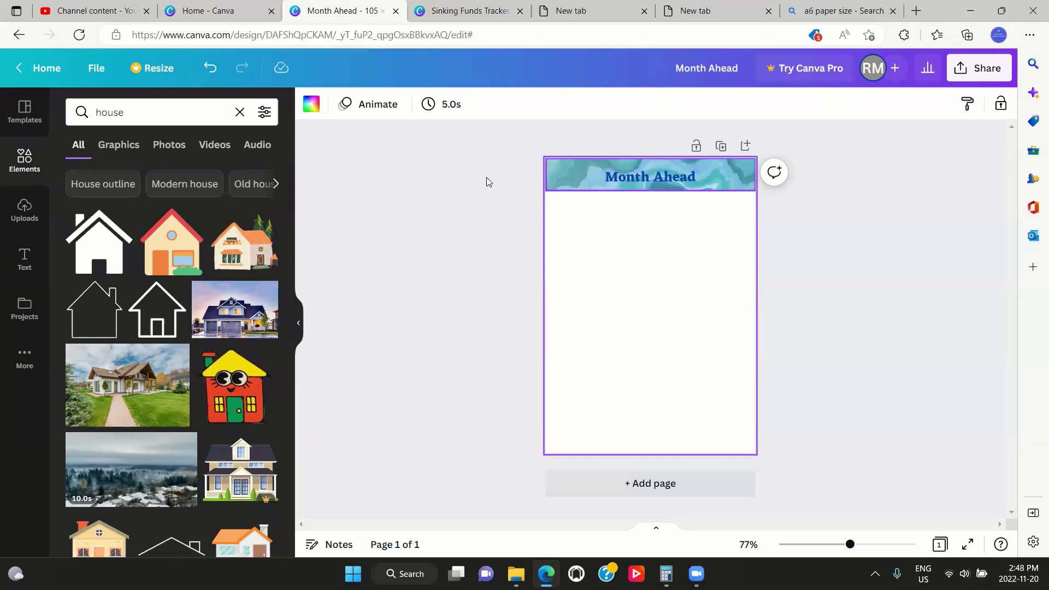
click(91, 240)
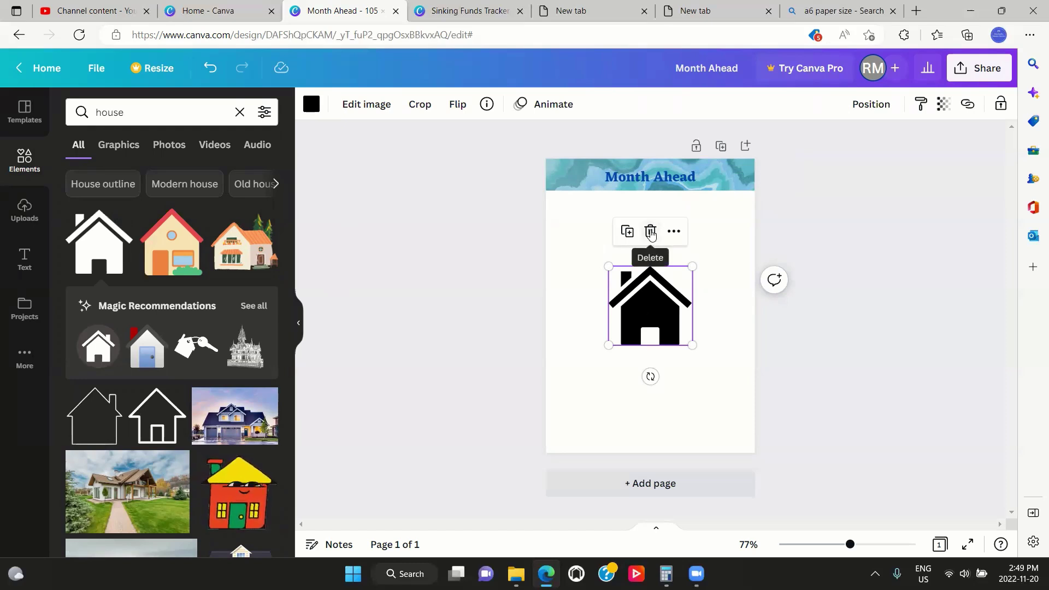
click(650, 232)
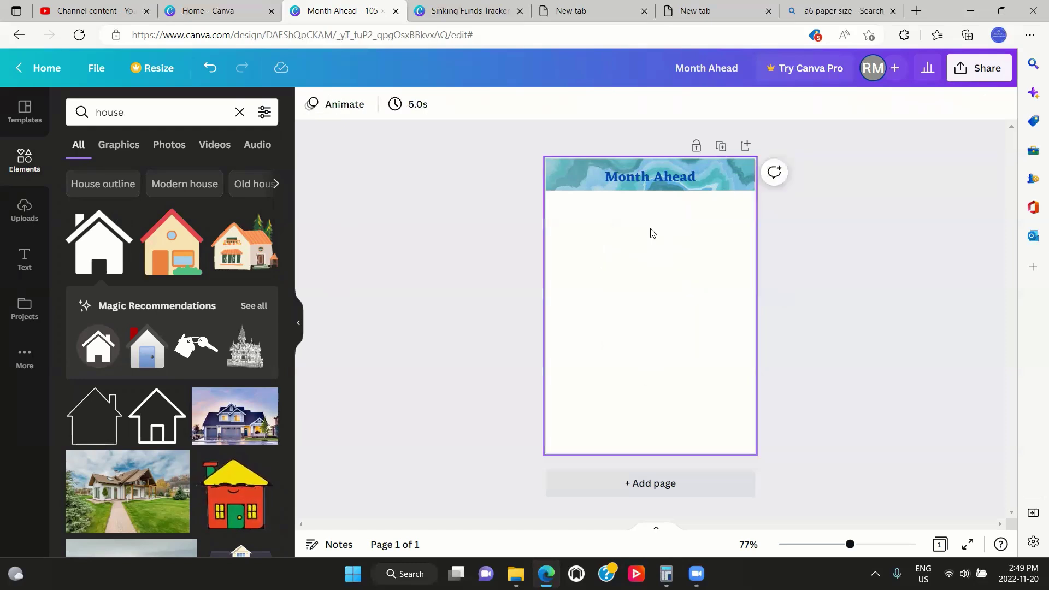
click(159, 420)
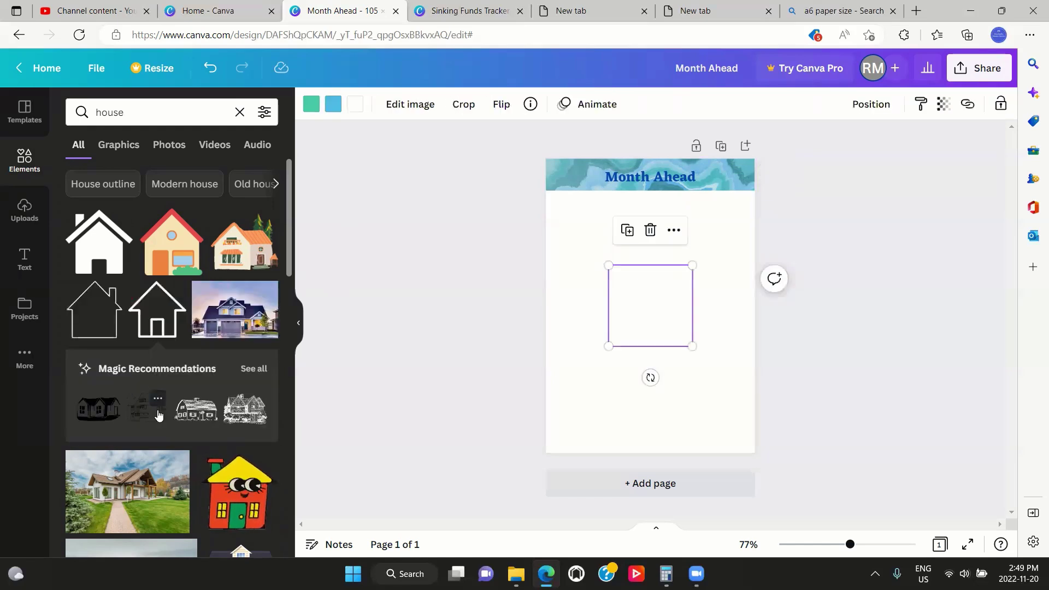
click(169, 330)
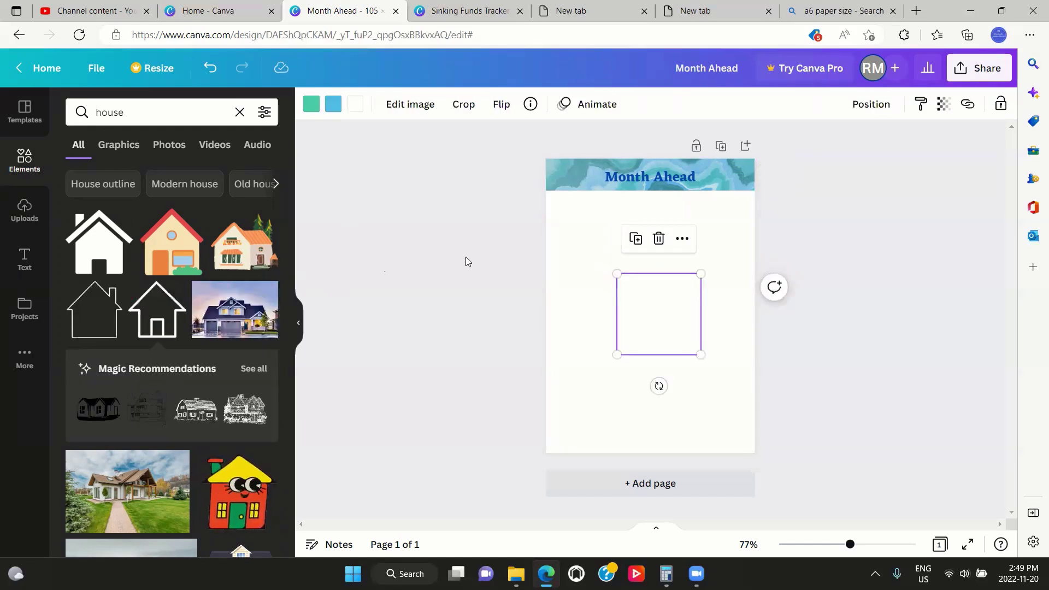
click(659, 239)
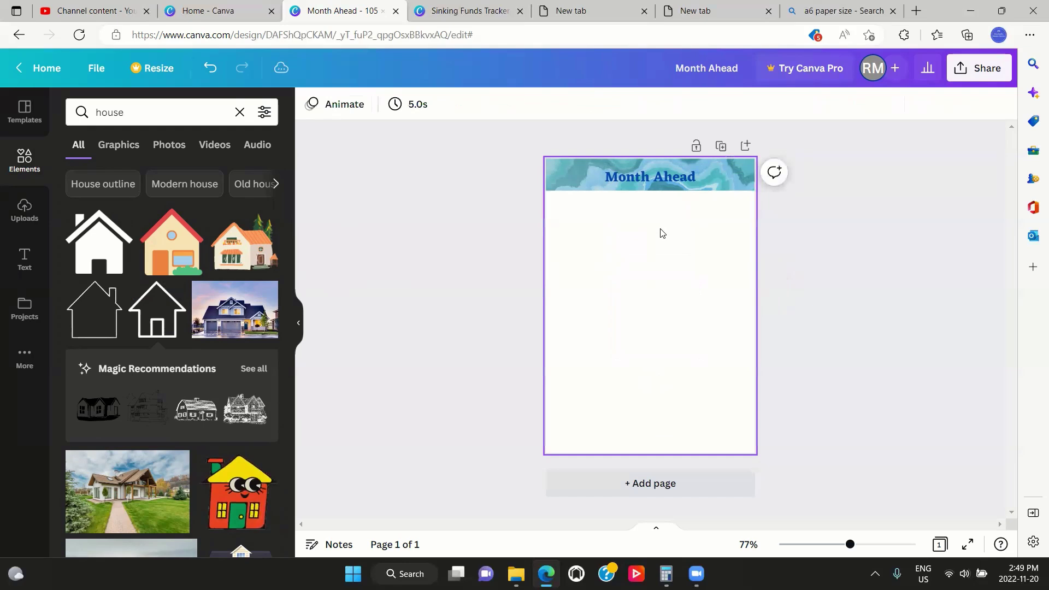
click(638, 295)
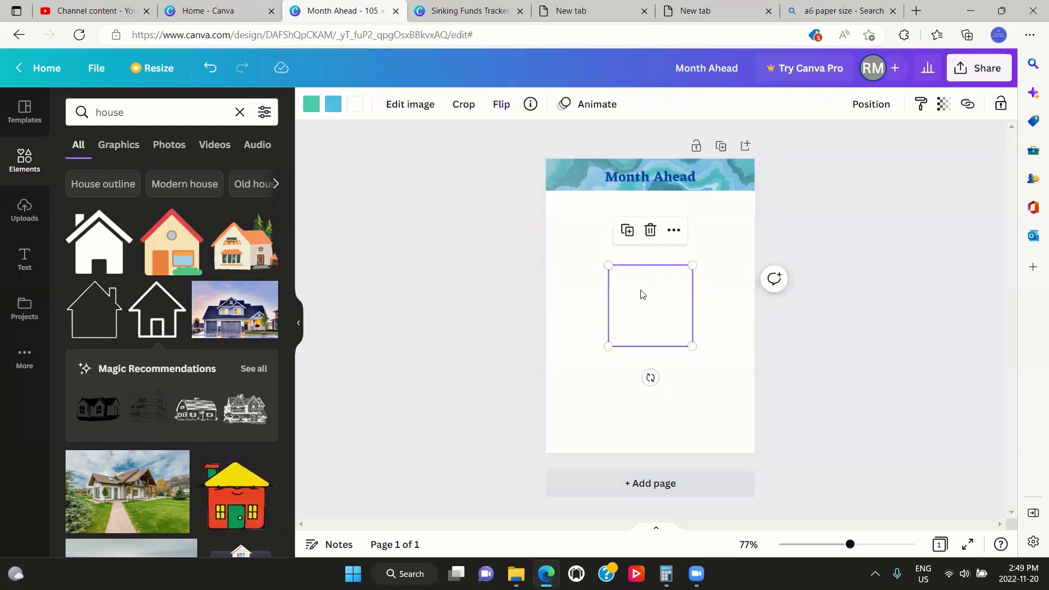
click(650, 238)
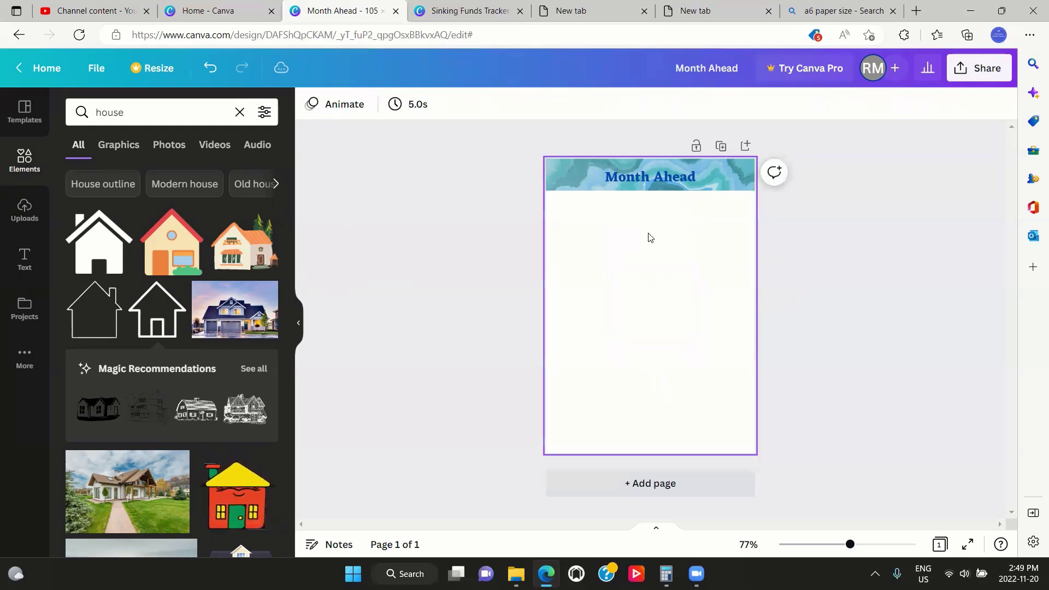
- Add the thin house outline with a chimney, shrink it and place it just below the banner's left end
click(97, 322)
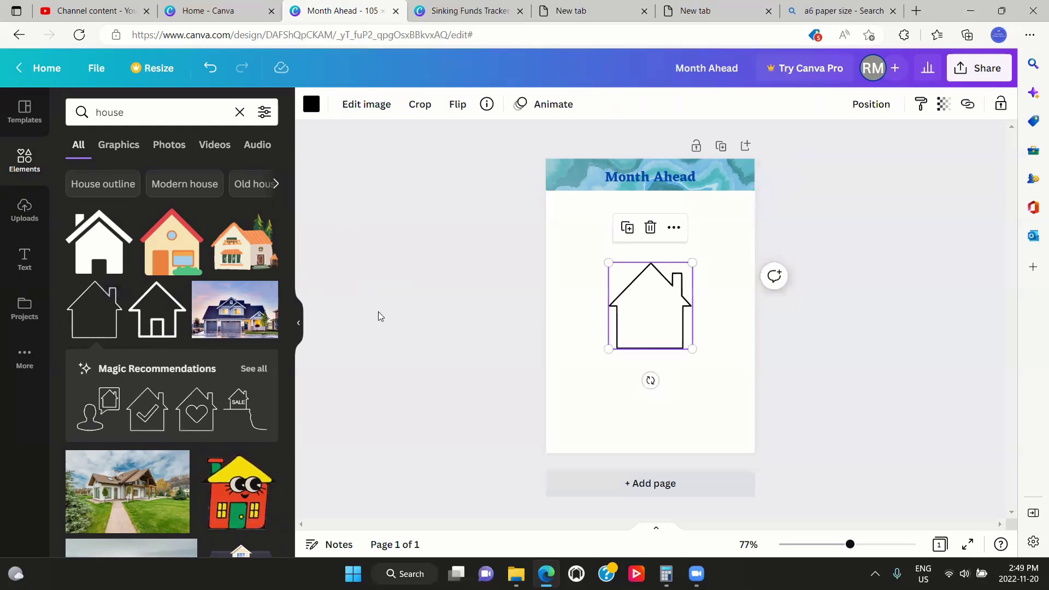
drag(609, 275, 584, 251)
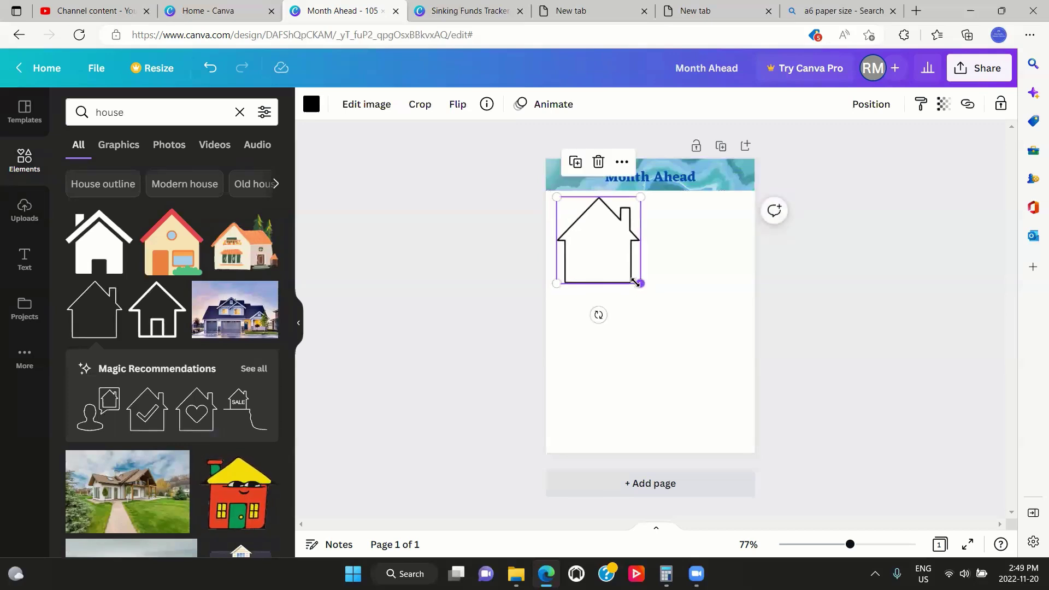
drag(639, 284, 612, 255)
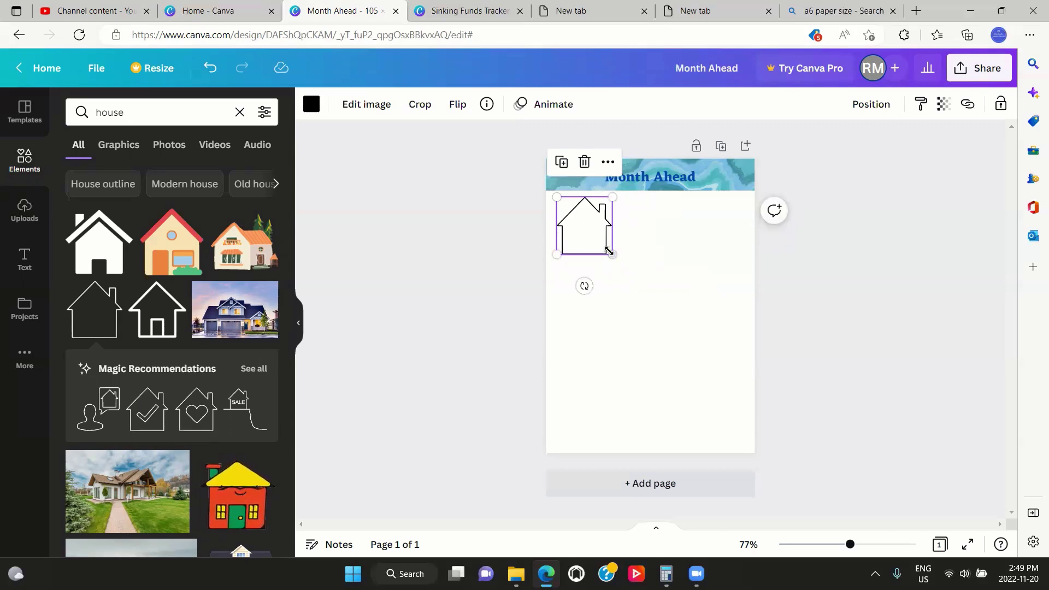
drag(611, 253, 606, 249)
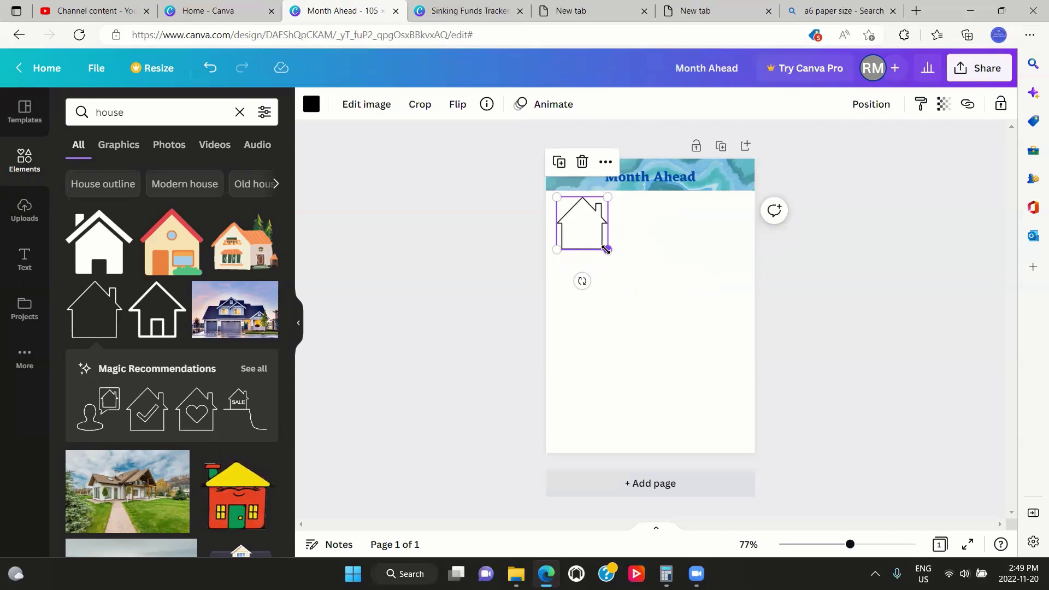
click(618, 281)
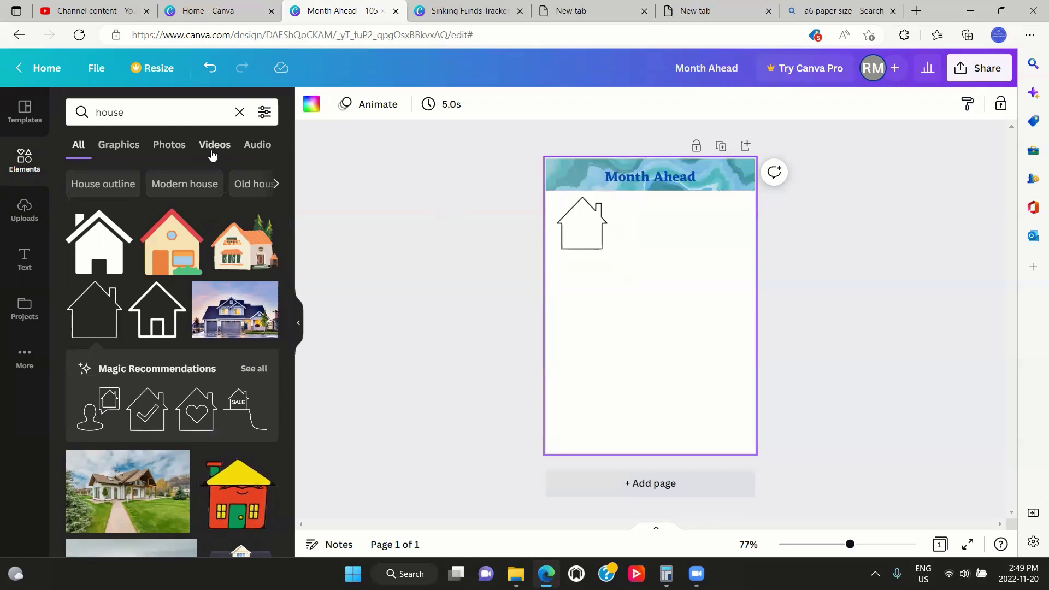
- Clear the element search, add a plain straight line and place it across the lower part of the house outline
double_click(133, 114)
key(BackSpace)
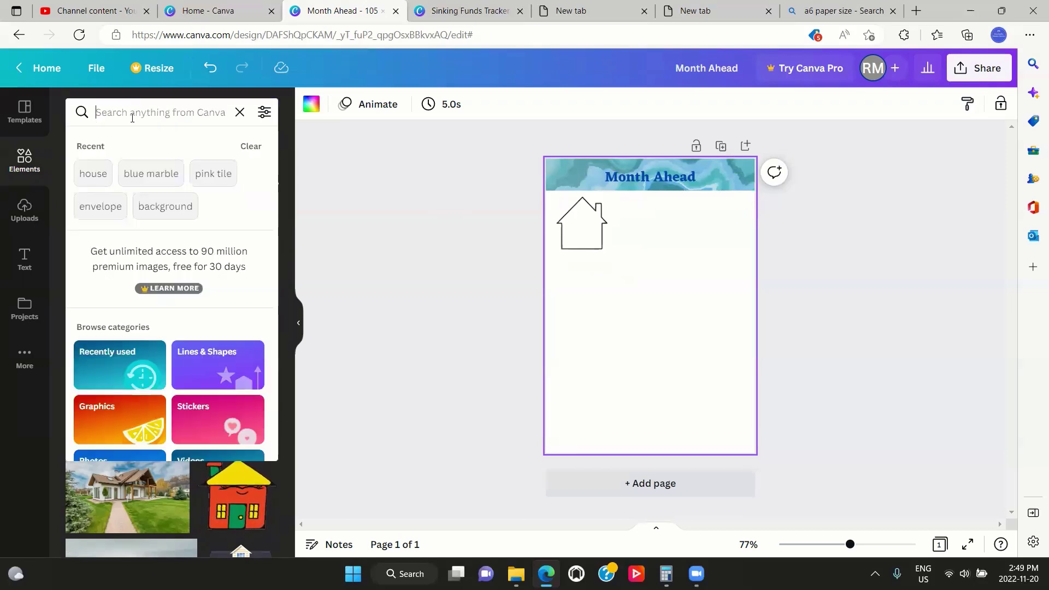
click(238, 113)
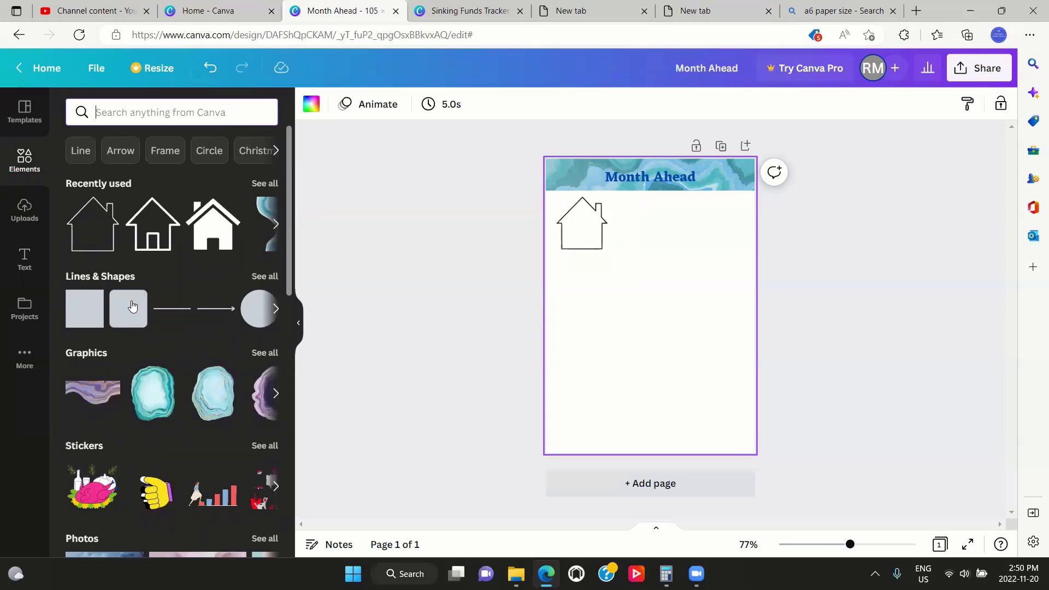
click(276, 310)
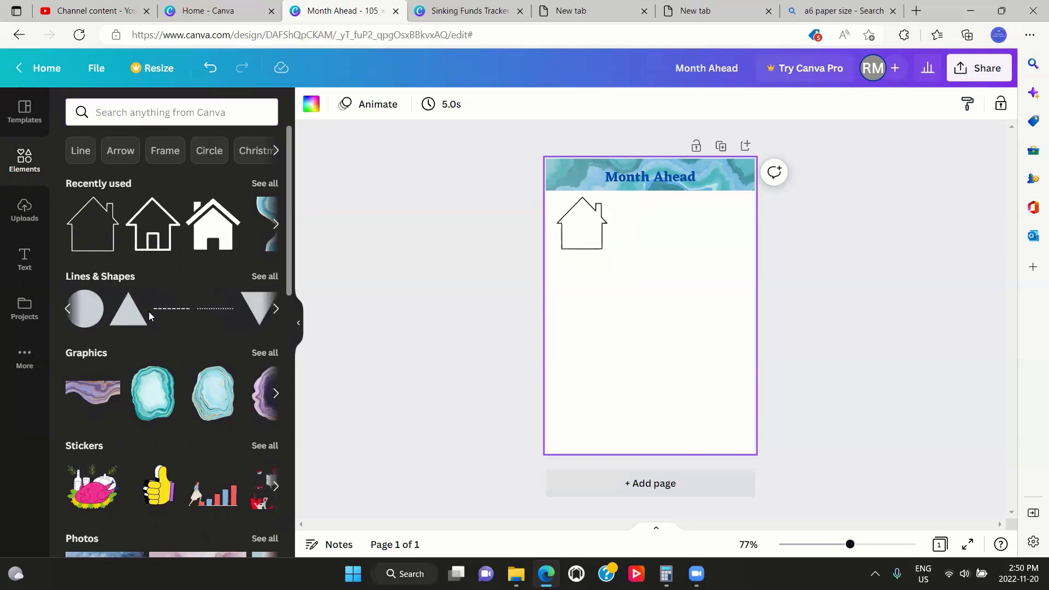
click(67, 309)
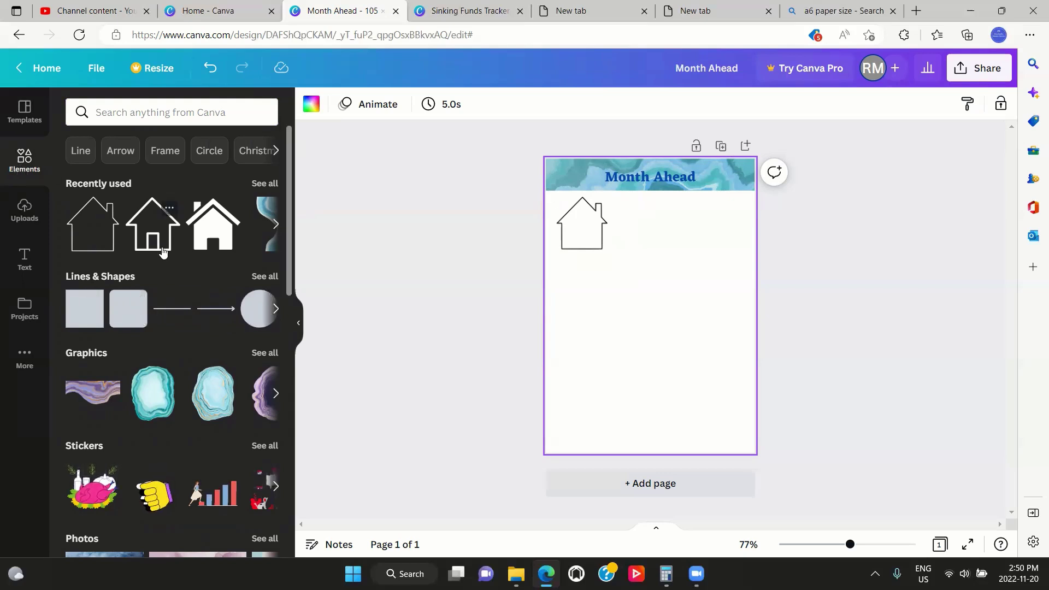
click(172, 308)
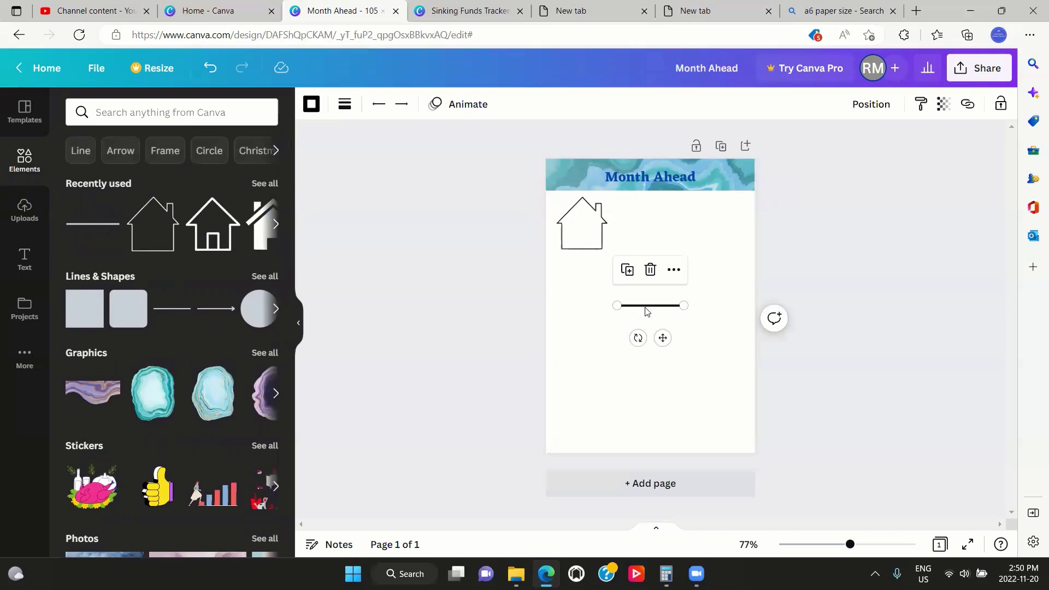
drag(663, 338, 566, 243)
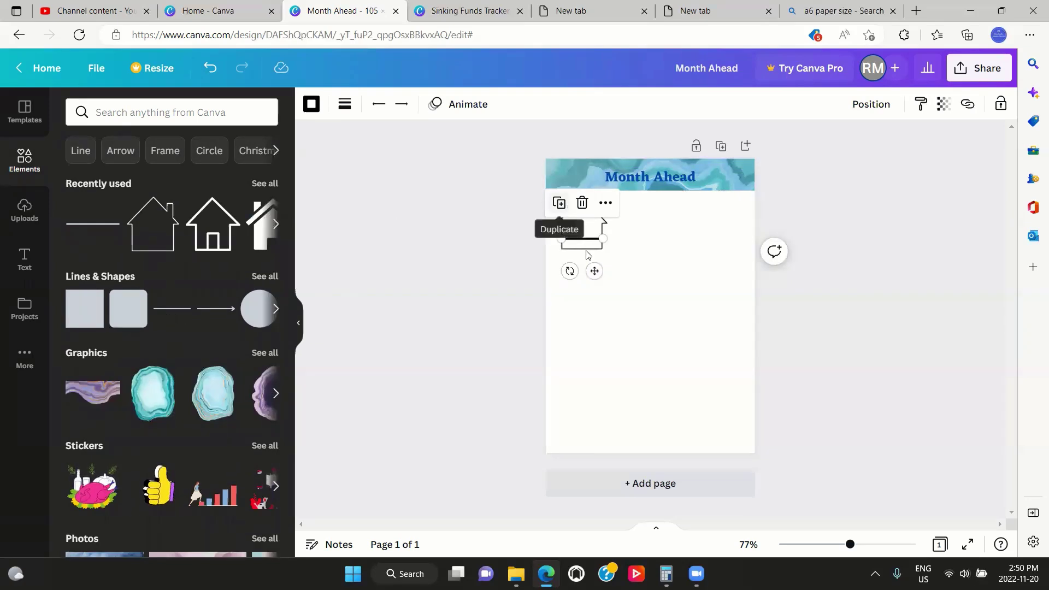
- Duplicate the line twice and space the copies above it, across the house's middle and roof
click(558, 203)
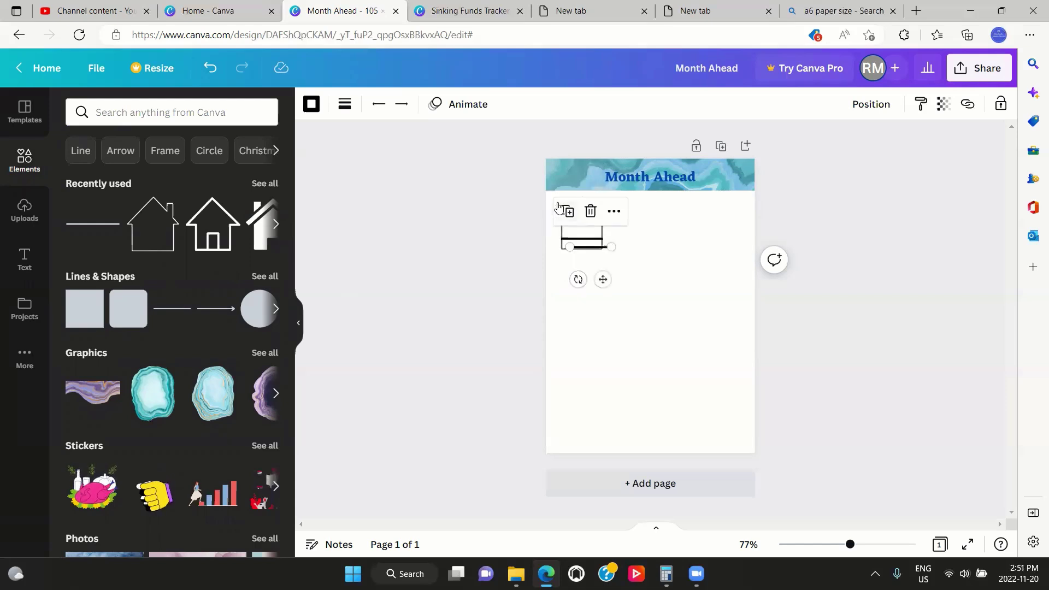
drag(602, 279, 594, 262)
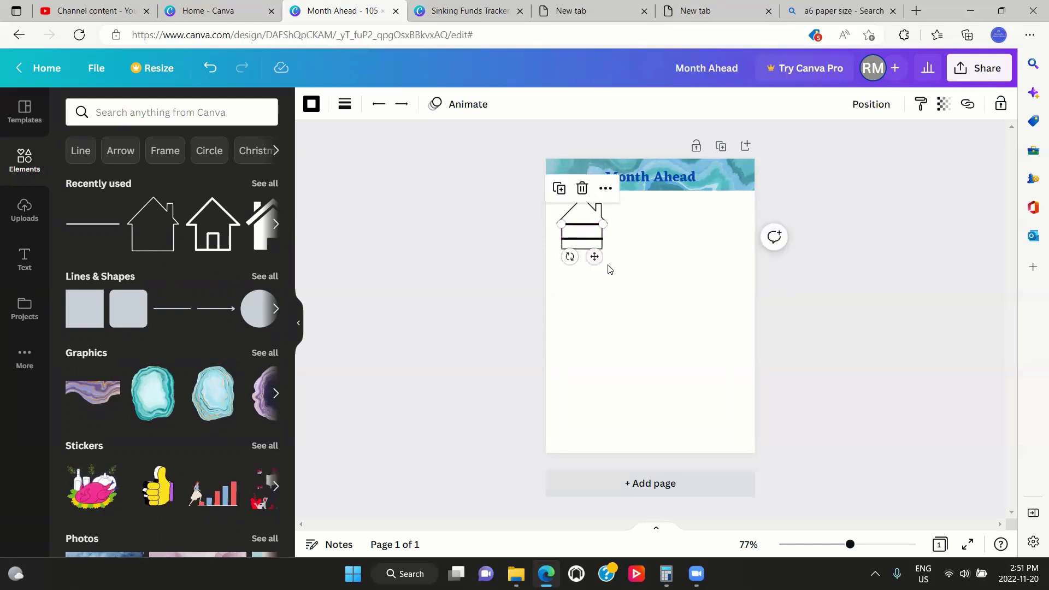
click(558, 188)
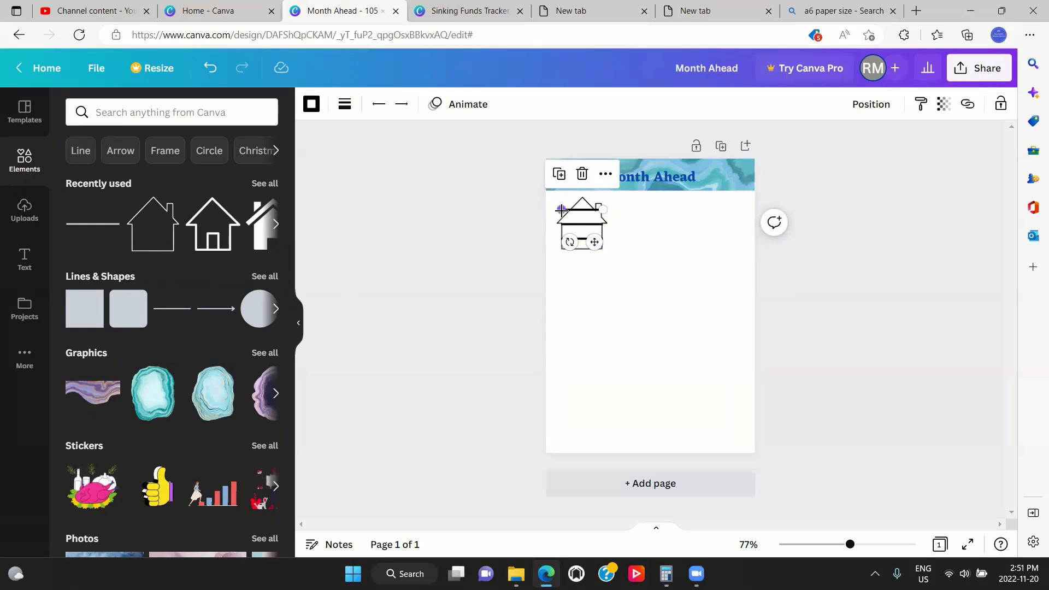
- Shorten the roof line slightly from its left end, keeping it horizontal
drag(562, 209, 567, 209)
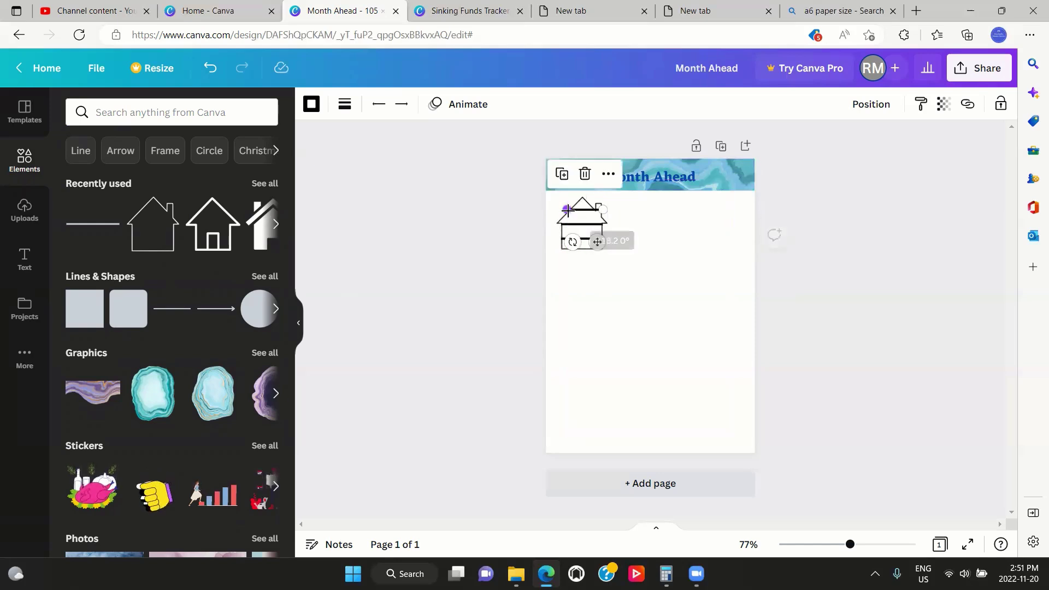
click(634, 218)
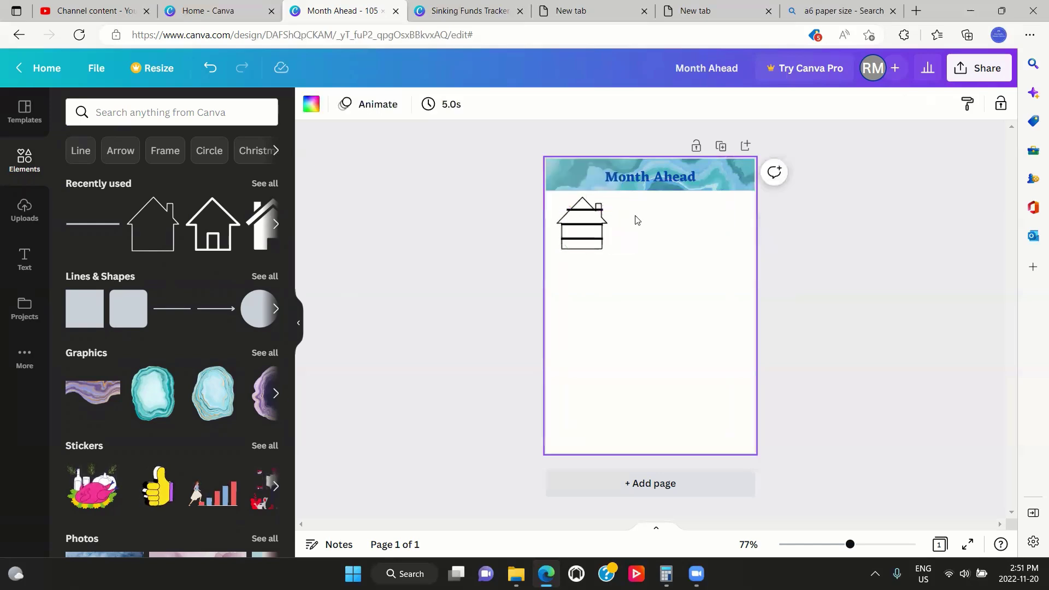
click(574, 210)
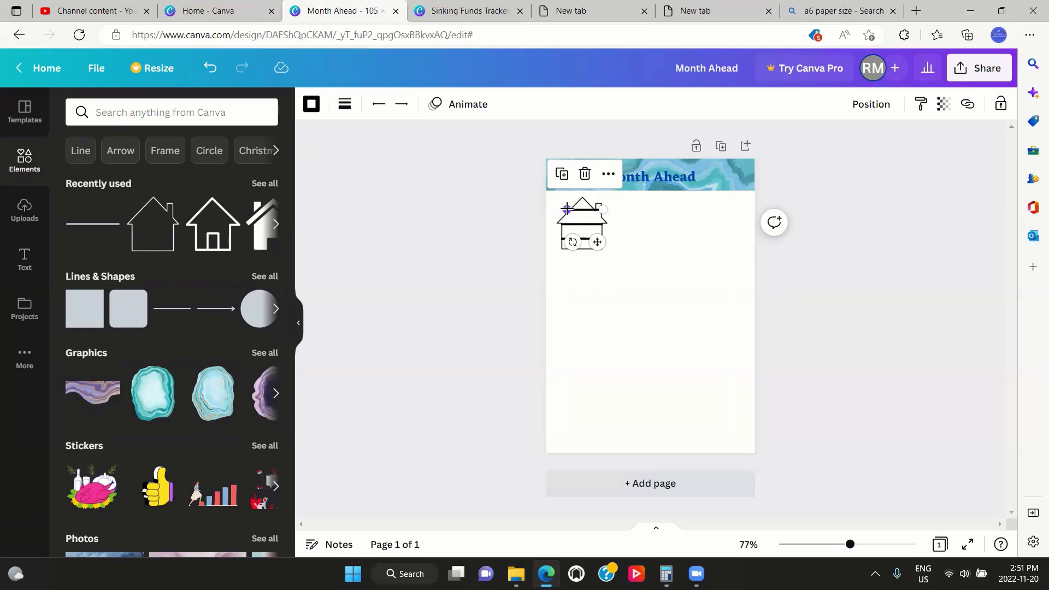
drag(568, 208, 566, 209)
click(661, 223)
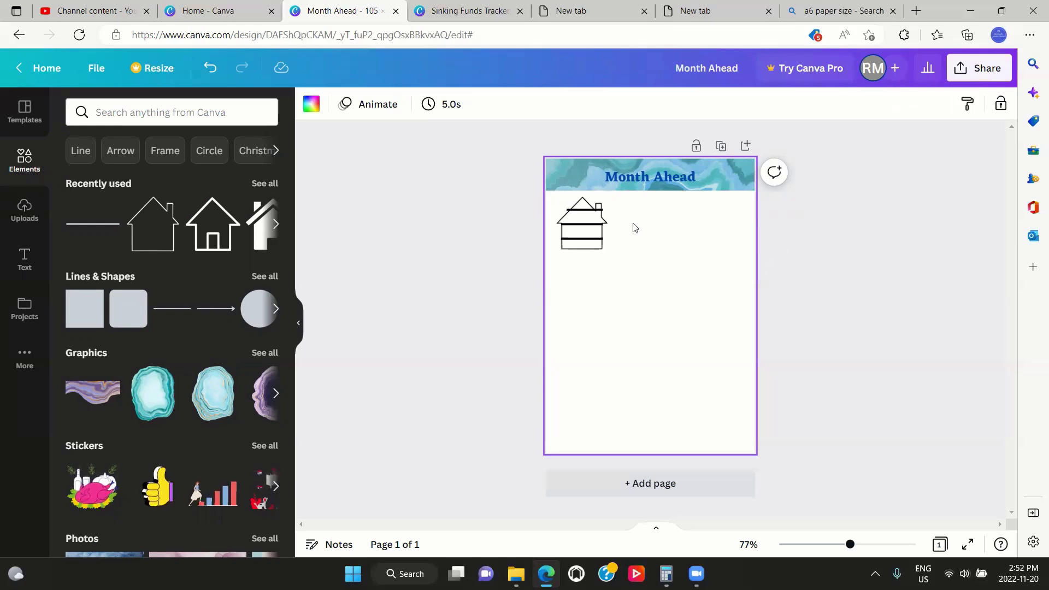
- Search the elements library for "gas" graphics
click(192, 115)
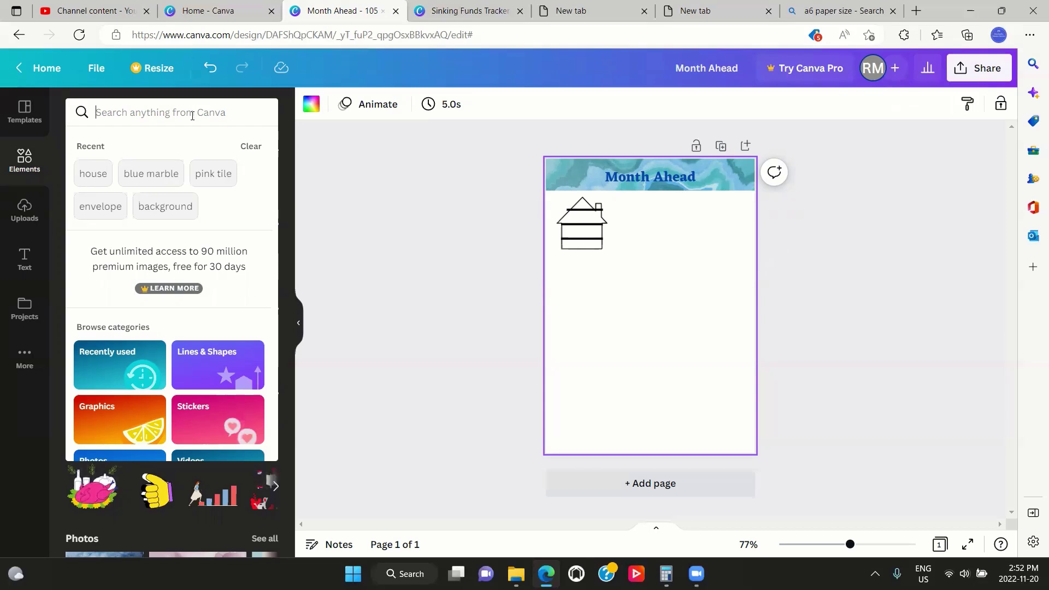
text(gas)
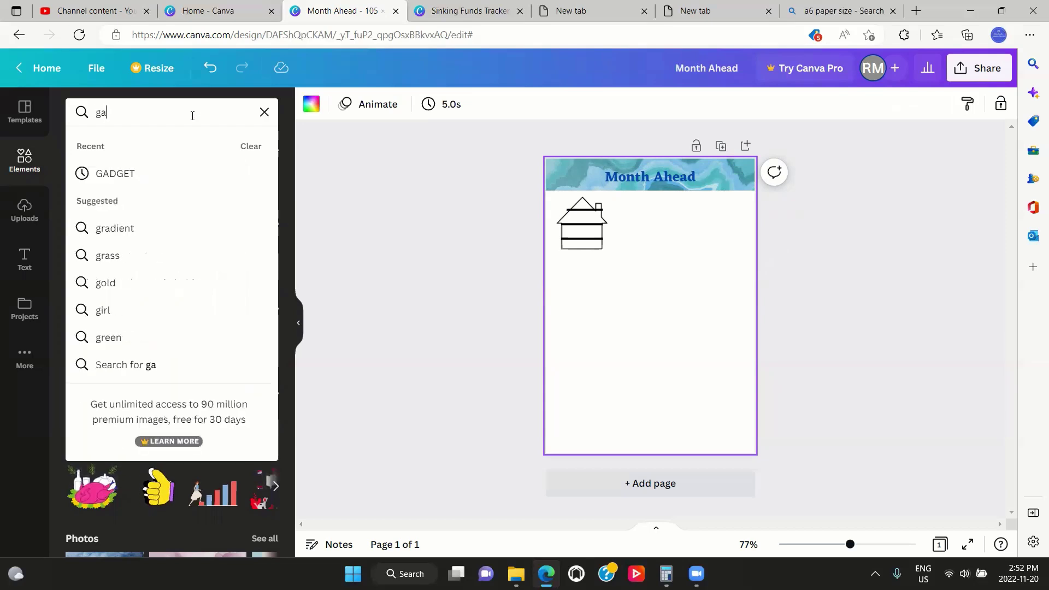
key(Return)
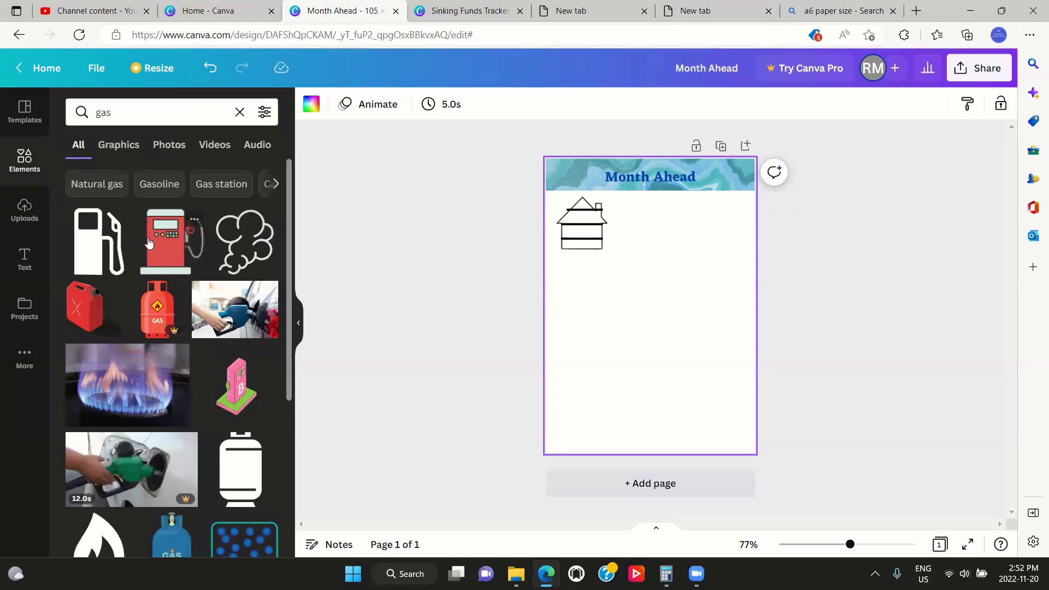
- Try the simple solid fuel pump graphic on the page and delete it
click(93, 246)
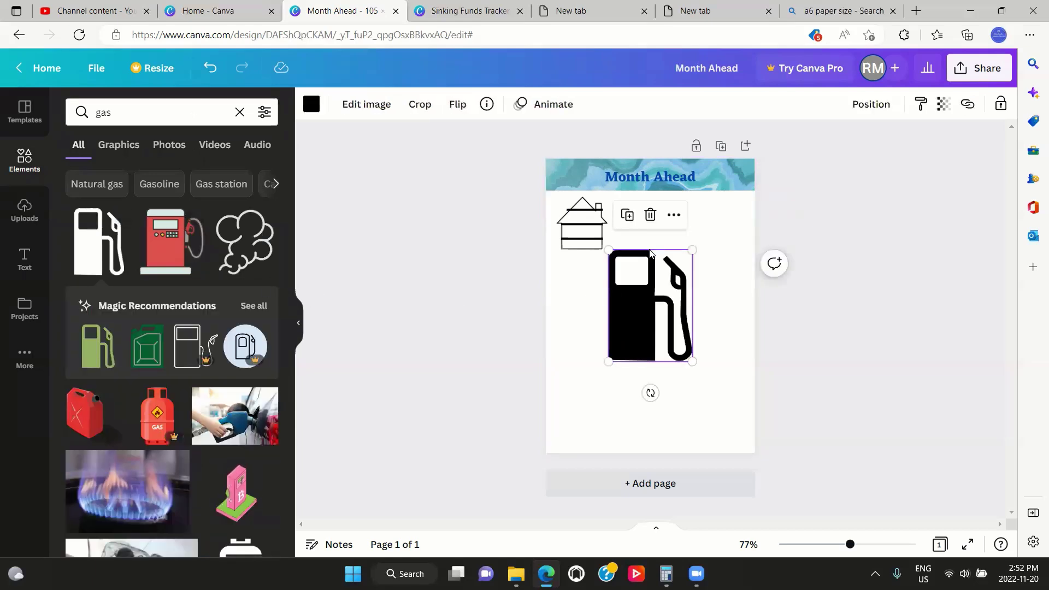
click(651, 215)
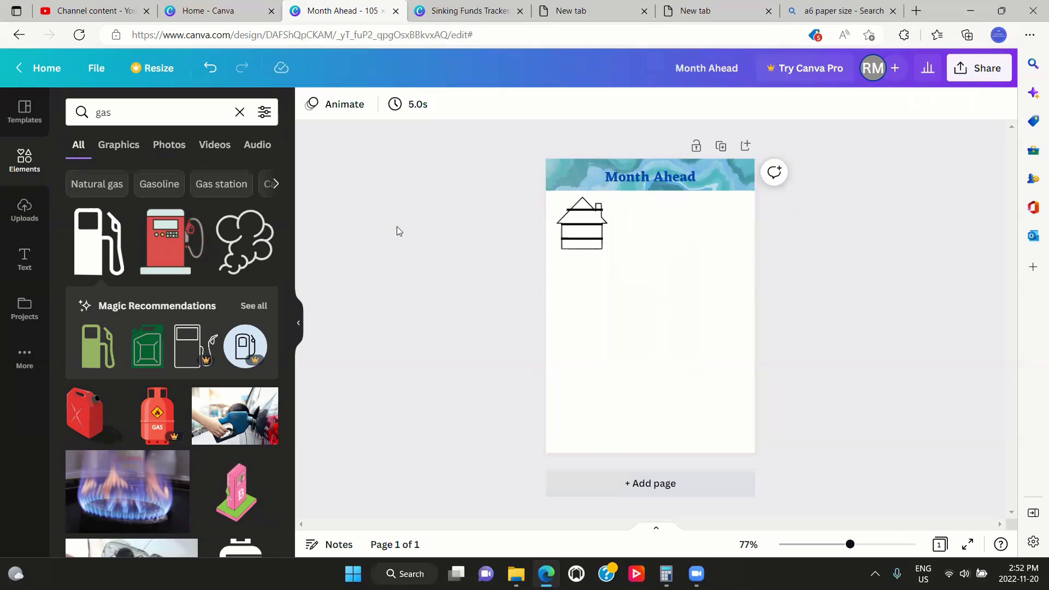
- Try the solid fuel pump with a keypad, delete it, and add its outlined version from the recommended graphics instead
scroll(287, 227, down, 7)
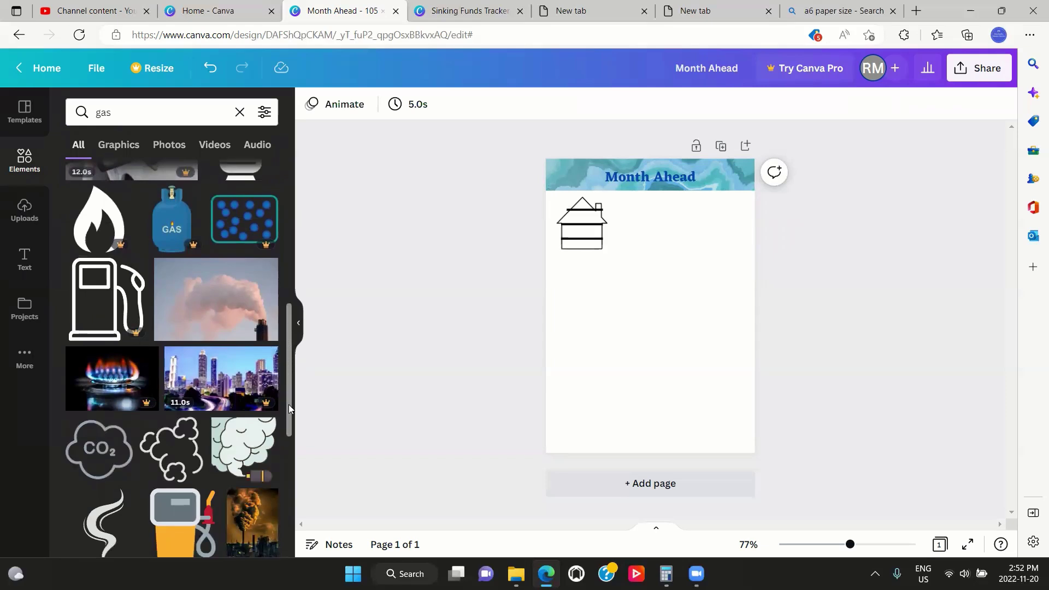
drag(287, 381, 295, 542)
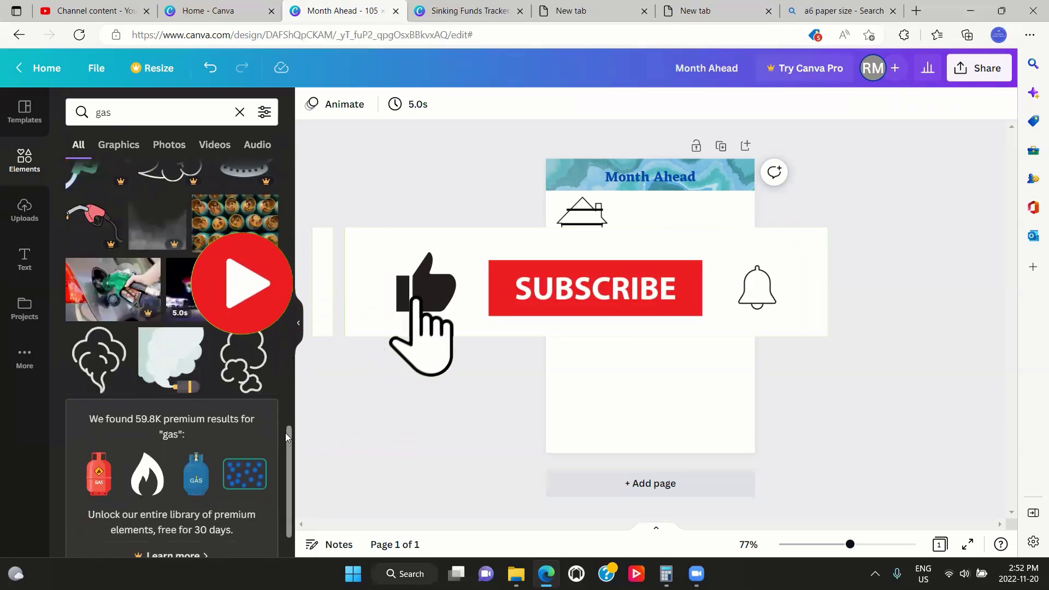
drag(289, 444, 290, 509)
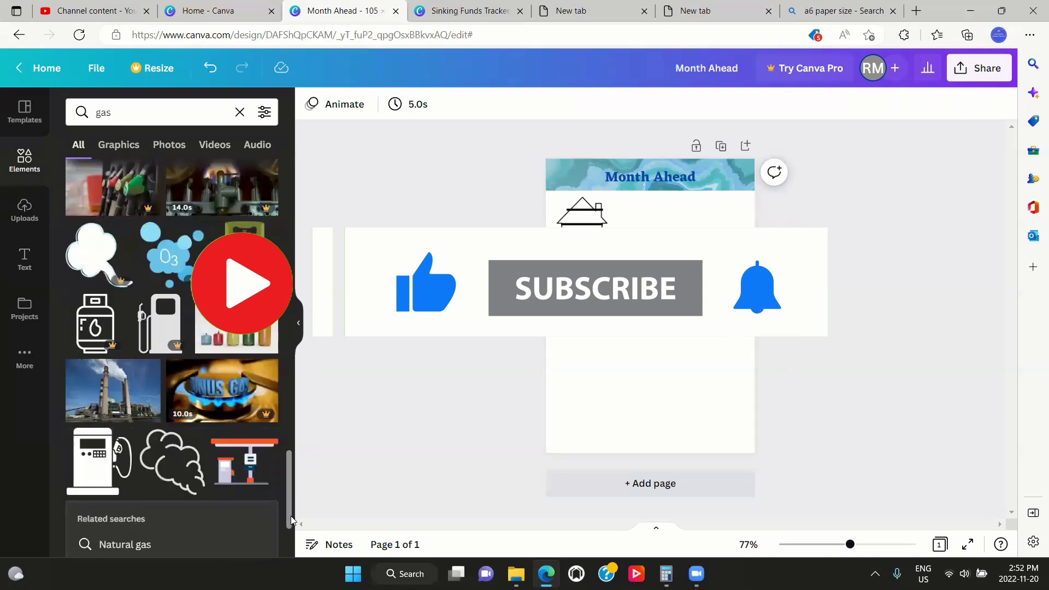
click(87, 474)
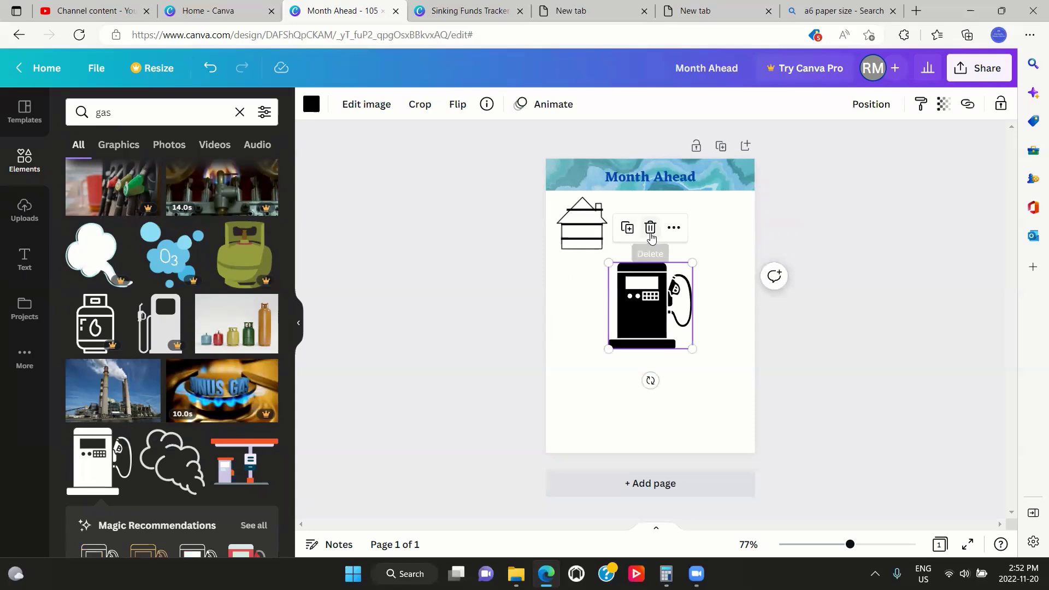
click(650, 227)
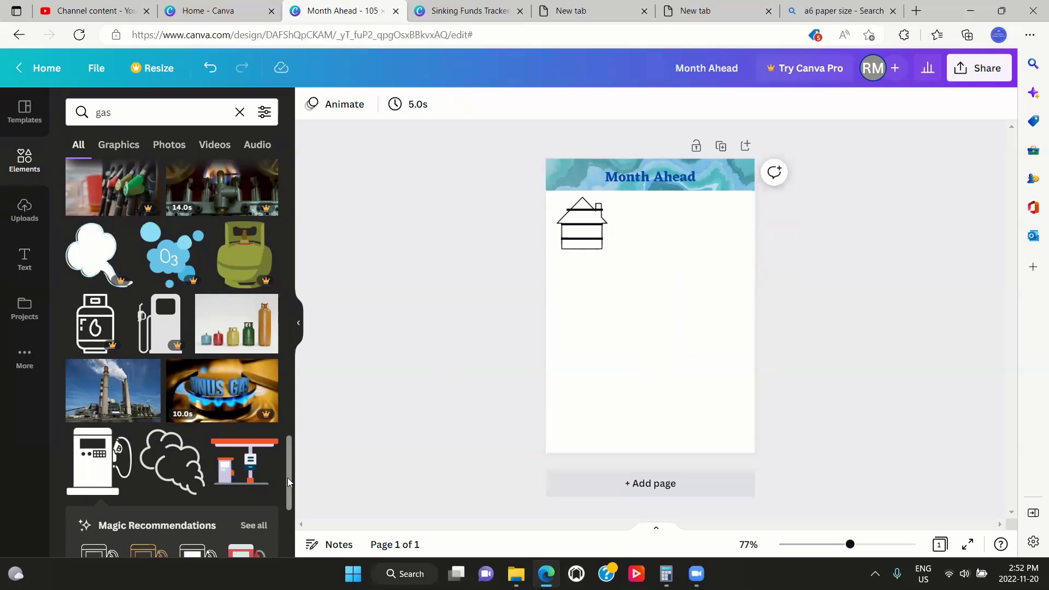
drag(290, 474, 295, 553)
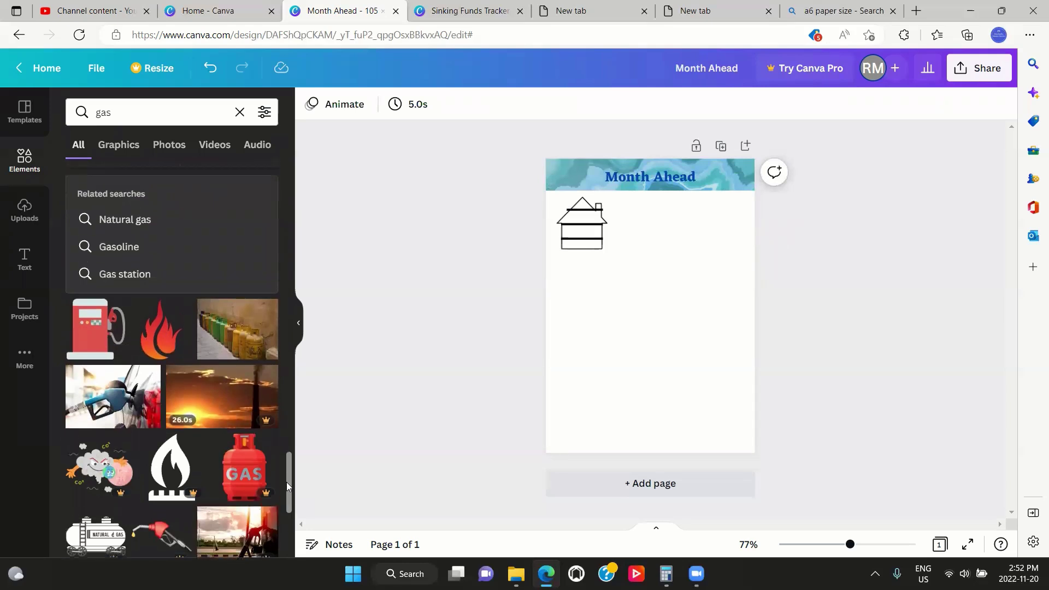
drag(286, 487, 287, 455)
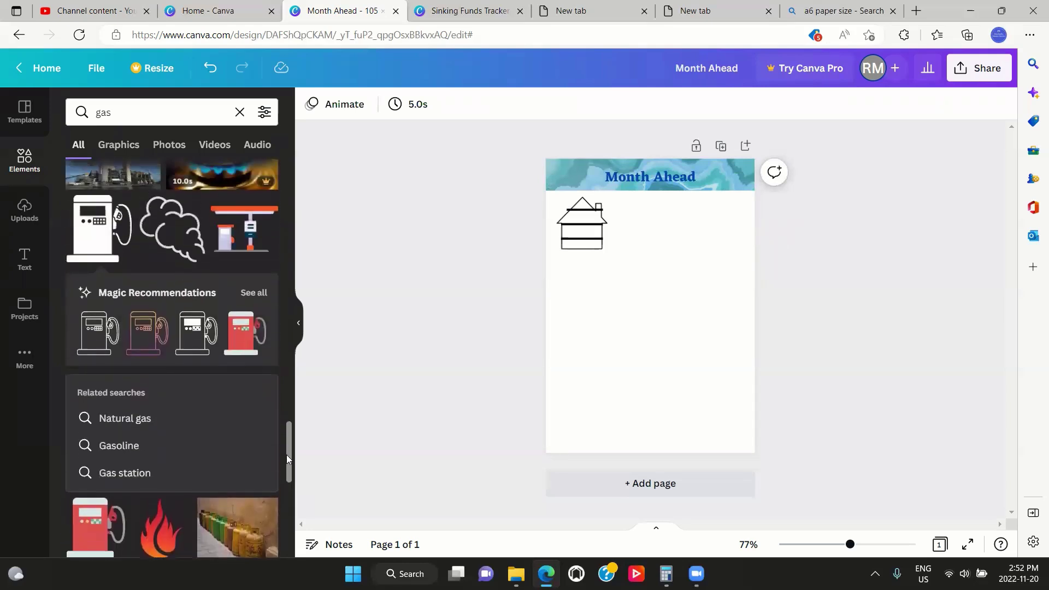
click(94, 341)
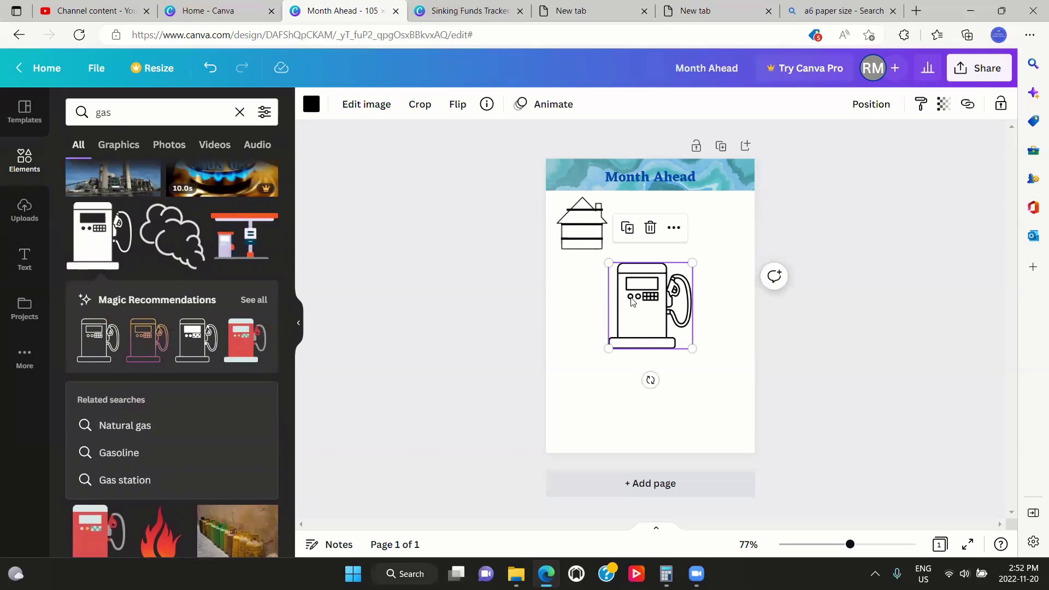
- Shrink the outlined fuel pump to about the house's height and align it in the same row, beside the house
drag(689, 347, 651, 233)
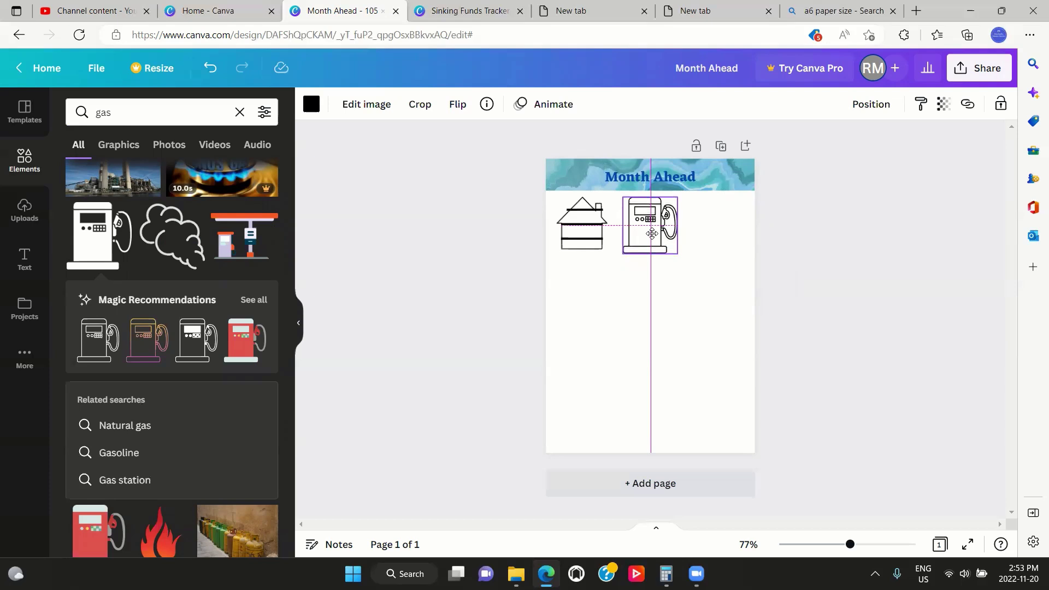
mouse_move(652, 234)
mouse_down()
mouse_move(665, 235)
mouse_move(665, 248)
mouse_up()
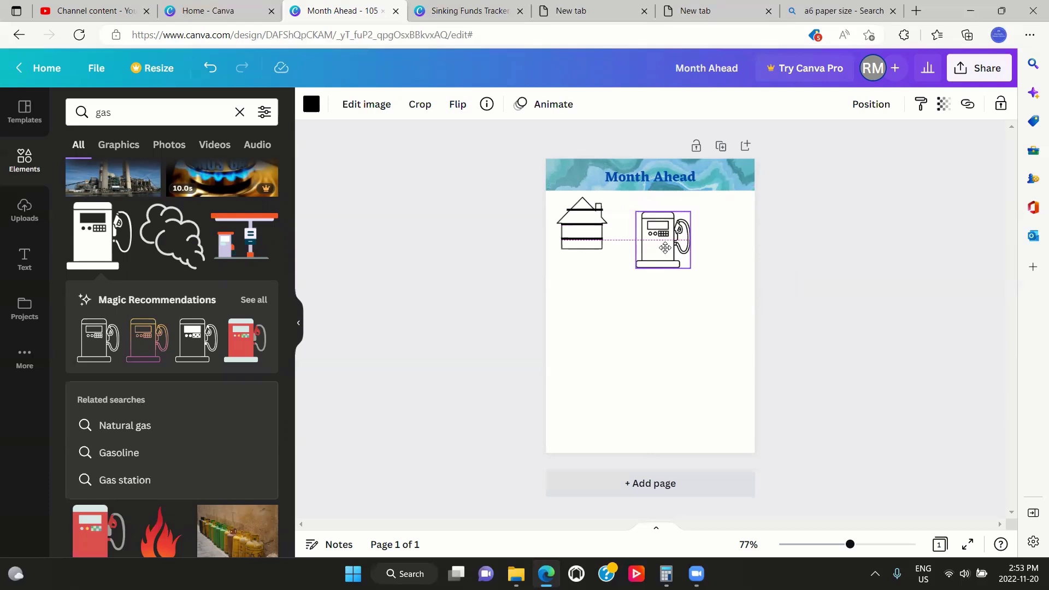
drag(665, 248, 658, 235)
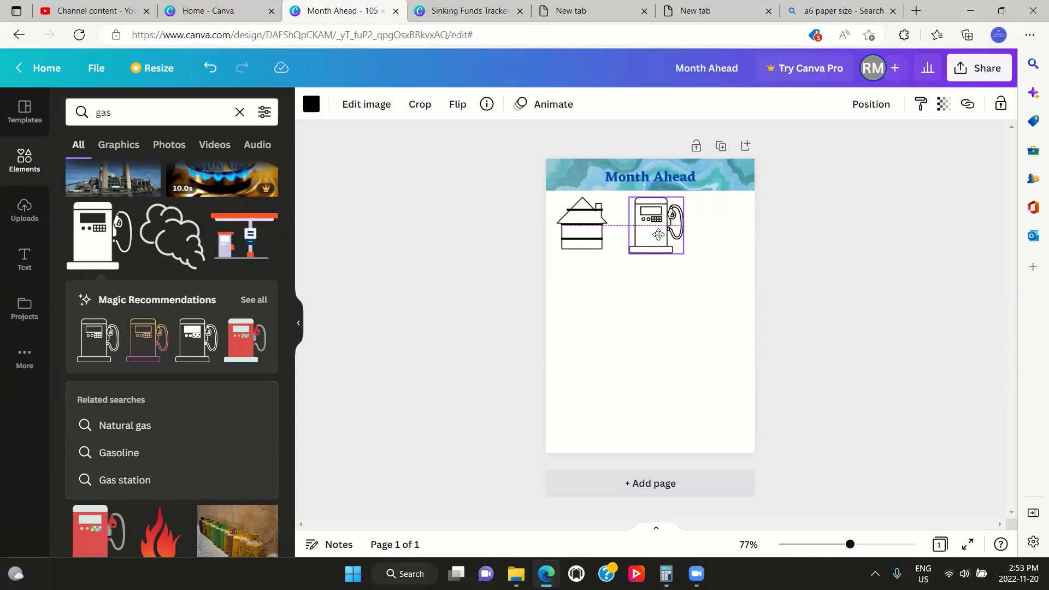
drag(658, 234, 678, 249)
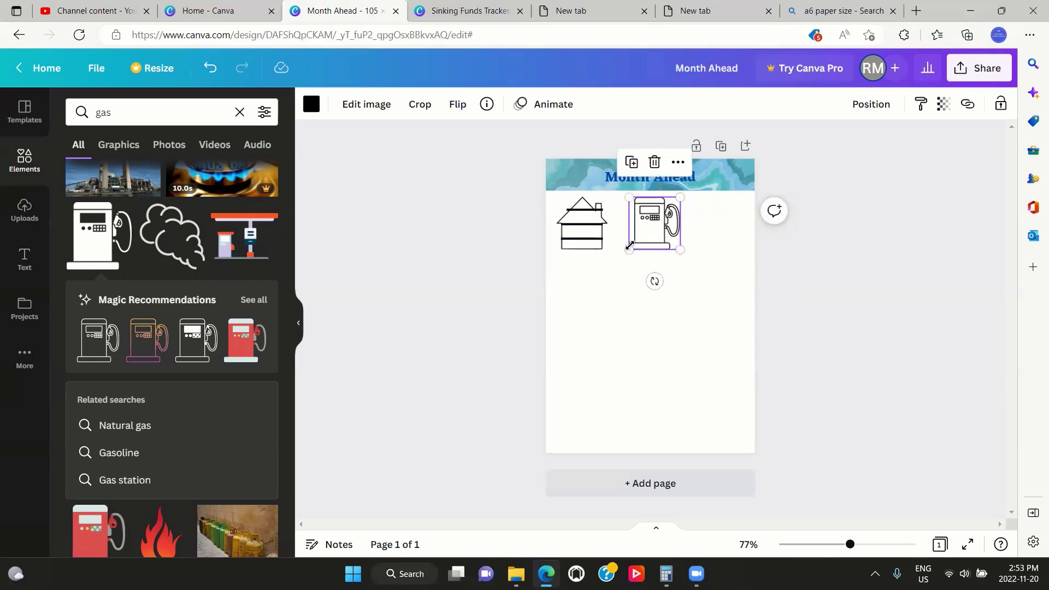
click(749, 238)
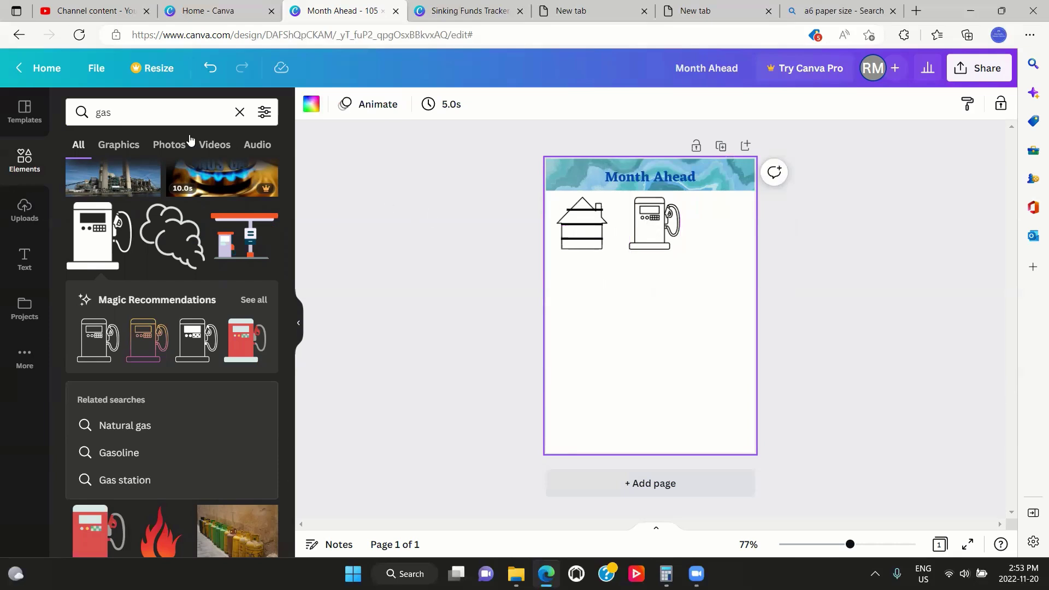
- Clear the element search, add the recently used straight line and place it across the middle of the fuel pump
key(BackSpace)
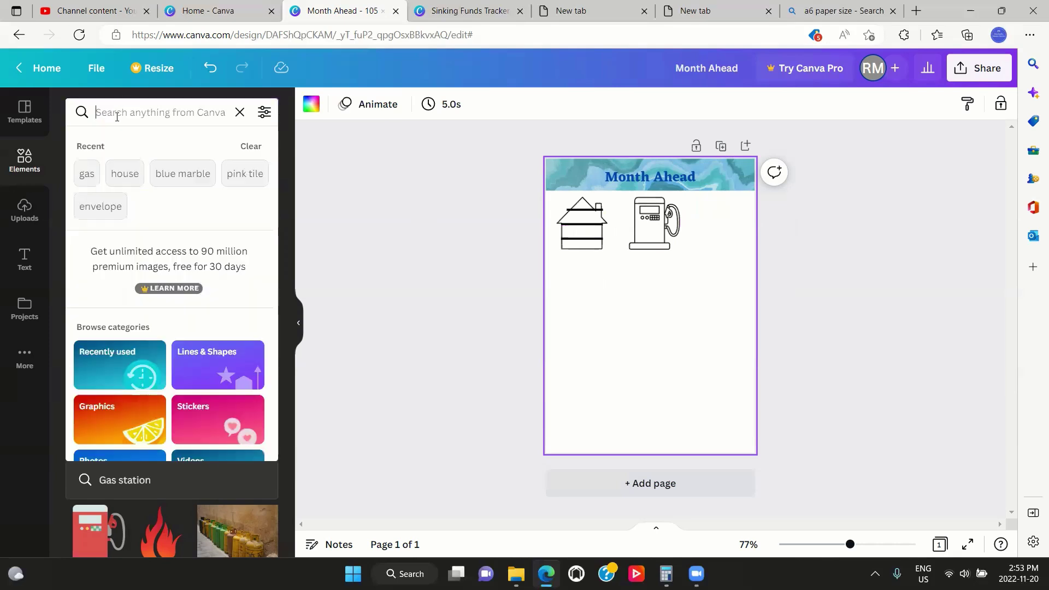
click(240, 112)
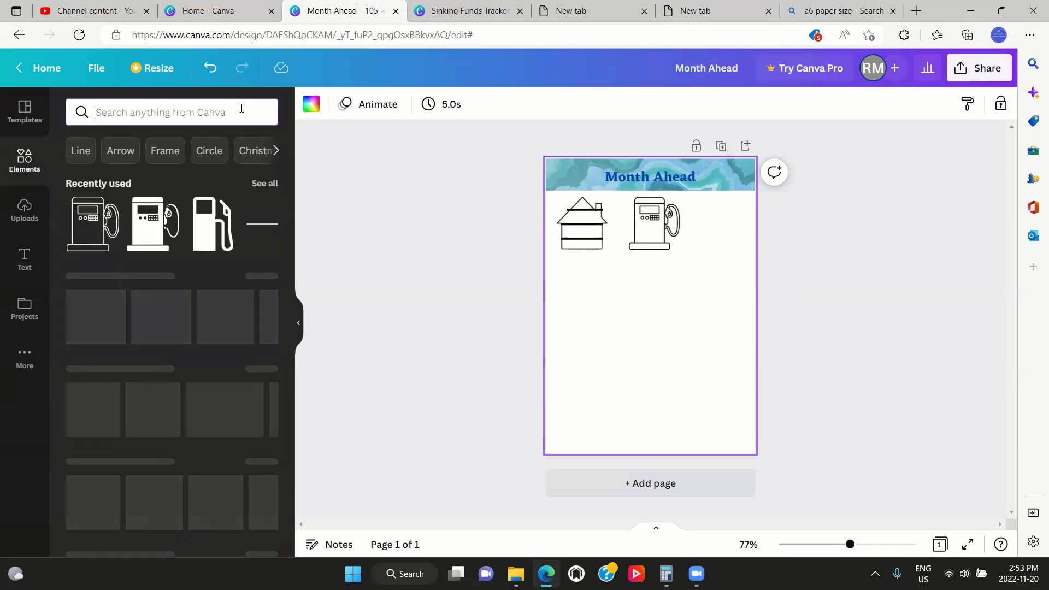
click(252, 226)
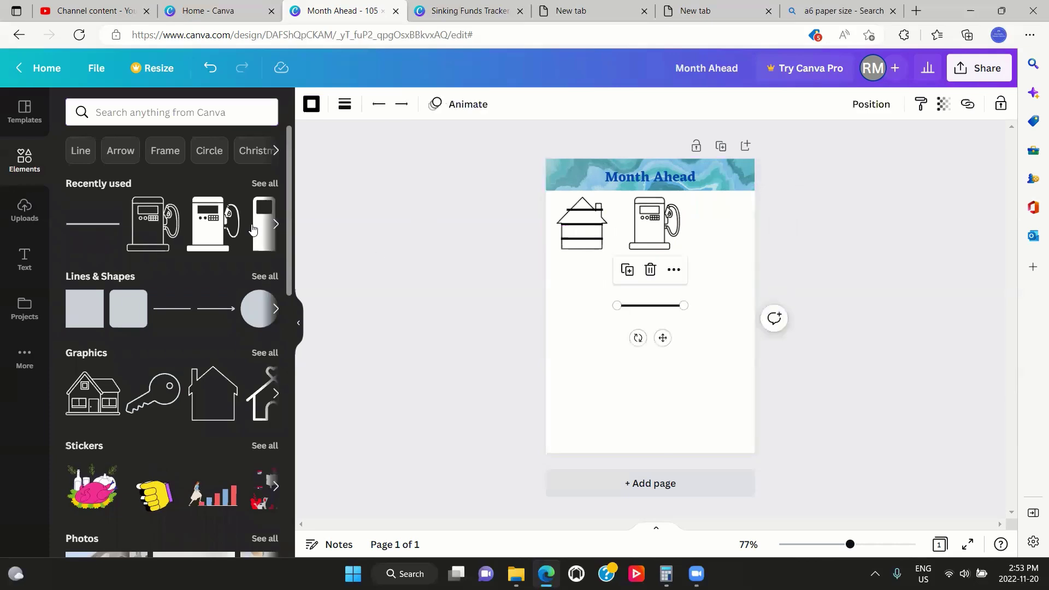
drag(664, 338, 661, 256)
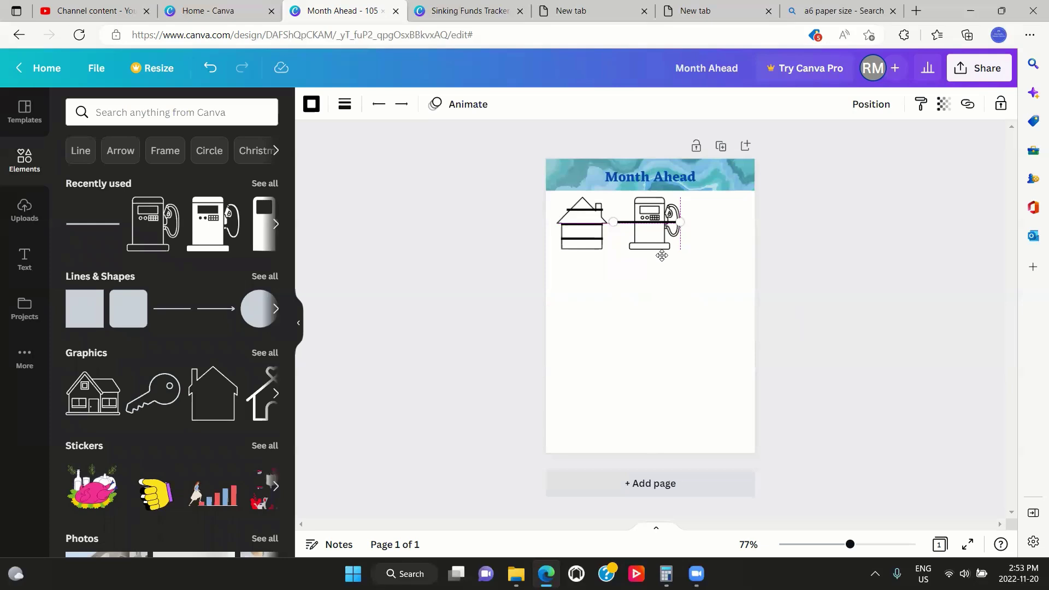
drag(661, 255, 661, 255)
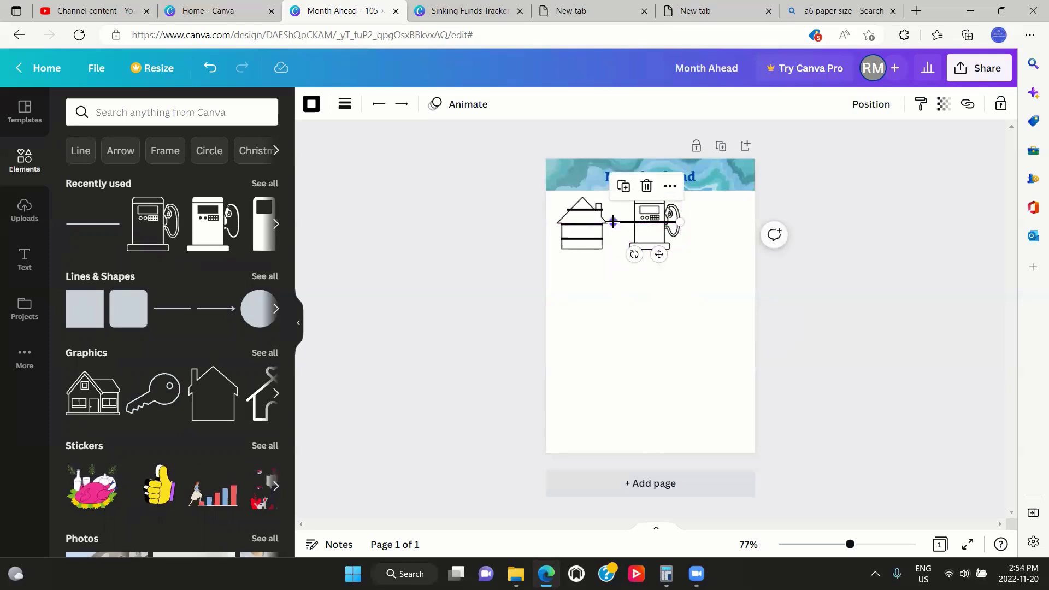
- Shorten the line from both ends so it fits within the body of the fuel pump
drag(614, 221, 637, 225)
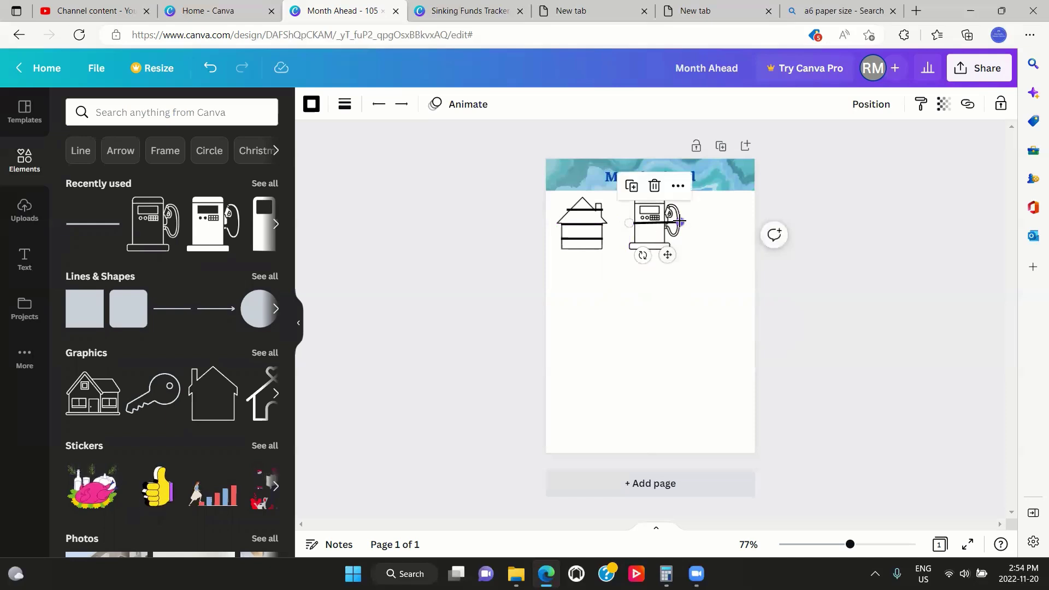
drag(679, 222, 678, 228)
click(701, 230)
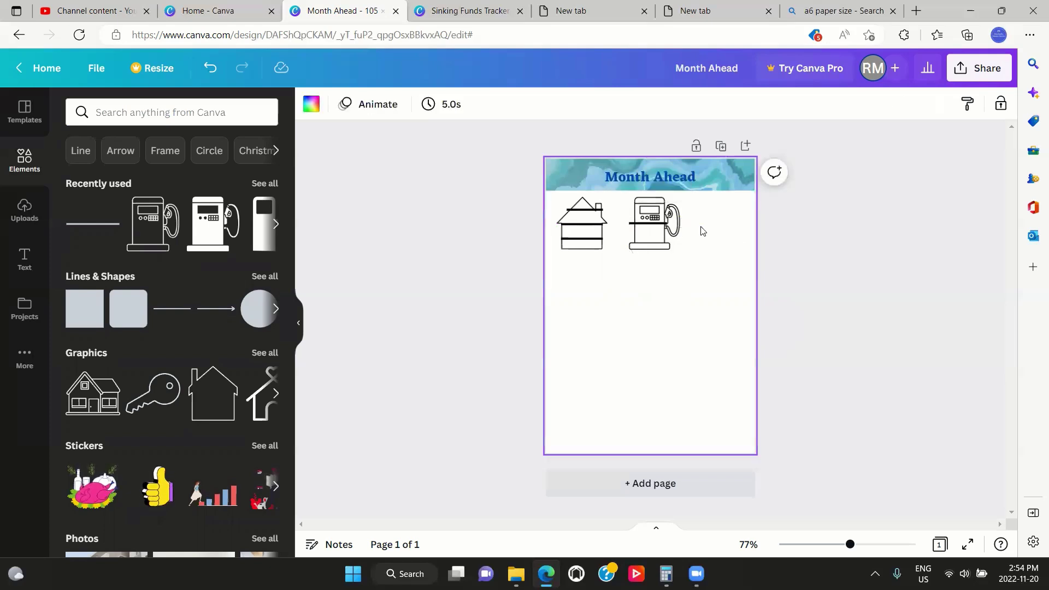
click(630, 223)
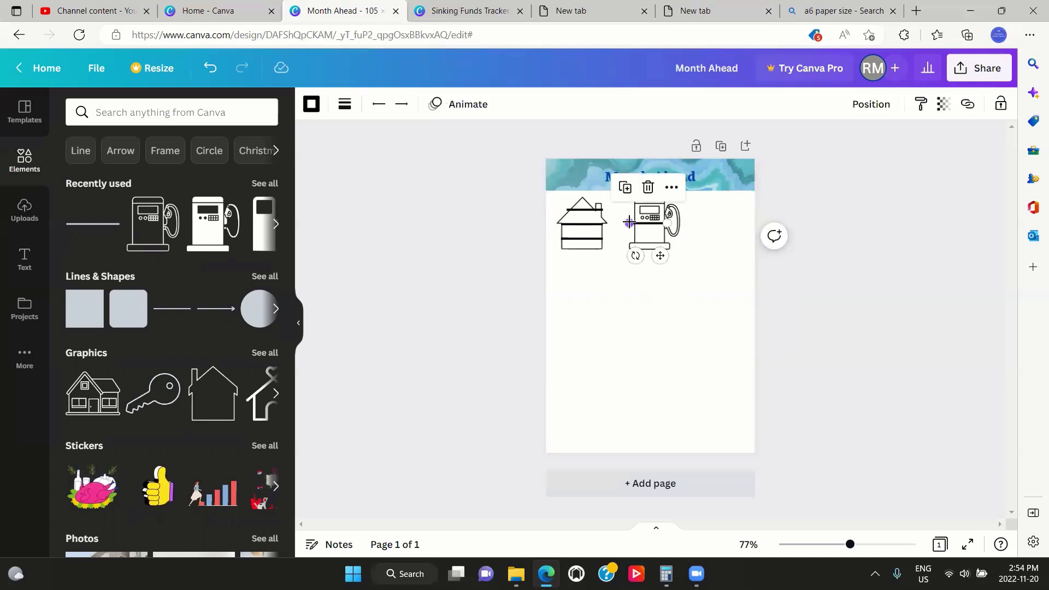
drag(630, 223, 657, 224)
click(692, 247)
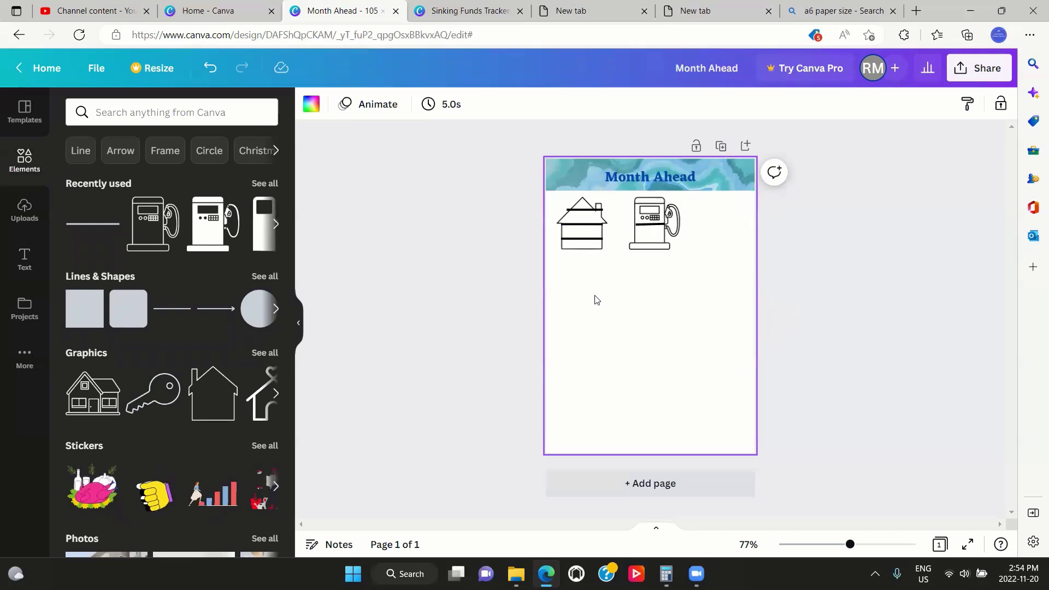
- Search the elements library for "grocery" and add the plain shopping cart graphic
click(145, 113)
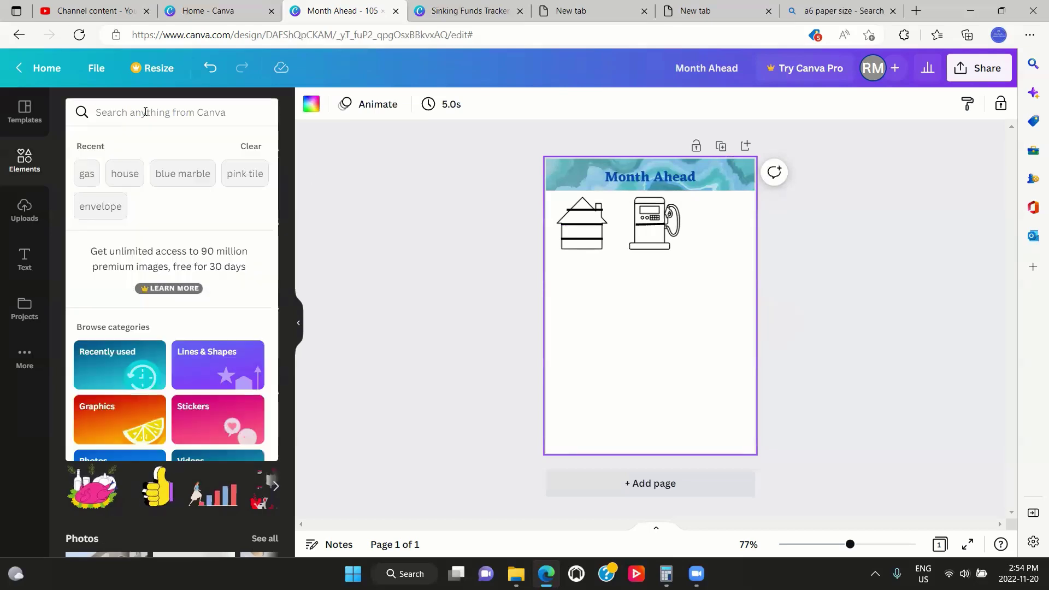
text(groces)
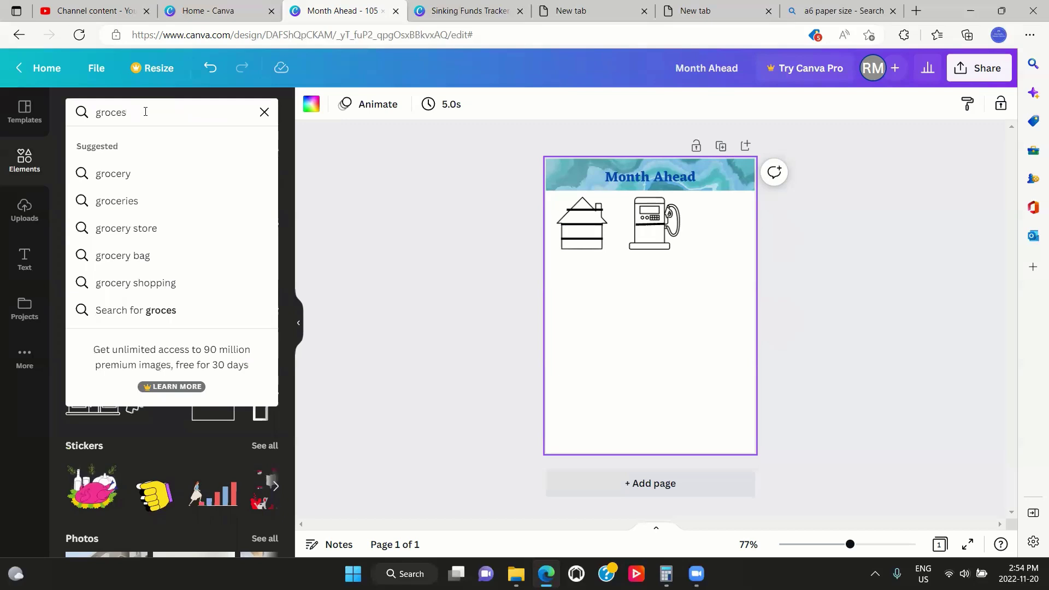
click(129, 174)
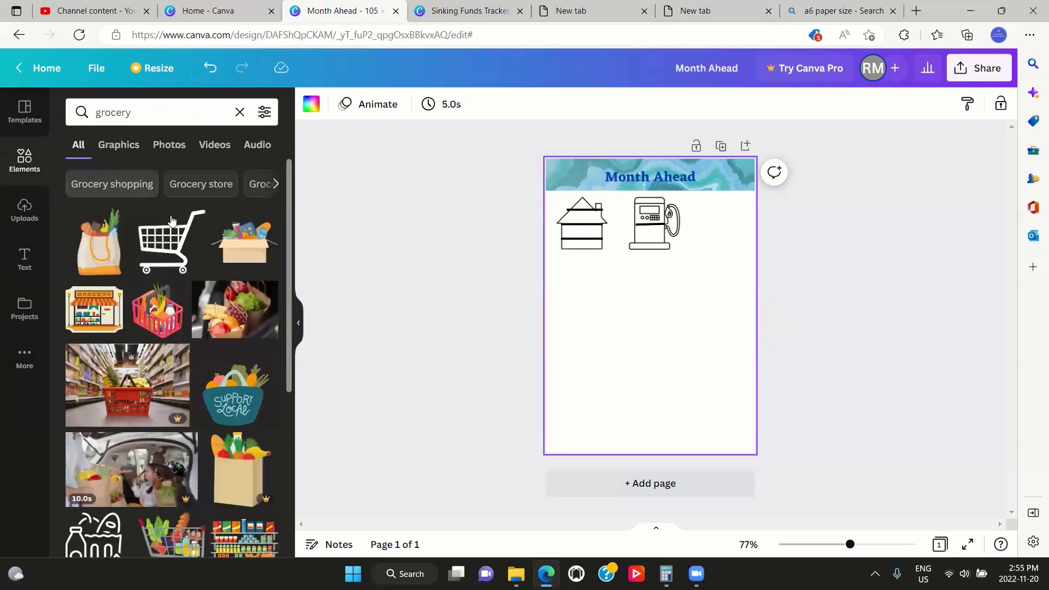
click(170, 220)
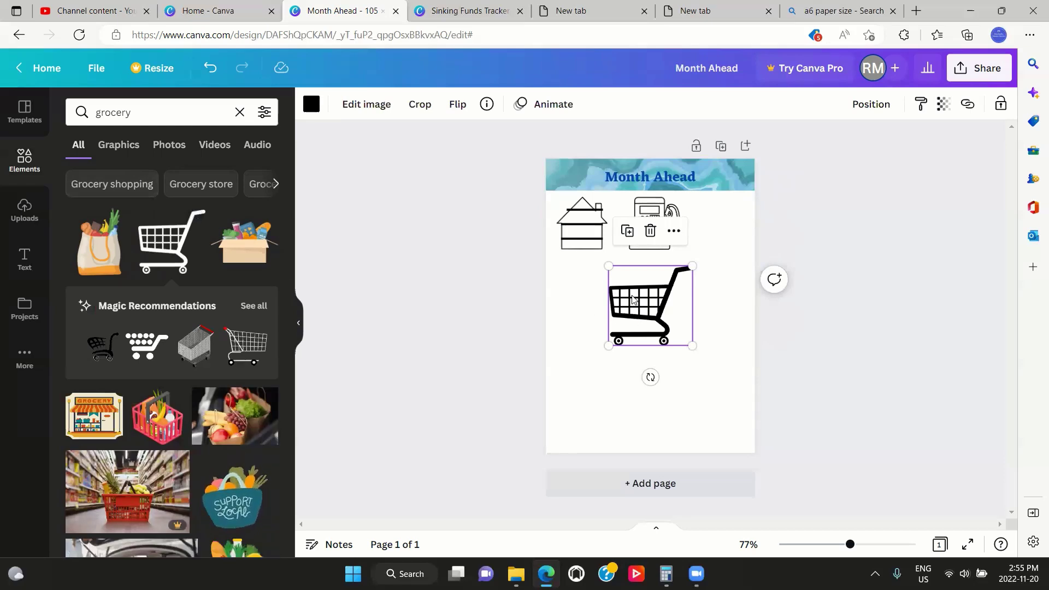
- Shrink the shopping cart and place it beside the fuel pump, sized to match the other icons in the row
drag(692, 346, 716, 236)
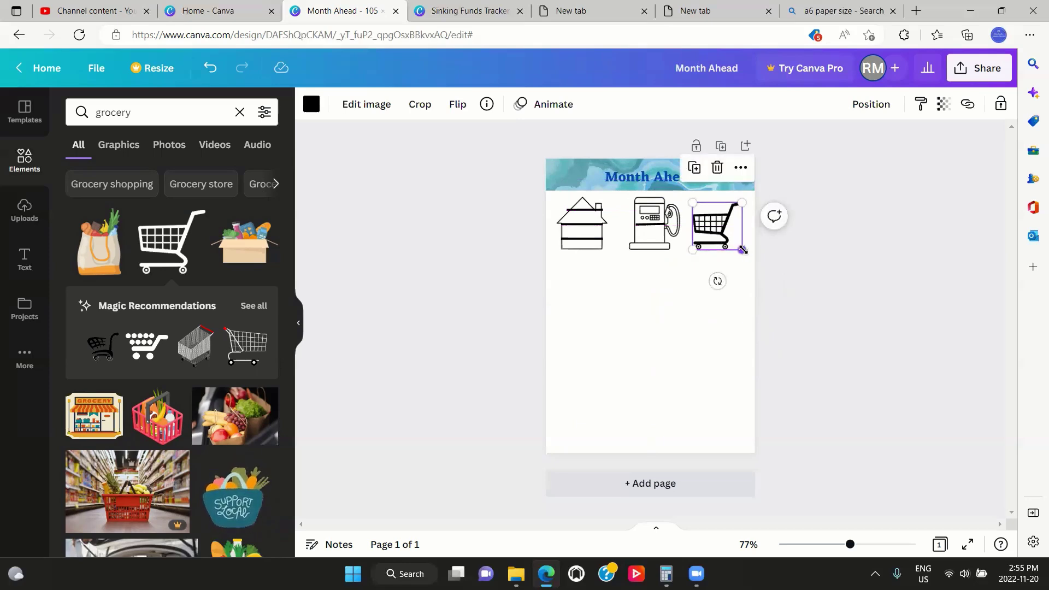
mouse_move(741, 249)
mouse_down()
mouse_move(749, 254)
mouse_move(728, 236)
mouse_up()
click(604, 298)
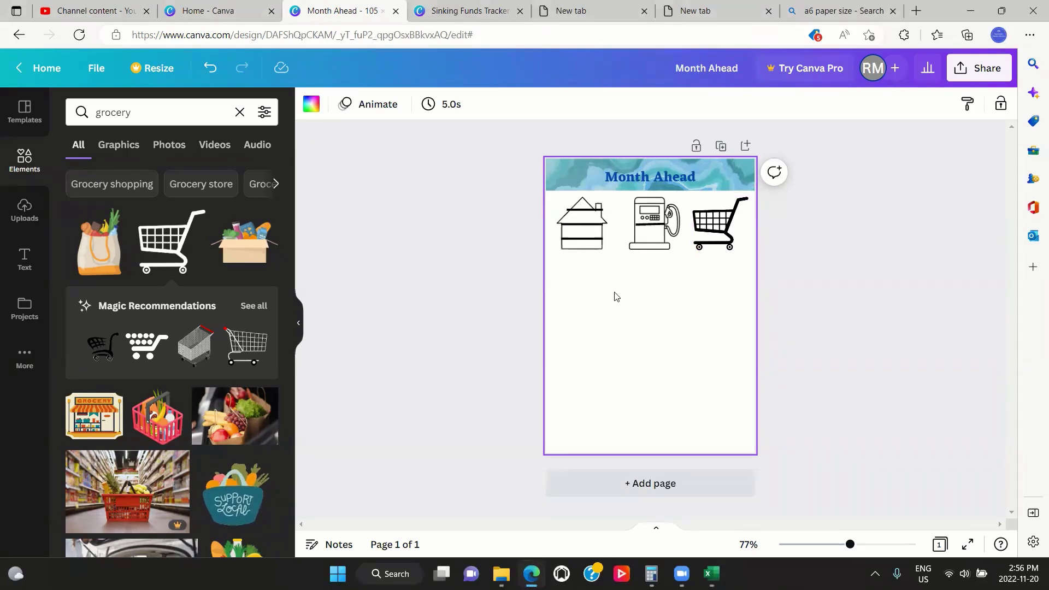
- Search the elements library for "utilities" and add the solid faucet graphic with dollar-sign drops
double_click(152, 109)
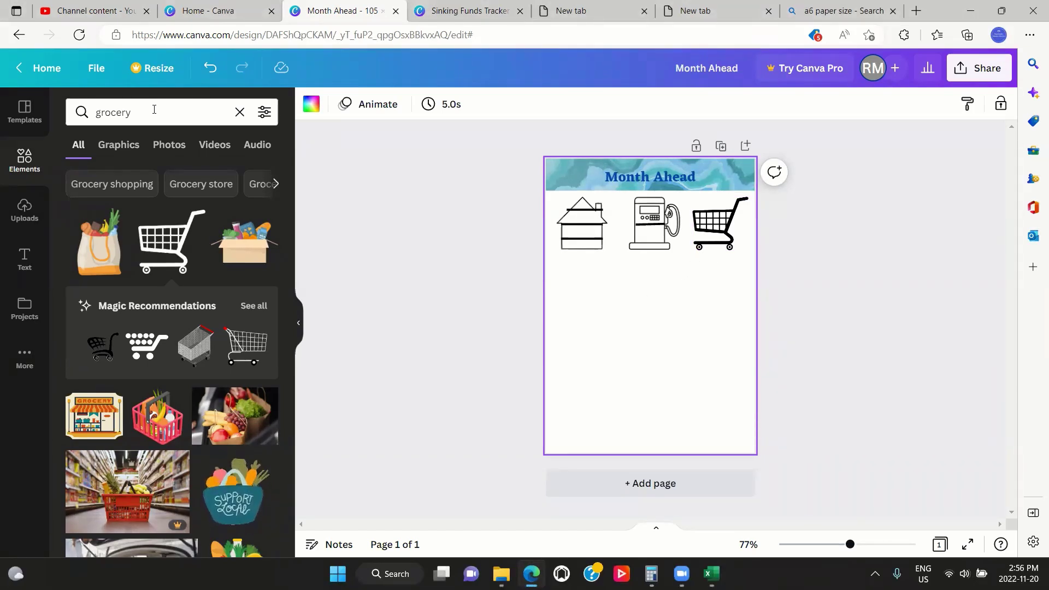
text(ul)
key(BackSpace)
text(ti)
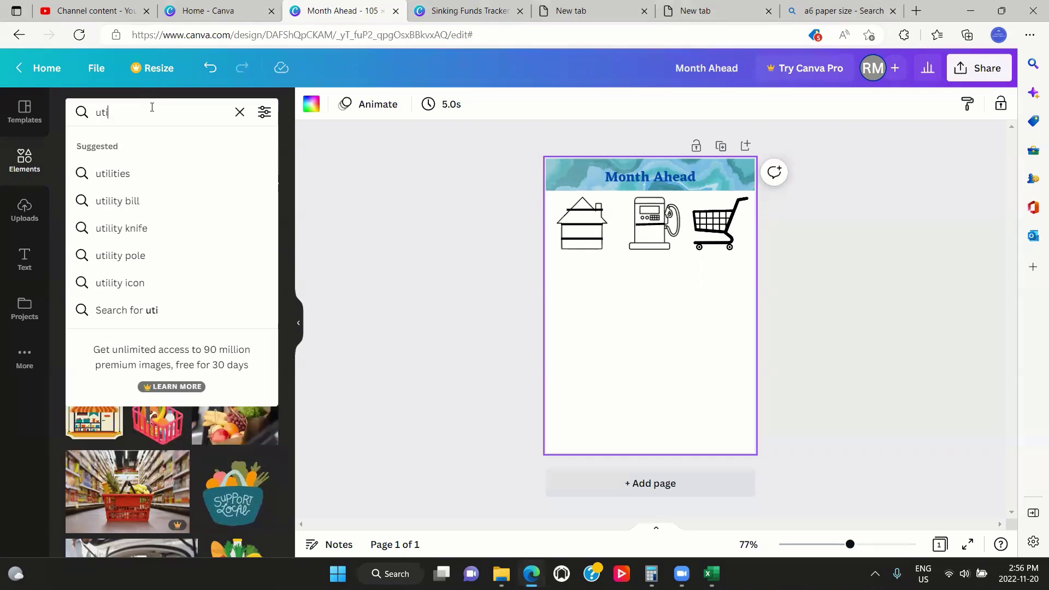
click(146, 183)
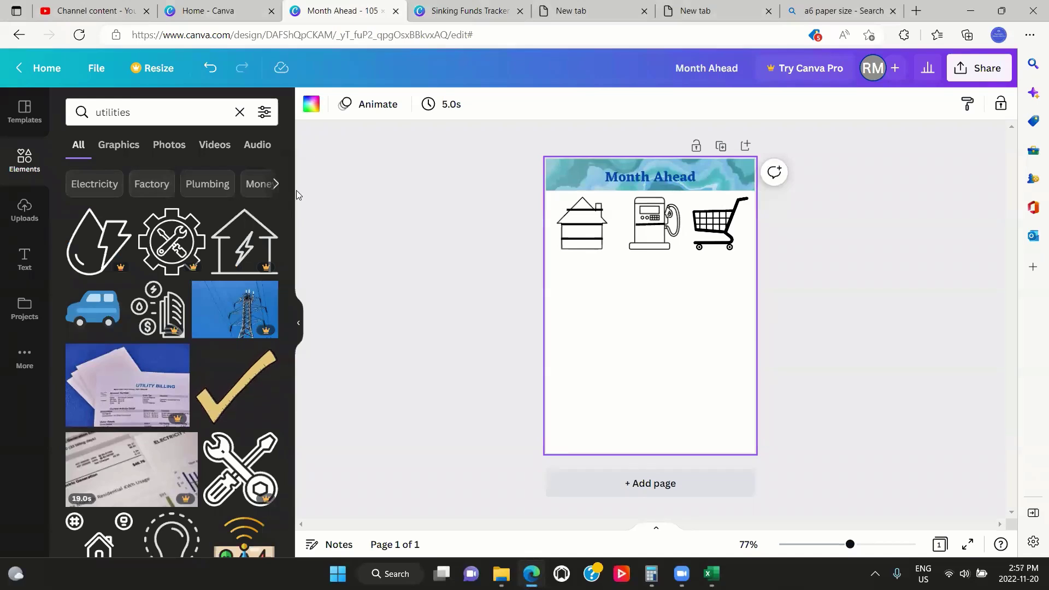
drag(286, 205, 282, 421)
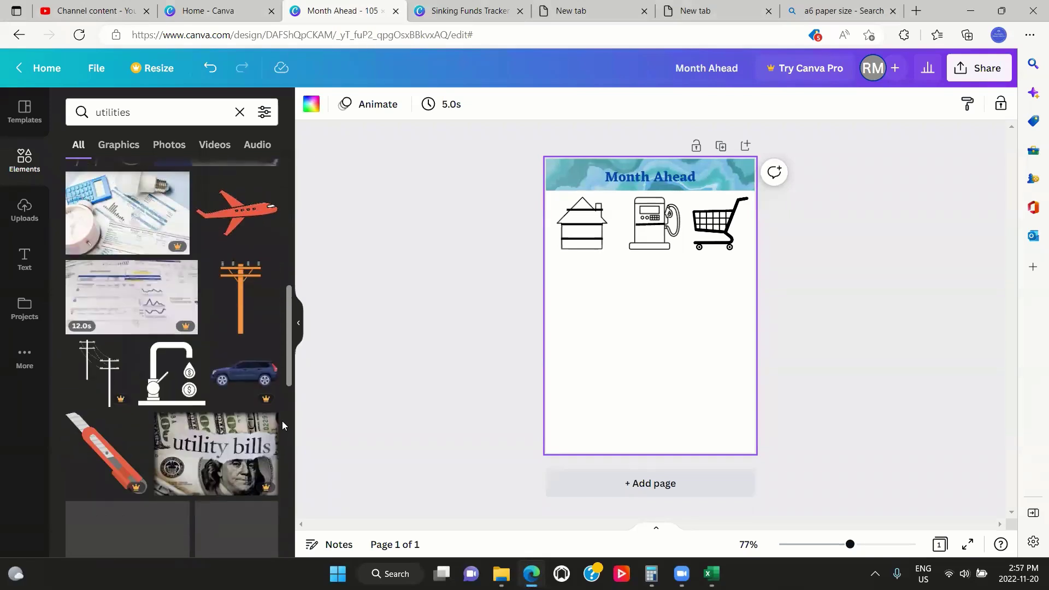
click(152, 389)
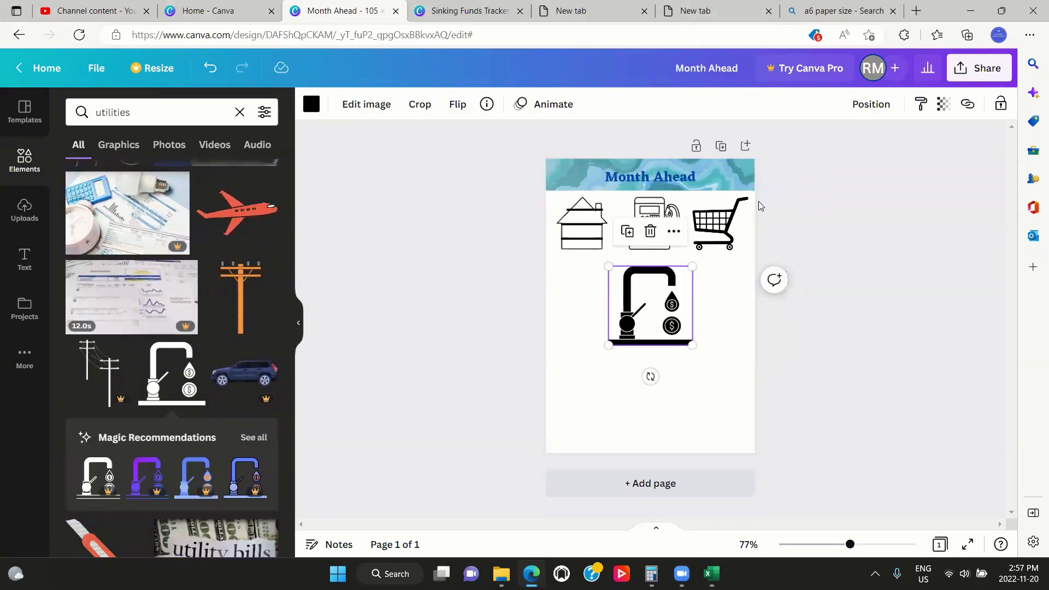
- Delete the solid faucet graphic from the page and browse further through the "utilities" results
click(651, 231)
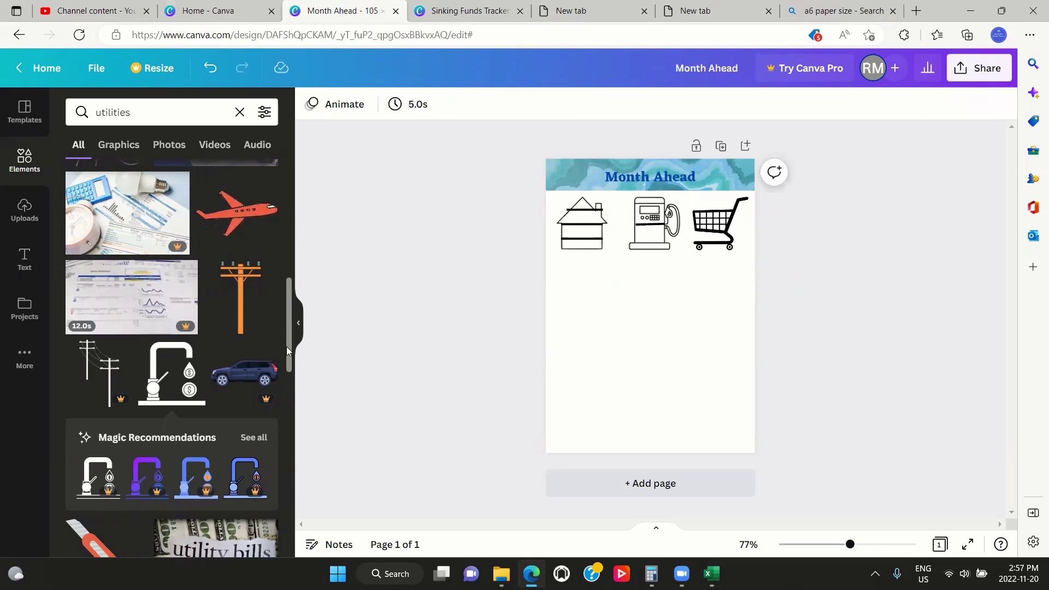
scroll(287, 383, down, 10)
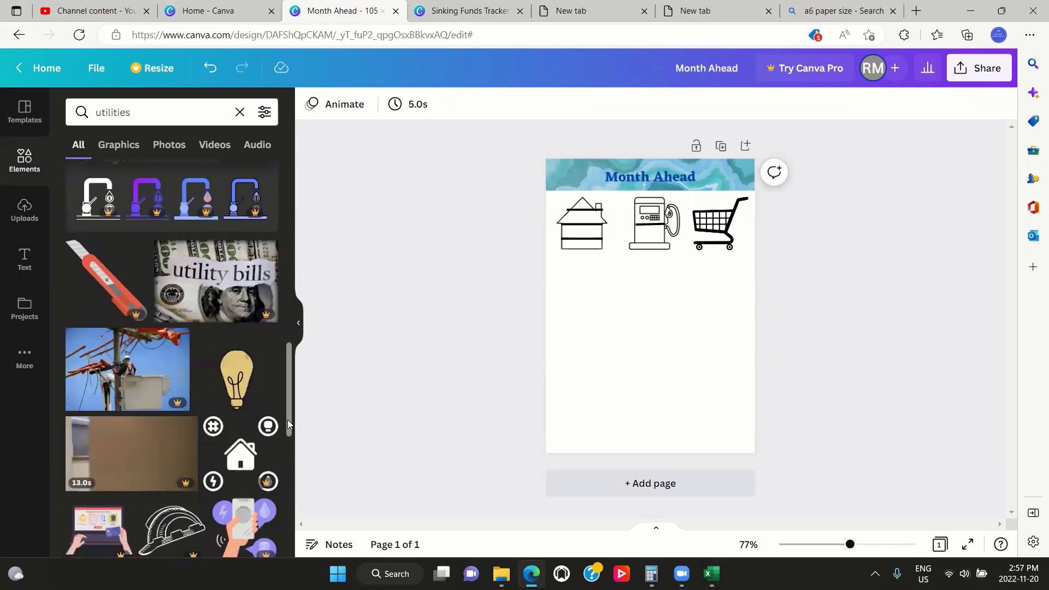
scroll(292, 521, down, 1)
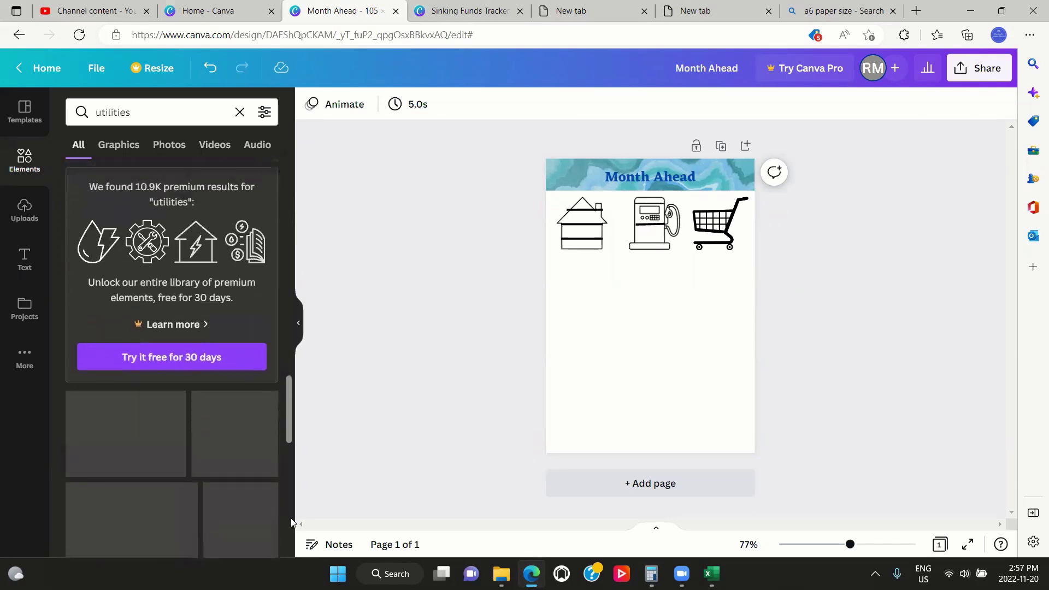
scroll(291, 522, down, 7)
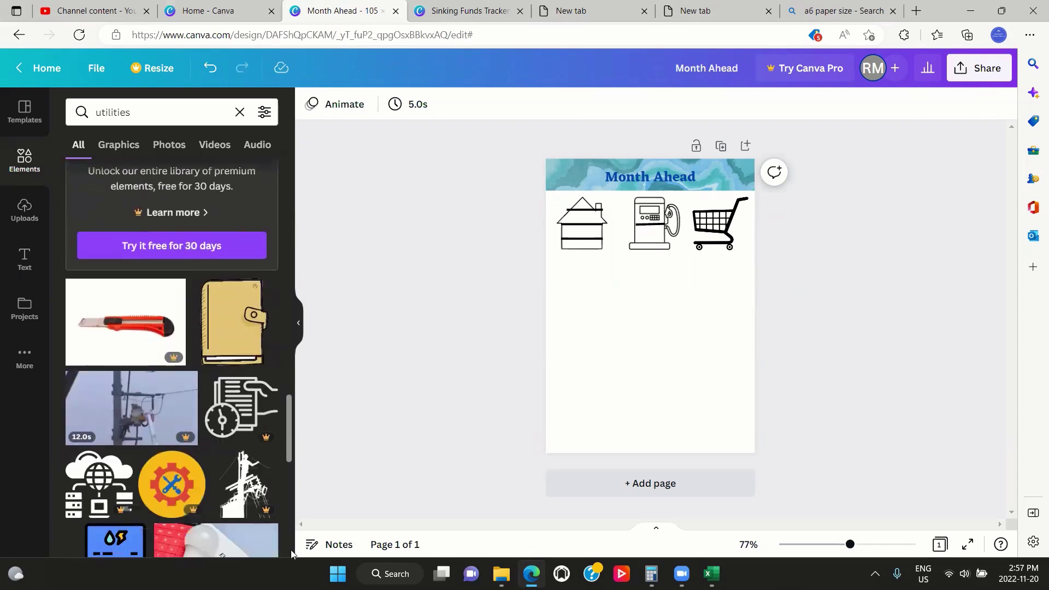
- Search the elements library for "utility bill" and extend the search to "utility bills"
click(163, 112)
key(BackSpace)
key(BackSpace)
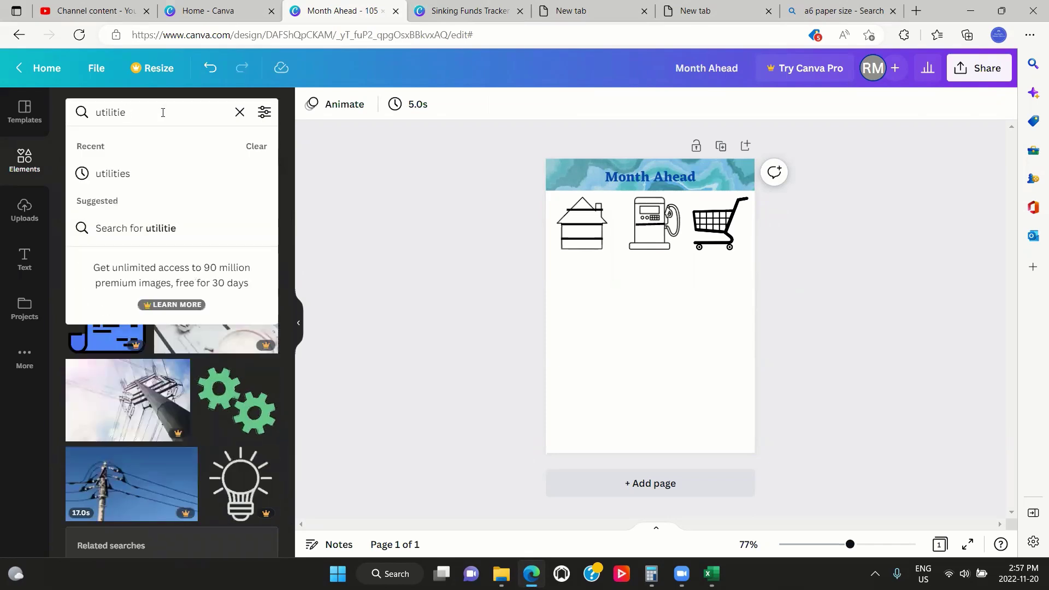
text(y bill)
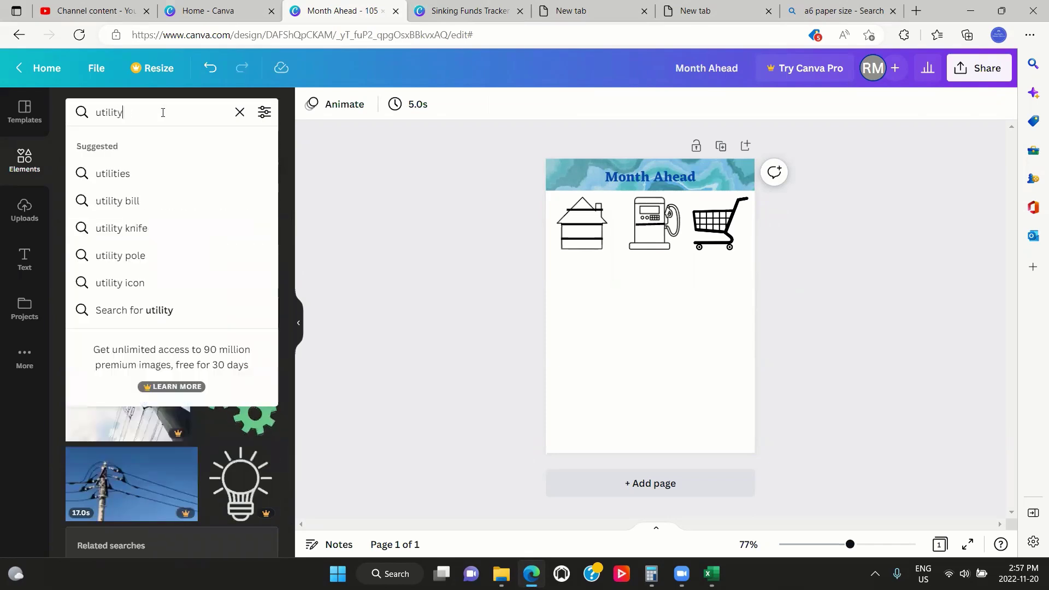
click(123, 202)
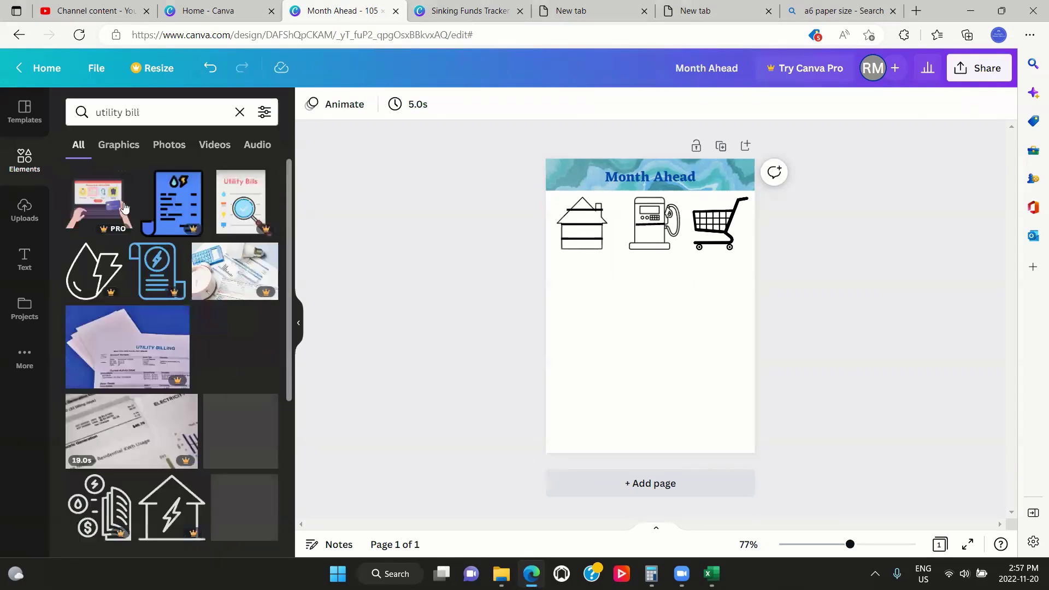
click(150, 112)
text(s)
key(Return)
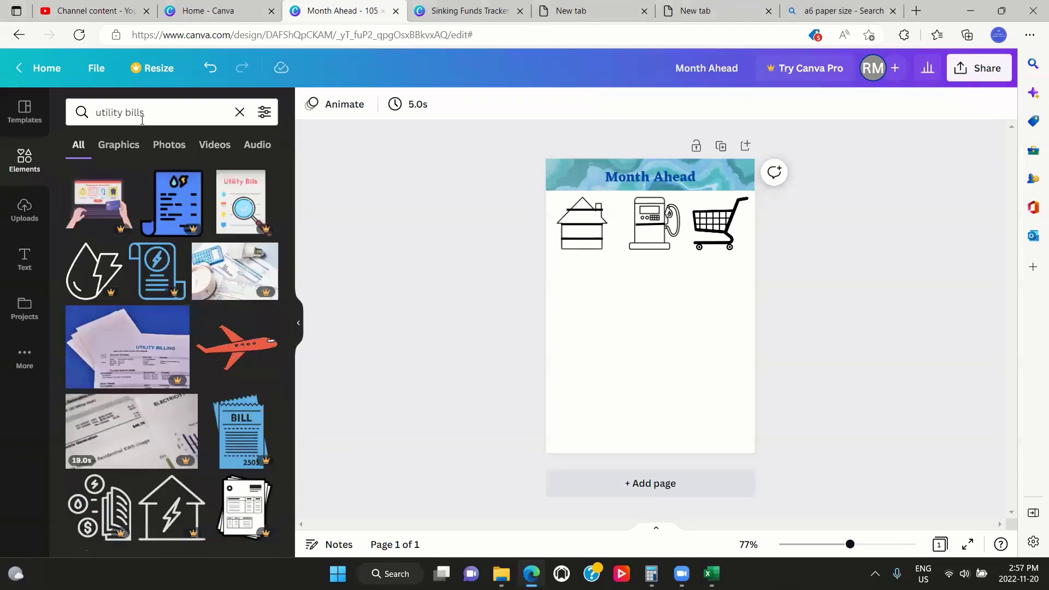
- Try the solid faucet graphic from the "utility bills" results and remove it from the page
drag(290, 195, 287, 365)
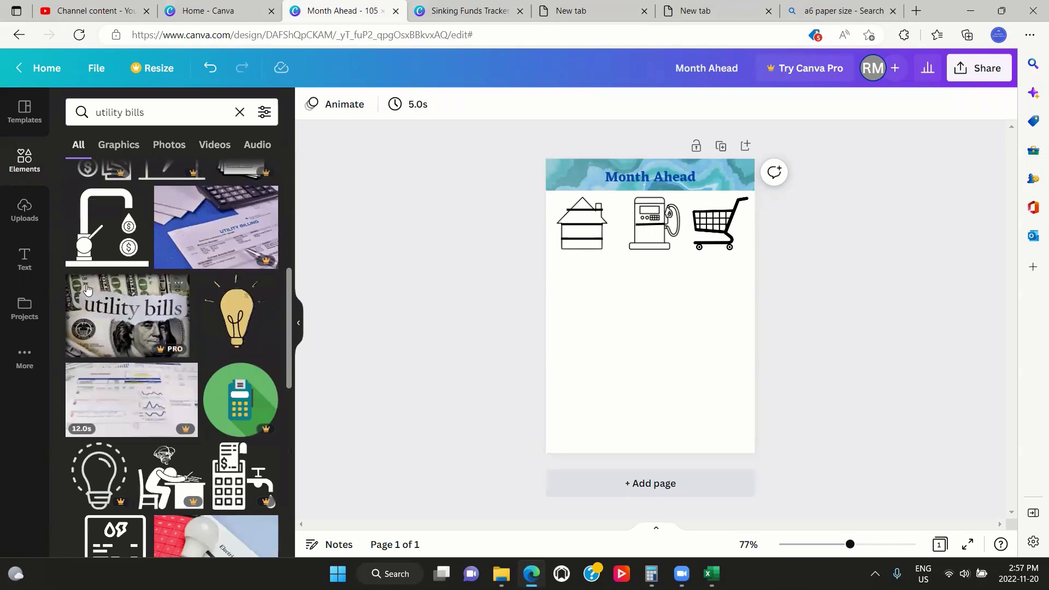
click(83, 240)
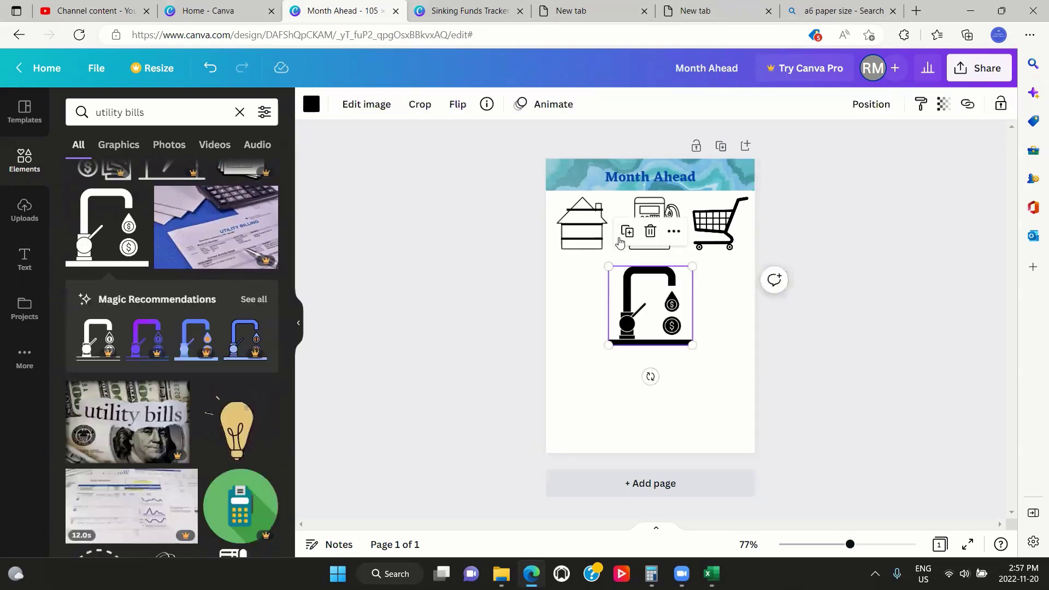
click(650, 232)
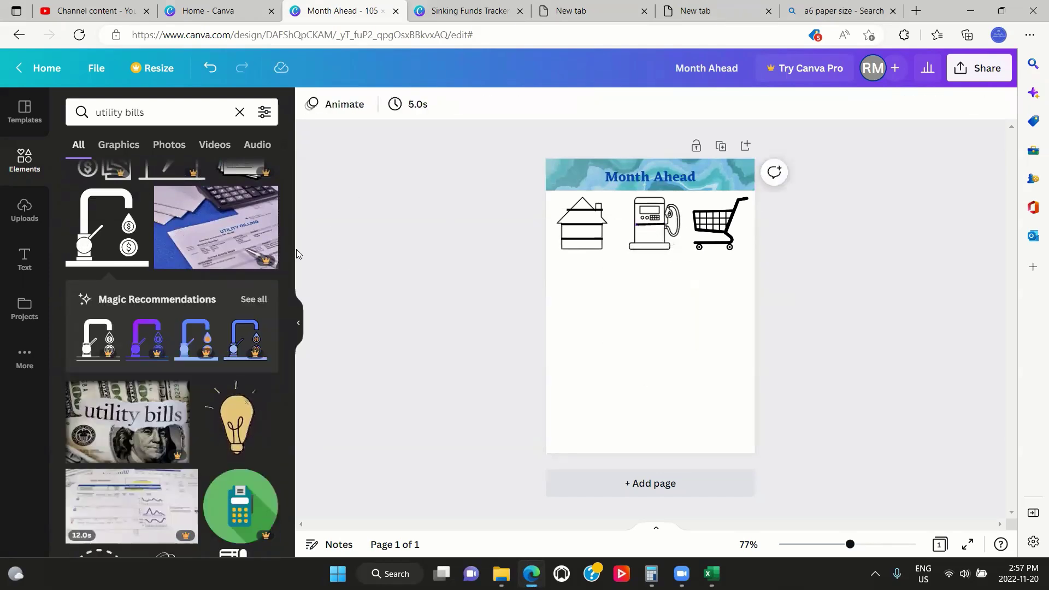
- Add the outlined faucet graphic with dollar-sign drops, shrink it to match the other icons and place it below the house
scroll(289, 291, down, 5)
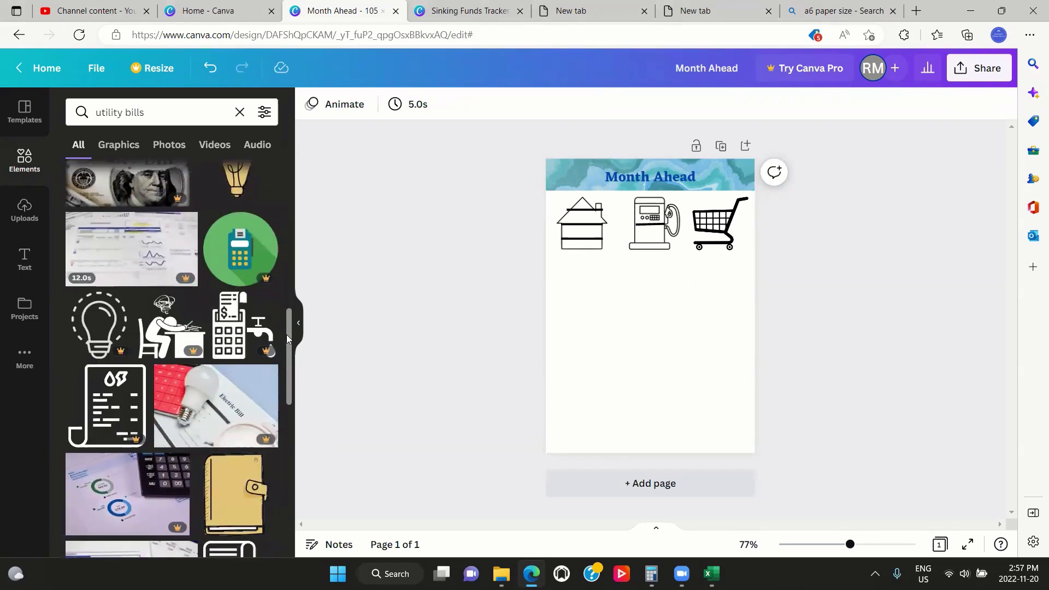
scroll(286, 344, down, 4)
drag(289, 389, 293, 411)
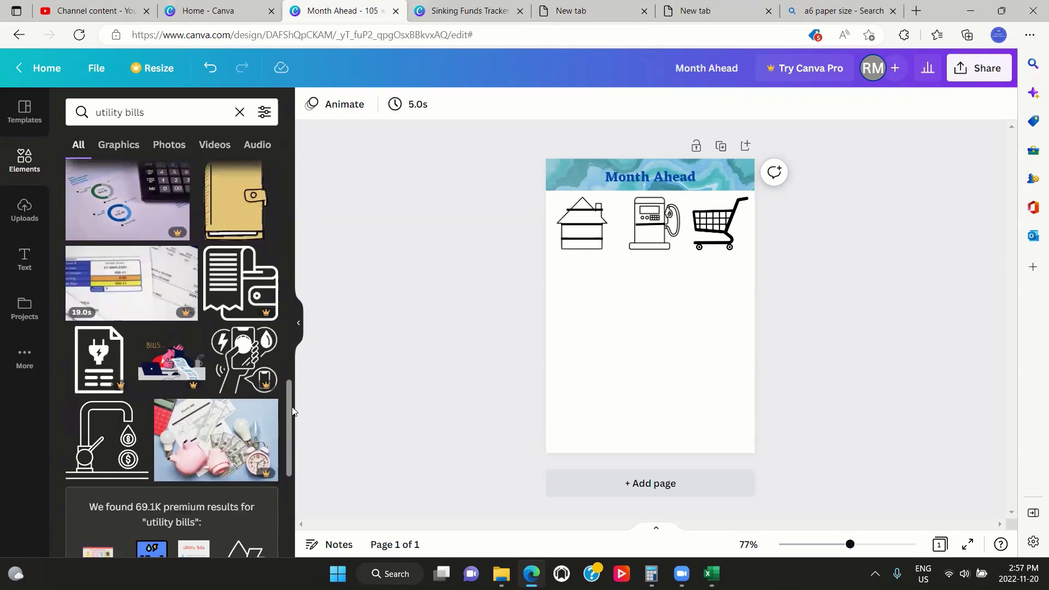
click(86, 459)
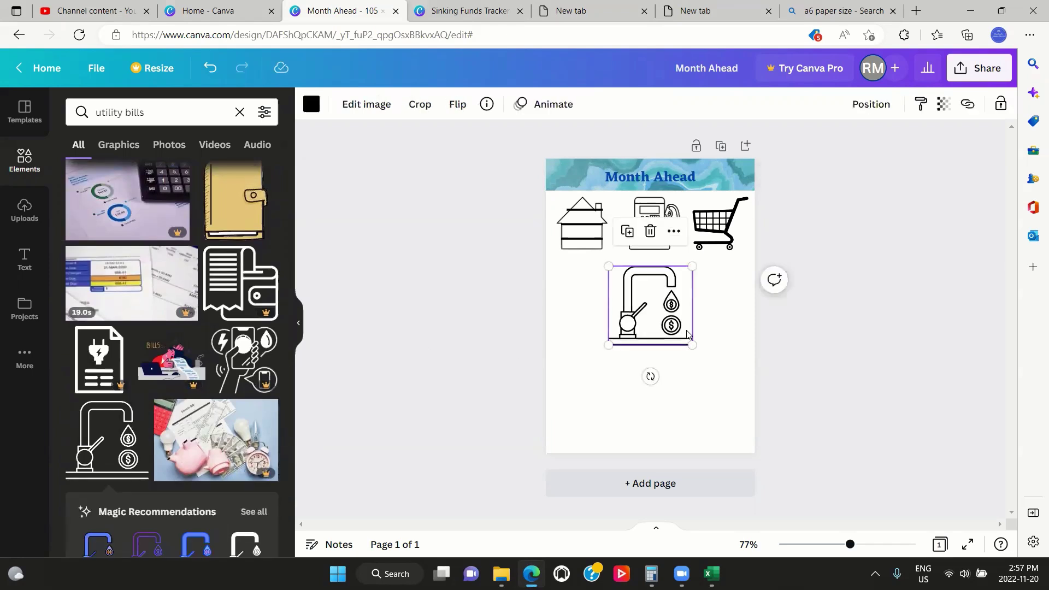
drag(692, 345, 584, 286)
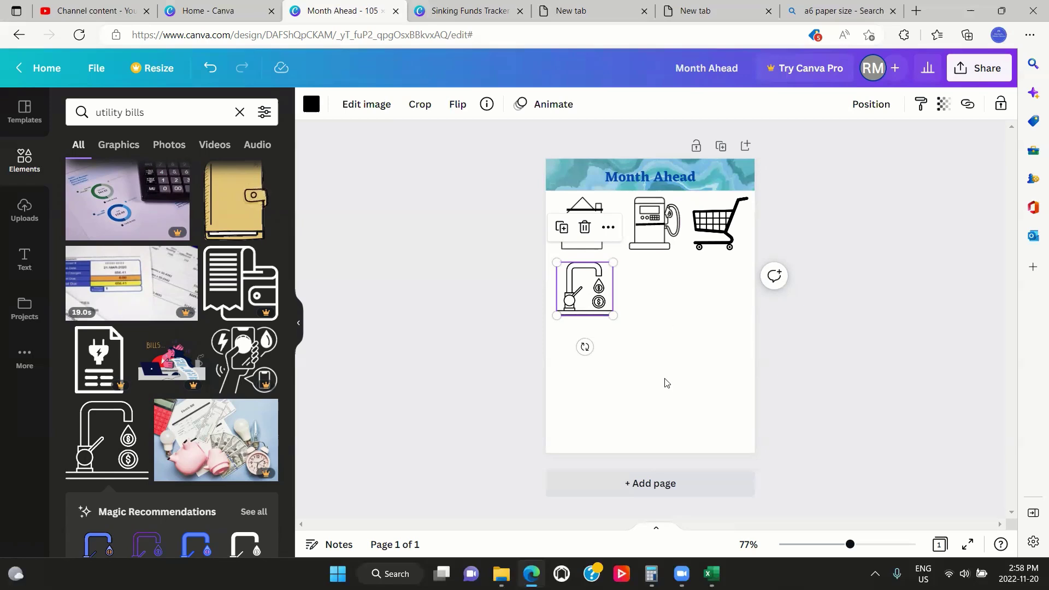
- Search the elements library for "property taxes", add the outlined TAX form with coins, and place it icon-sized beside the faucet
triple_click(152, 112)
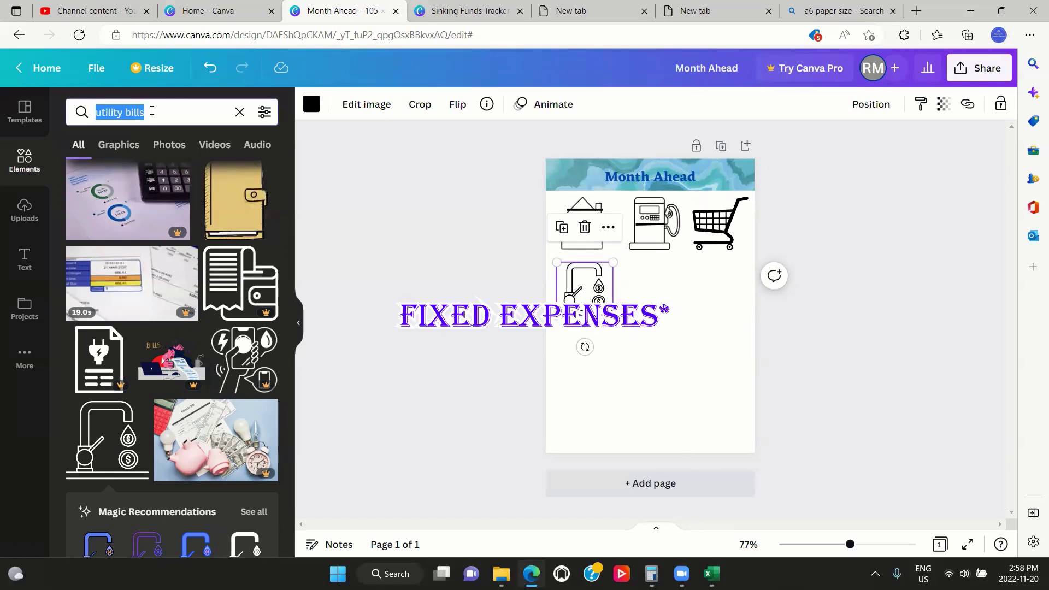
text(property taxes)
key(Return)
drag(288, 181, 290, 511)
click(156, 424)
drag(606, 347, 653, 296)
- Search the elements library for "insurance", try one of the graphics and delete it
triple_click(164, 112)
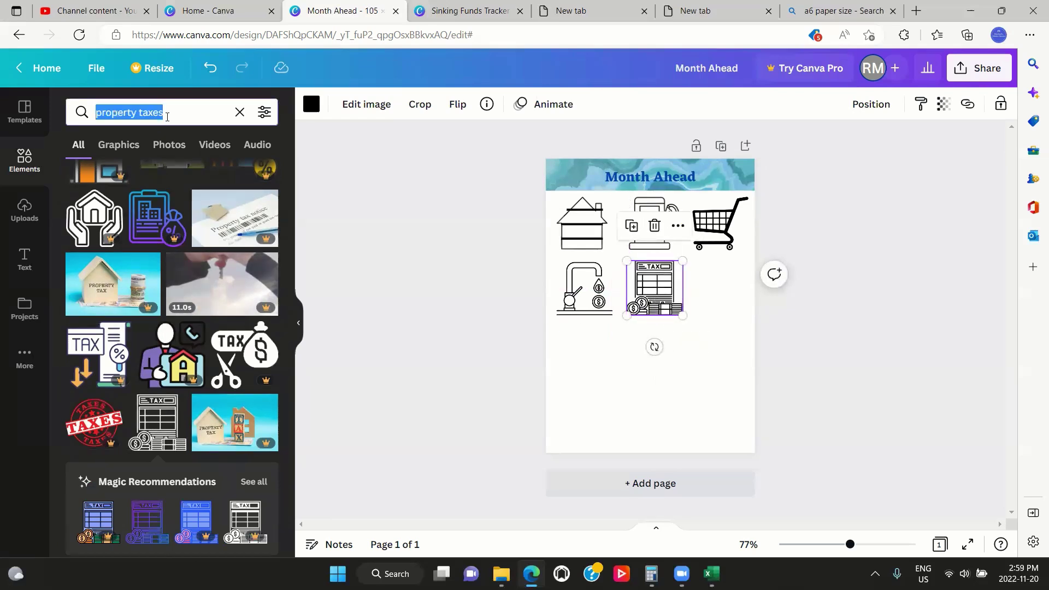
text(insurance)
click(151, 174)
click(167, 236)
key(Delete)
- Add the outlined hands-and-heart graphic with a cross and fit it below the shopping cart, sized like the other icons
click(164, 421)
drag(679, 303, 696, 316)
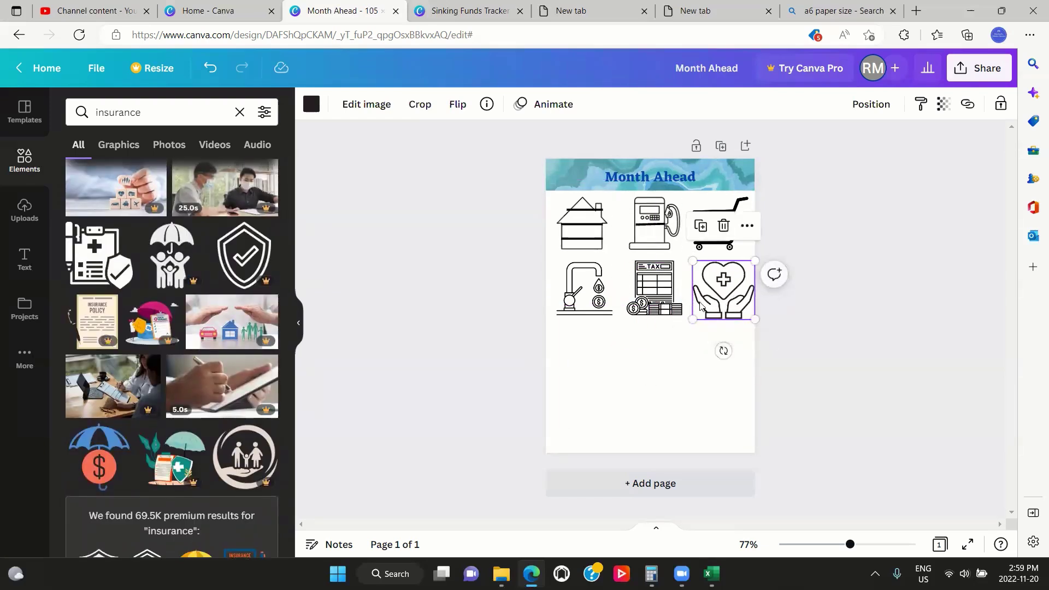
drag(756, 331, 748, 316)
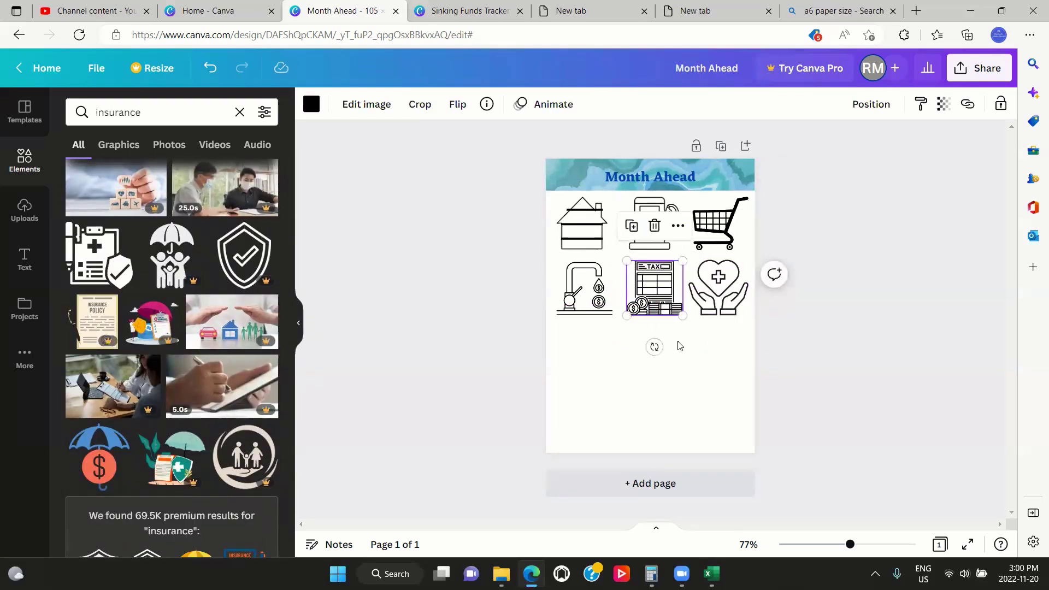
click(679, 344)
- Search the elements library for a phone bill graphic and shorten the search to "phone"
triple_click(164, 112)
text(phone bi)
click(202, 180)
drag(287, 219, 118, 112)
key(BackSpace)
key(BackSpace)
key(BackSpace)
key(BackSpace)
key(BackSpace)
key(Return)
- Try and delete one phone graphic, and add the outlined handset instead, shrunk and placed below the faucet
click(98, 240)
key(Delete)
click(248, 355)
drag(653, 314, 601, 367)
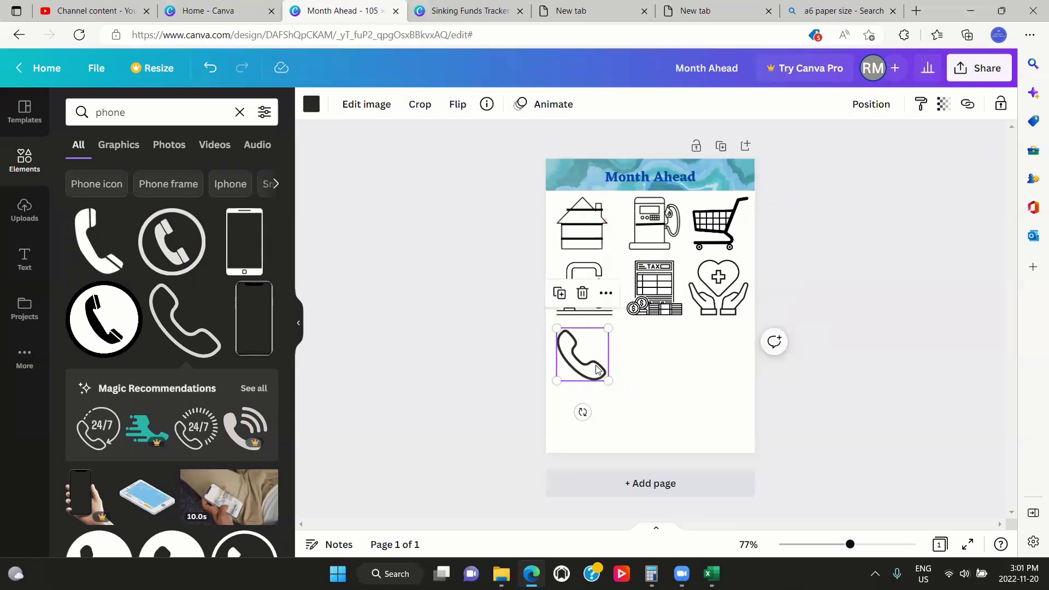
click(656, 415)
- Search the elements library for "internet", add the outlined globe graphic, and place it icon-sized below the TAX form
click(115, 112)
text(internet)
key(Return)
click(163, 220)
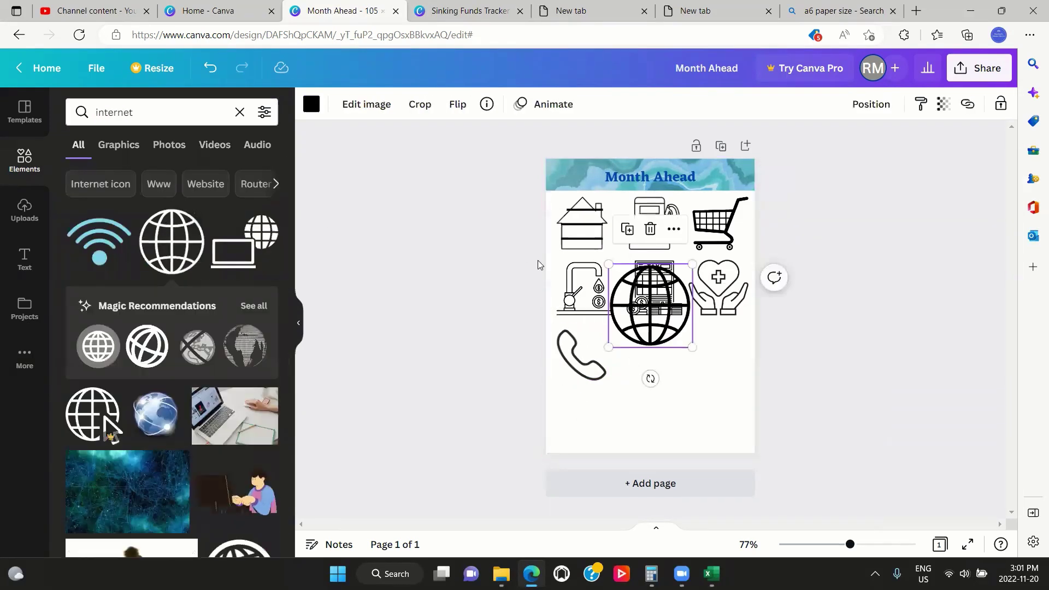
click(480, 276)
drag(691, 345, 686, 381)
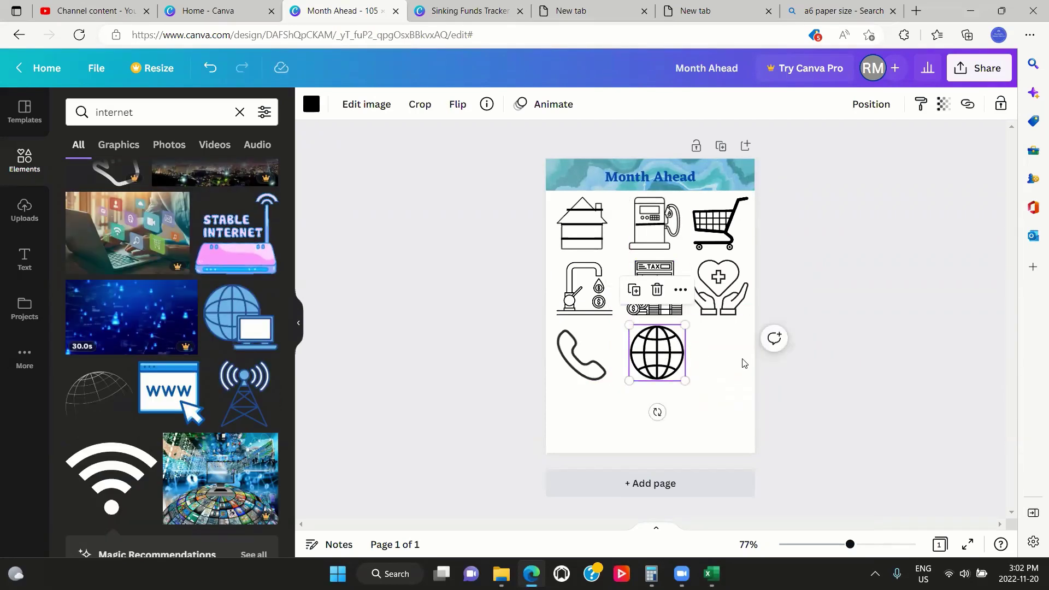
- Search the elements library for "debt", add the LOAN document with card graphic, and place it icon-sized beside the globe
click(193, 112)
text(debt)
scroll(275, 236, down, 15)
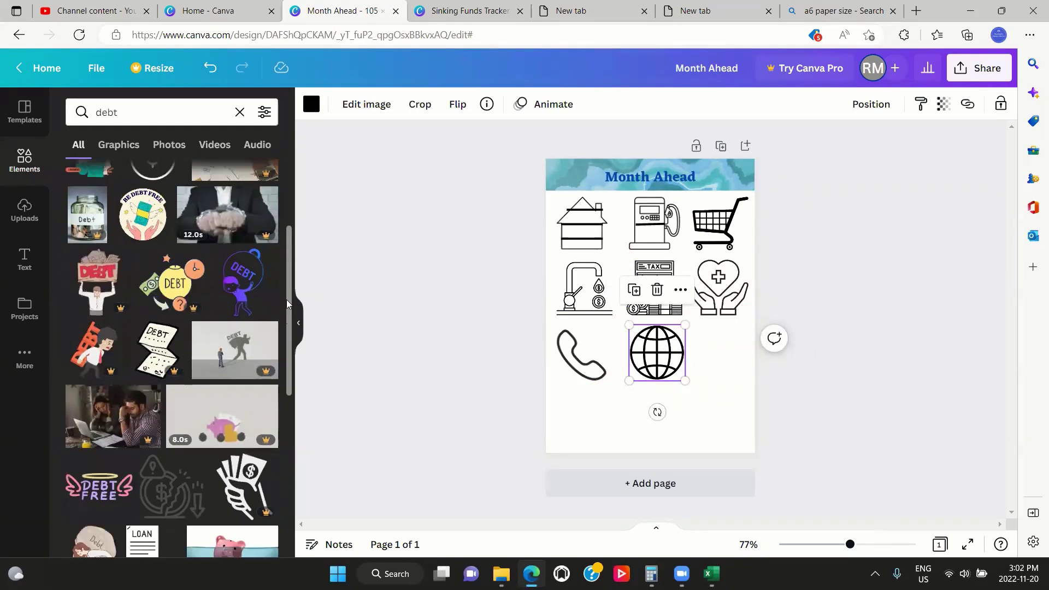
drag(288, 382, 289, 524)
drag(90, 358, 696, 352)
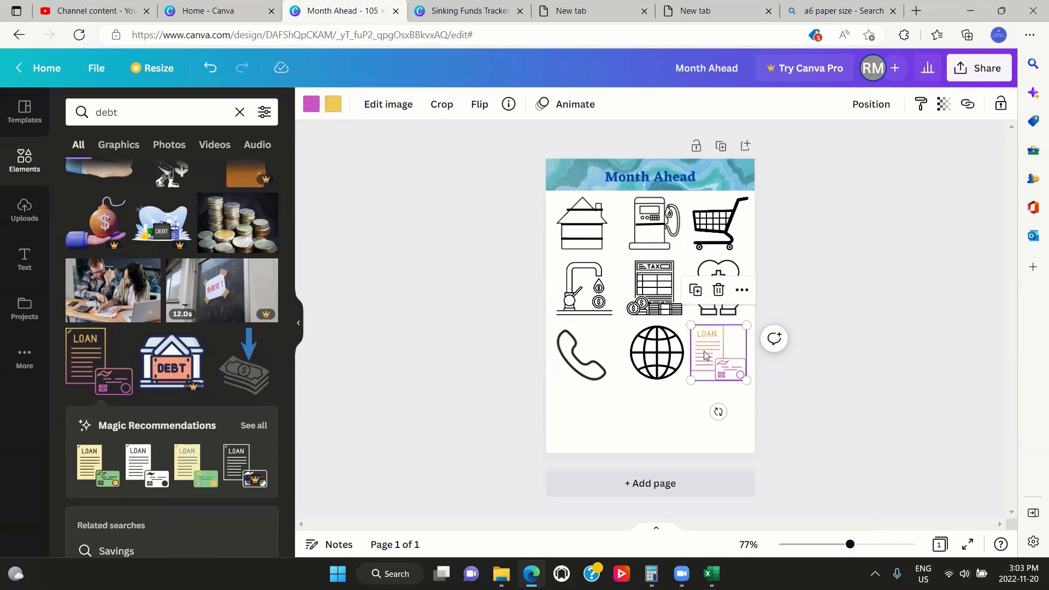
- Recolour both the pink and the yellow parts of the LOAN graphic to the dark grey document colour
click(311, 106)
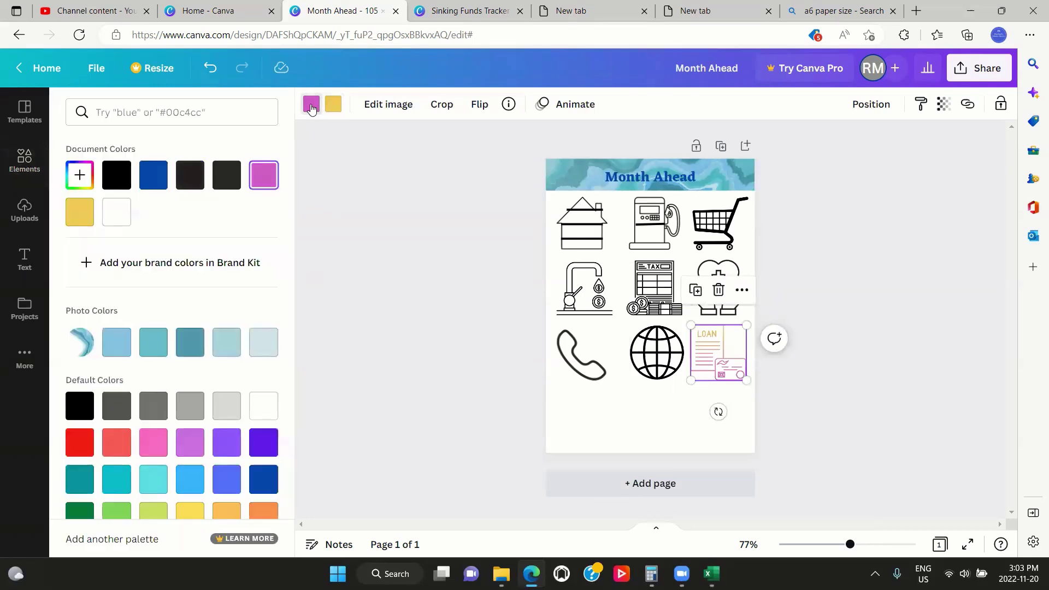
click(222, 180)
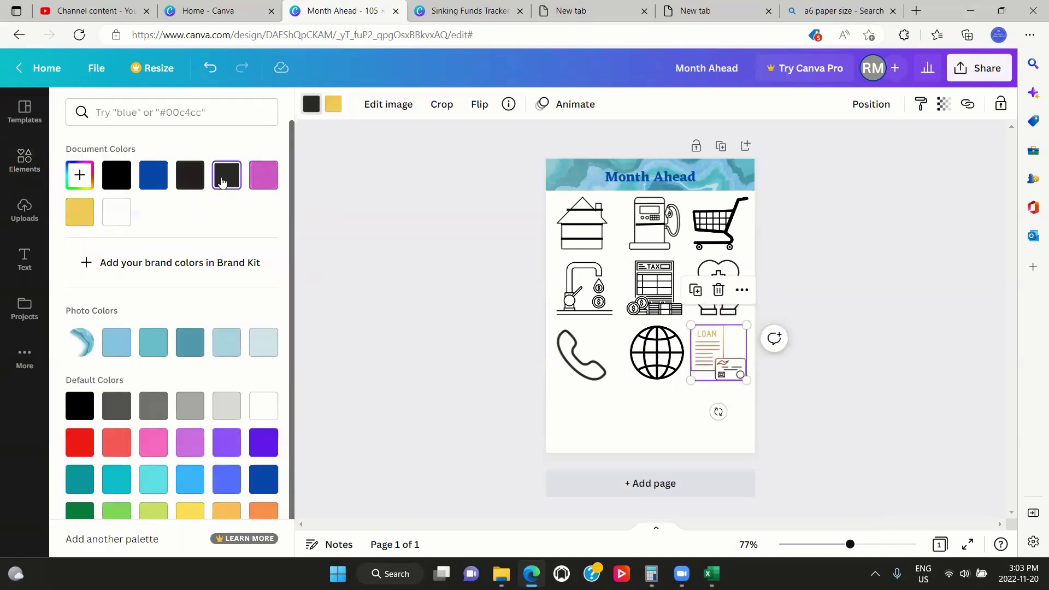
click(333, 105)
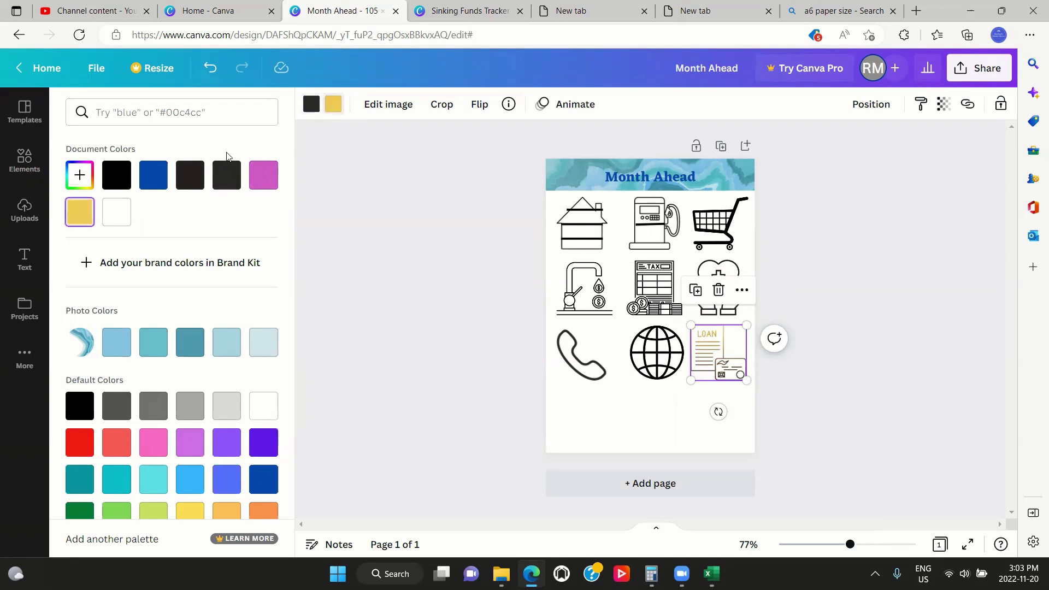
click(227, 180)
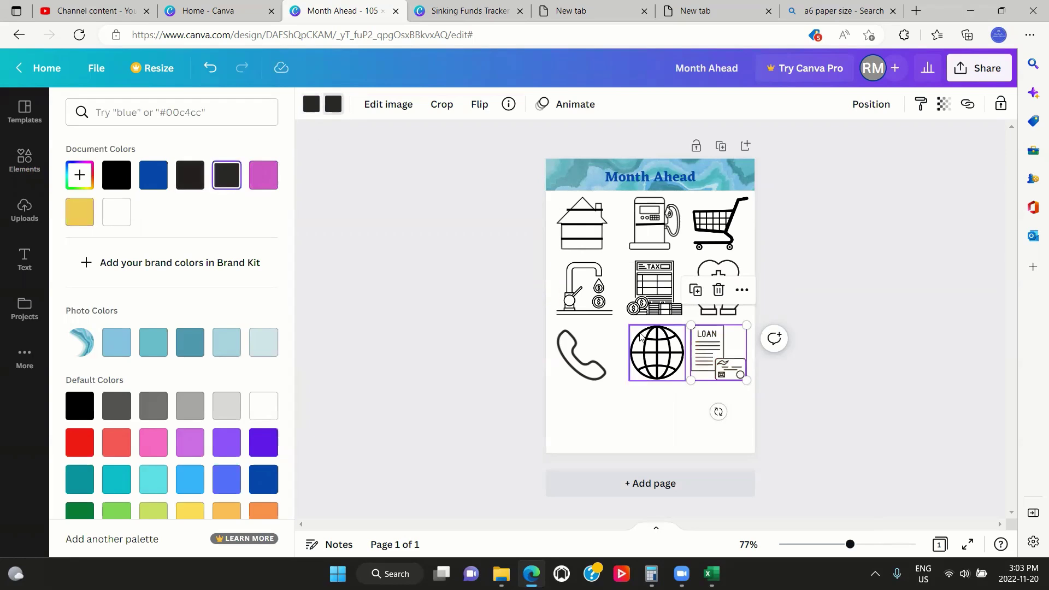
click(660, 424)
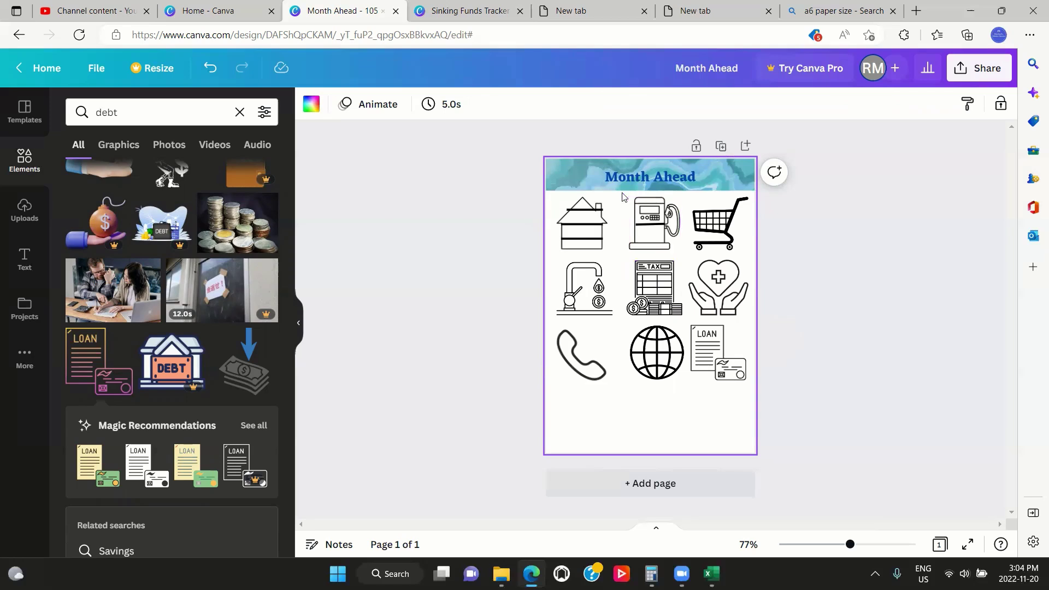
- Select all nine category icons together with the divider lines on the house and fuel pump, and group them
click(581, 220)
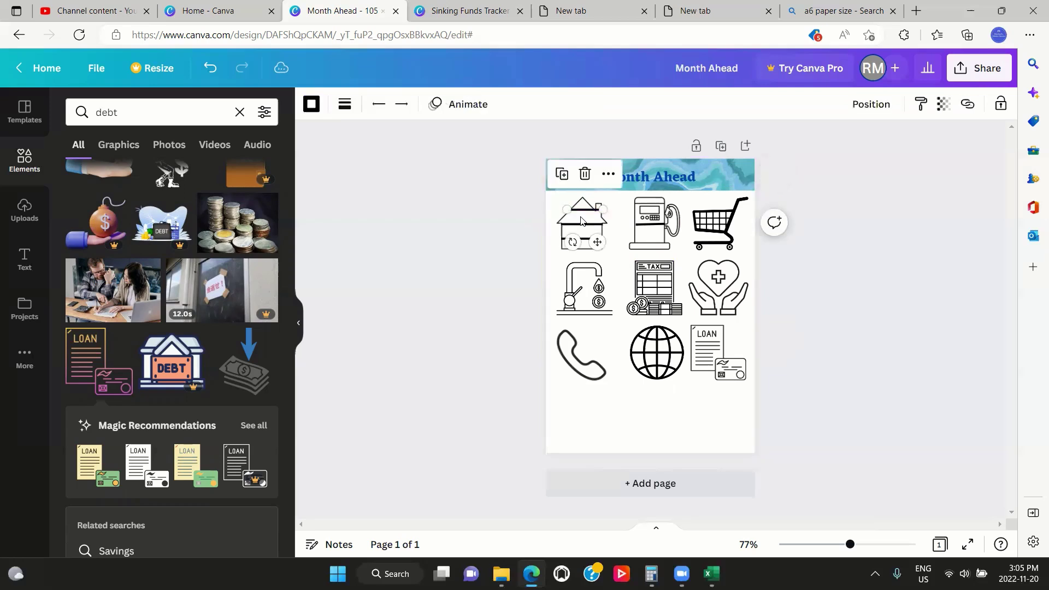
click(581, 220)
click(582, 224)
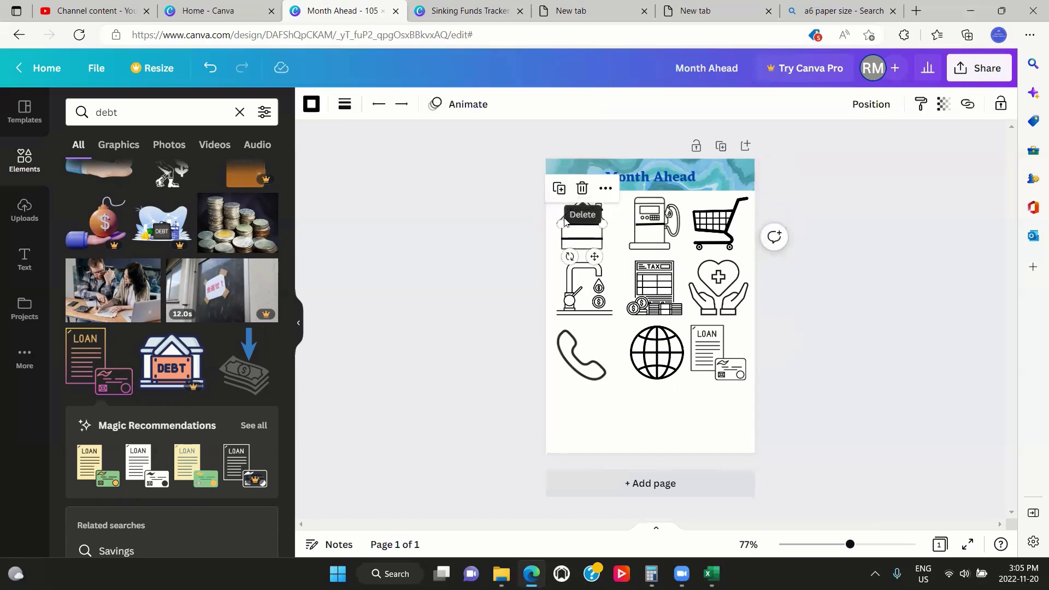
shift+click(603, 216)
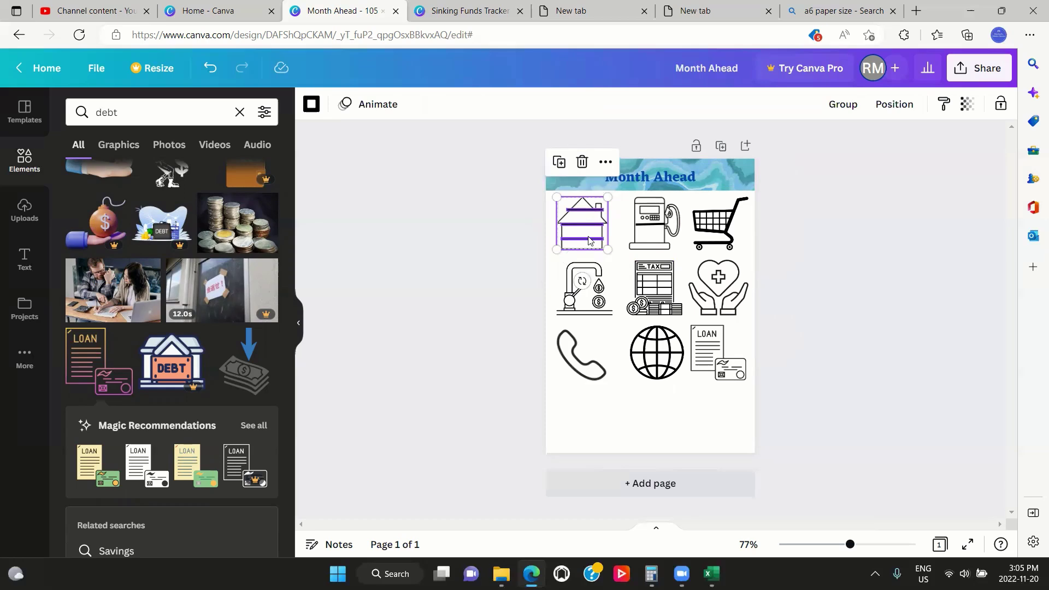
shift+click(657, 237)
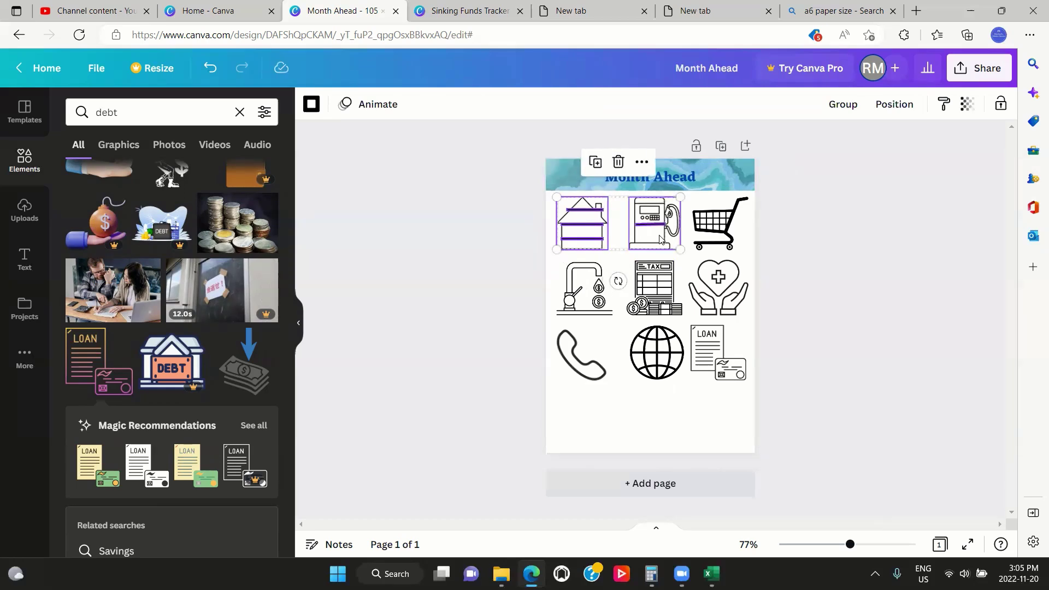
shift+click(720, 227)
shift+click(721, 280)
shift+click(675, 288)
shift+click(595, 289)
shift+click(586, 351)
shift+click(639, 355)
shift+click(702, 361)
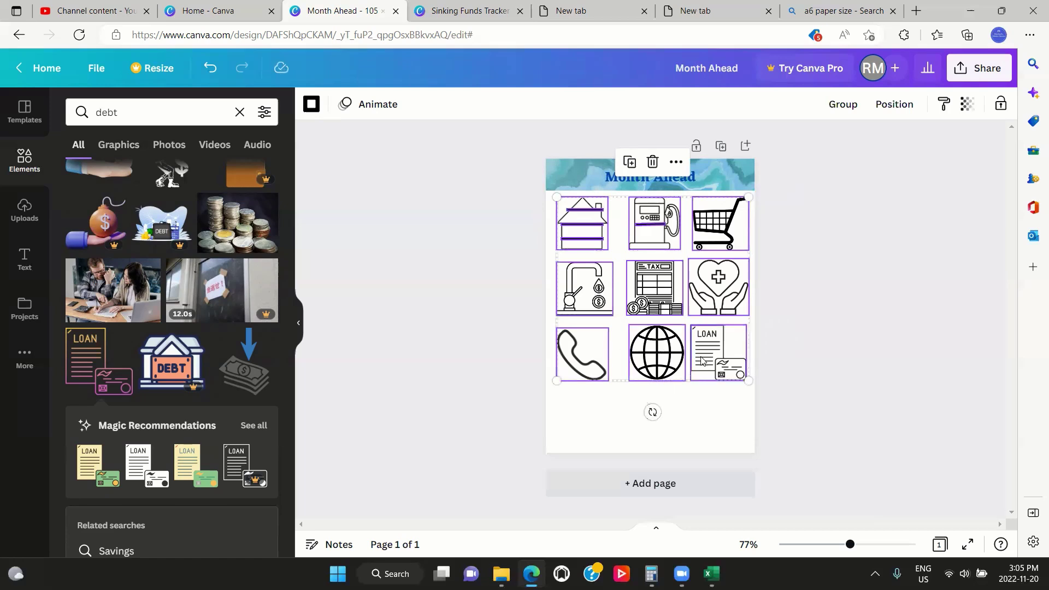
click(835, 108)
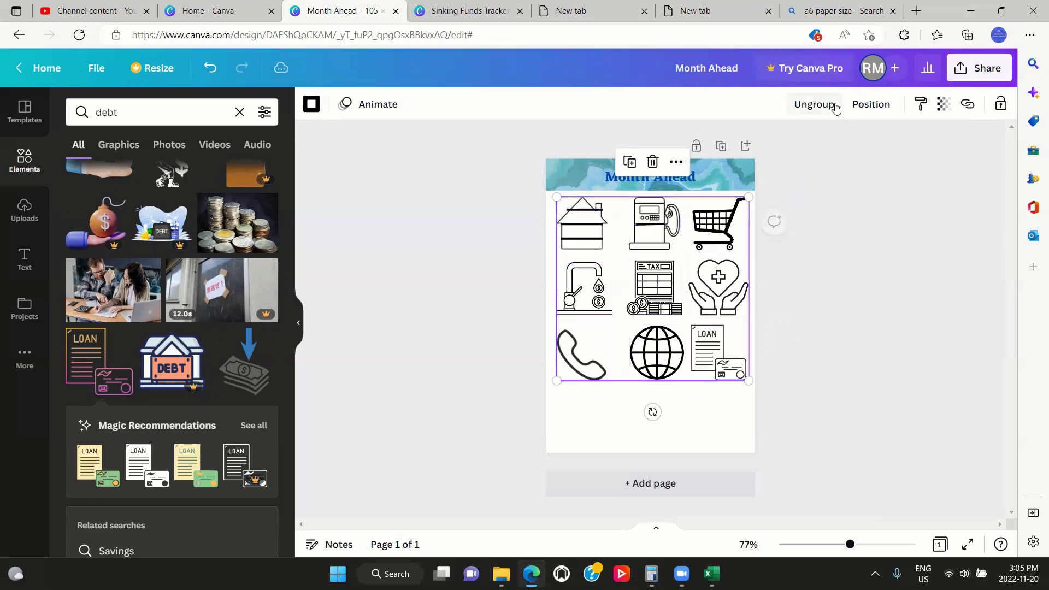
- Move the grouped icon grid down and centre it horizontally on the page, midway between the header and the page's lower edge
mouse_move(655, 259)
mouse_down()
mouse_move(653, 306)
mouse_move(653, 269)
mouse_up()
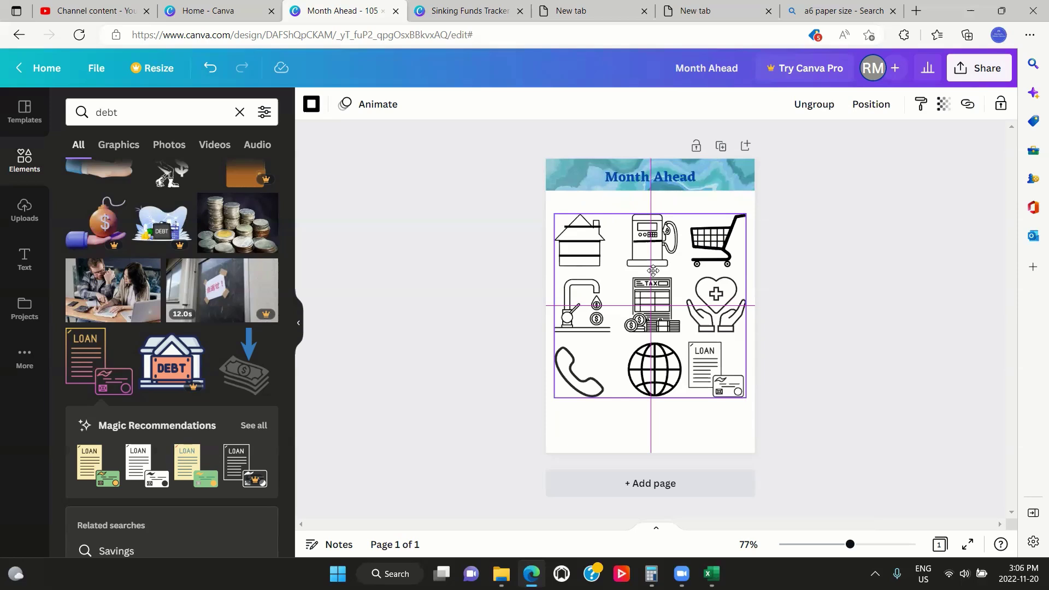
drag(653, 271, 655, 284)
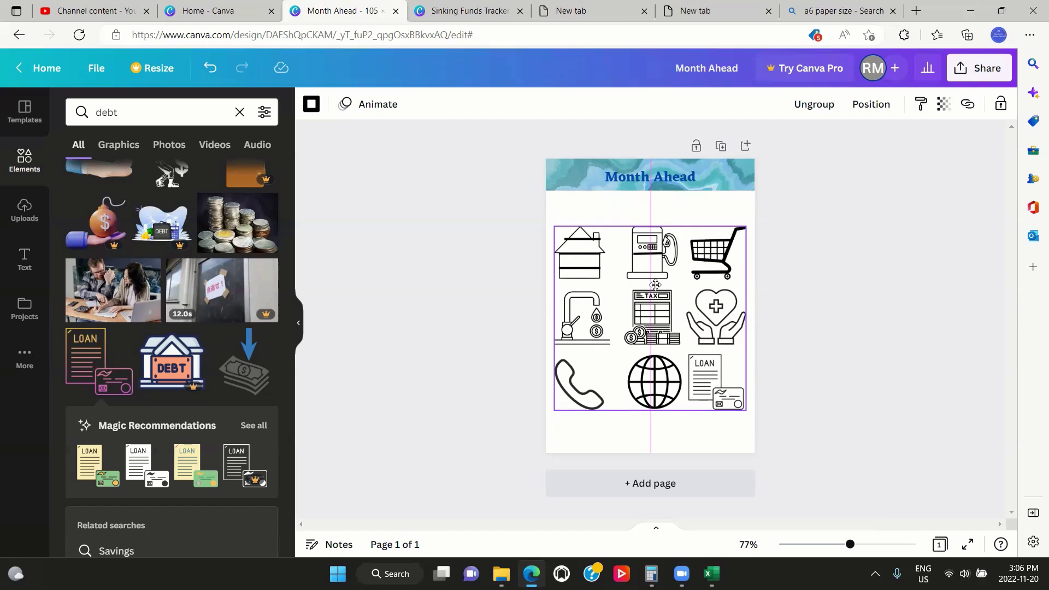
drag(655, 284, 656, 285)
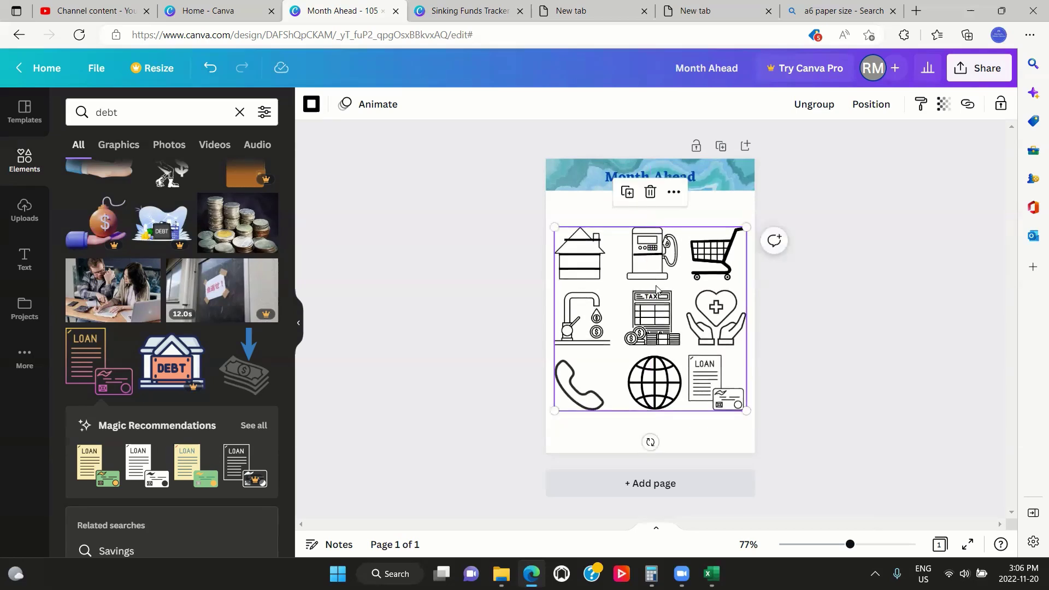
click(779, 354)
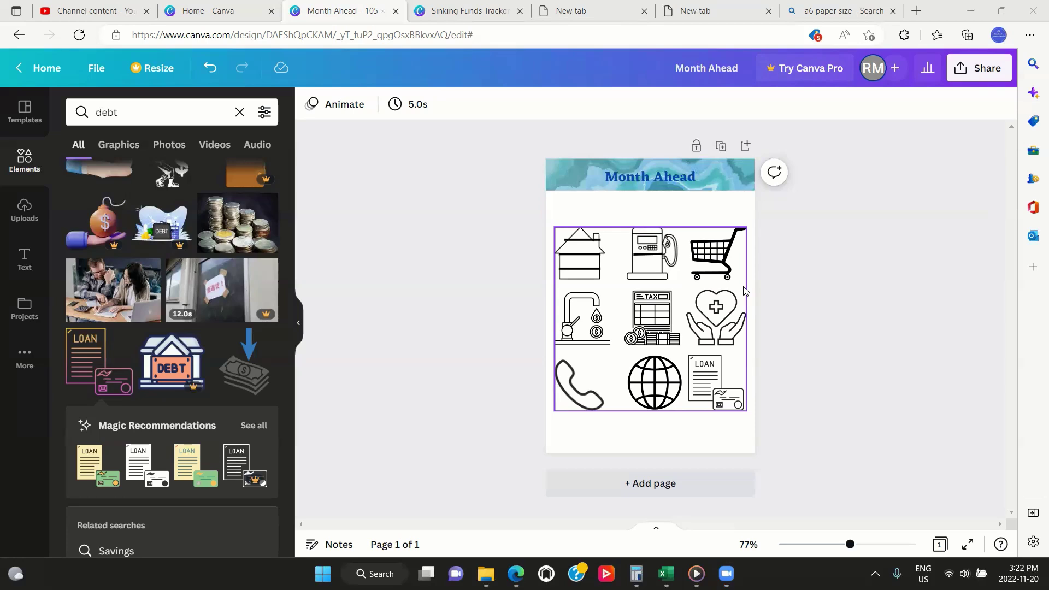
- Download the Month Ahead design as a PNG file
click(972, 70)
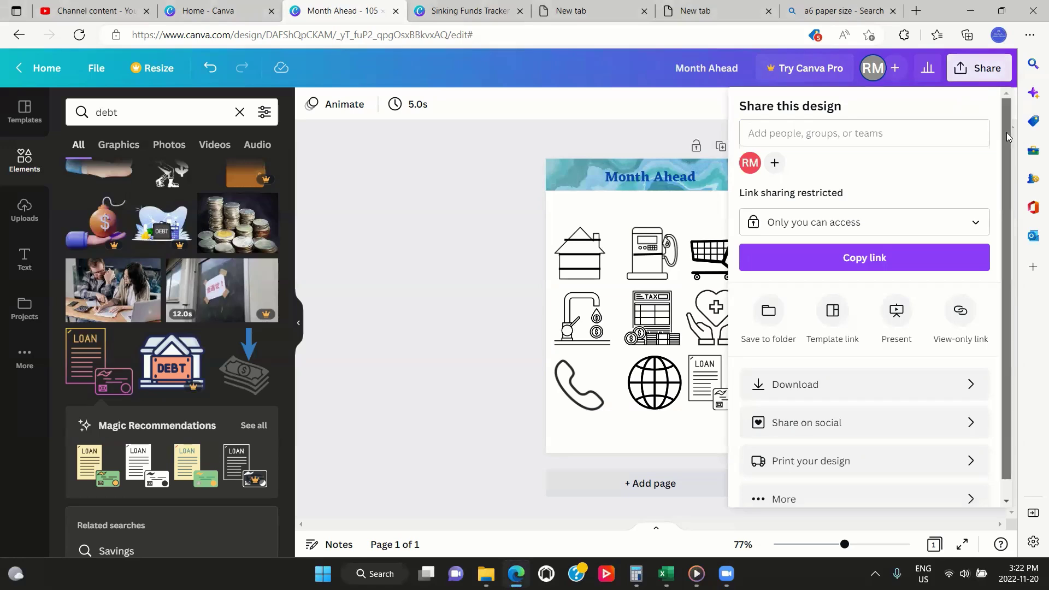
drag(1006, 132, 1000, 208)
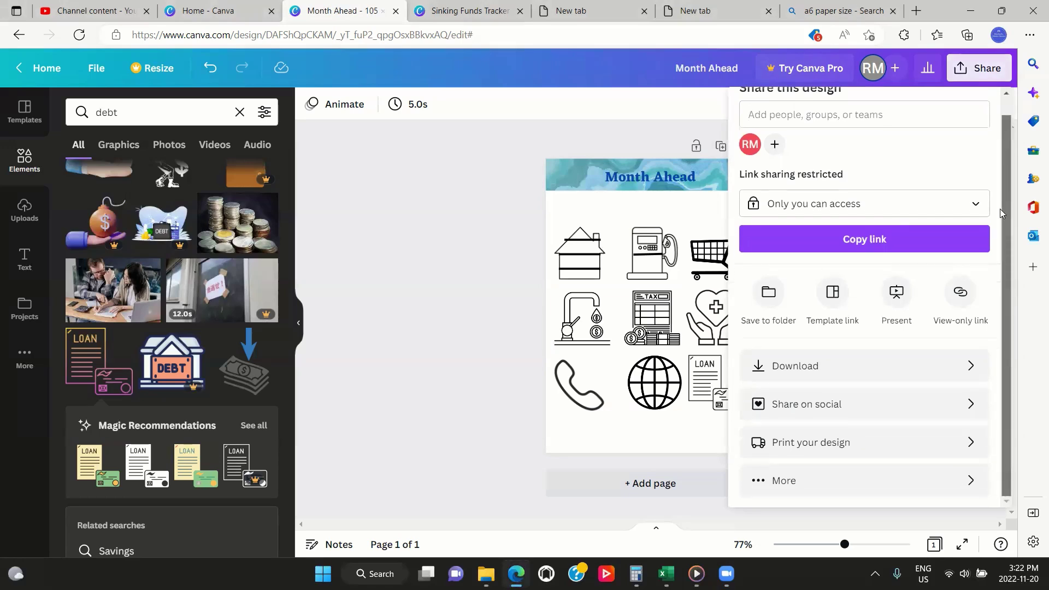
click(795, 369)
click(809, 163)
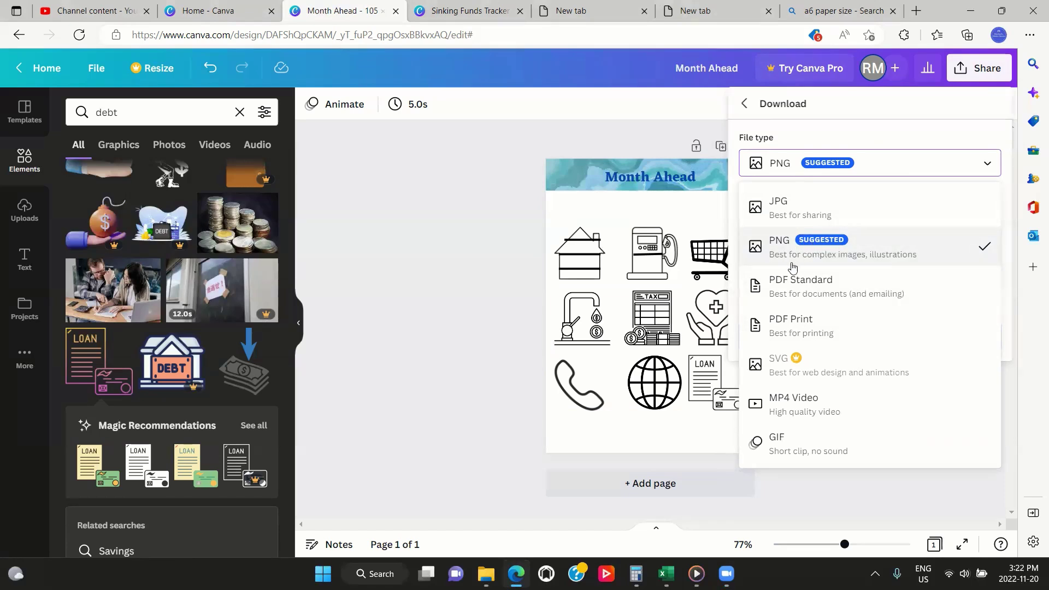
click(854, 240)
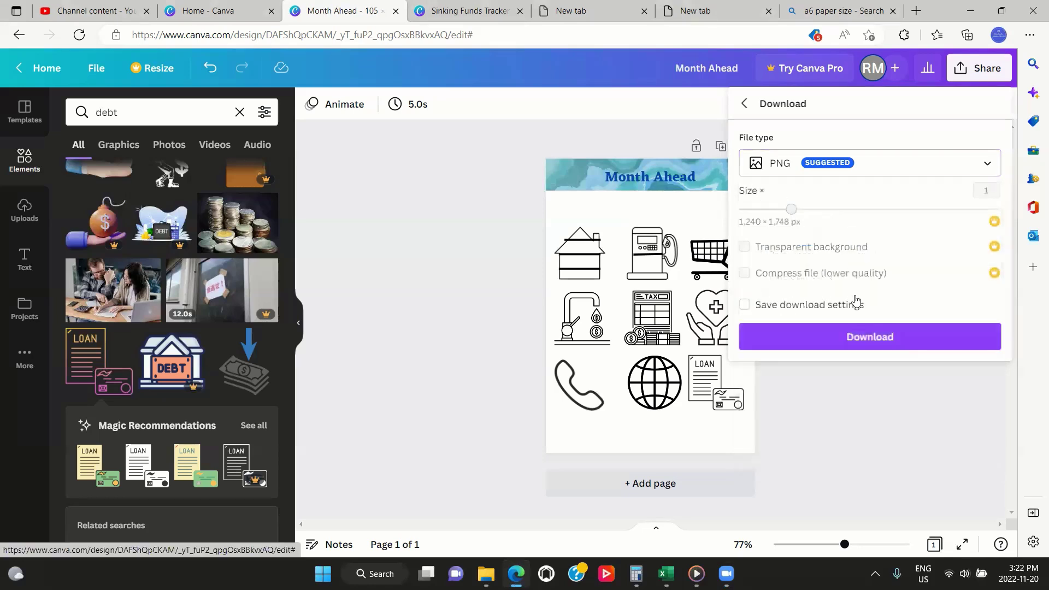
click(845, 342)
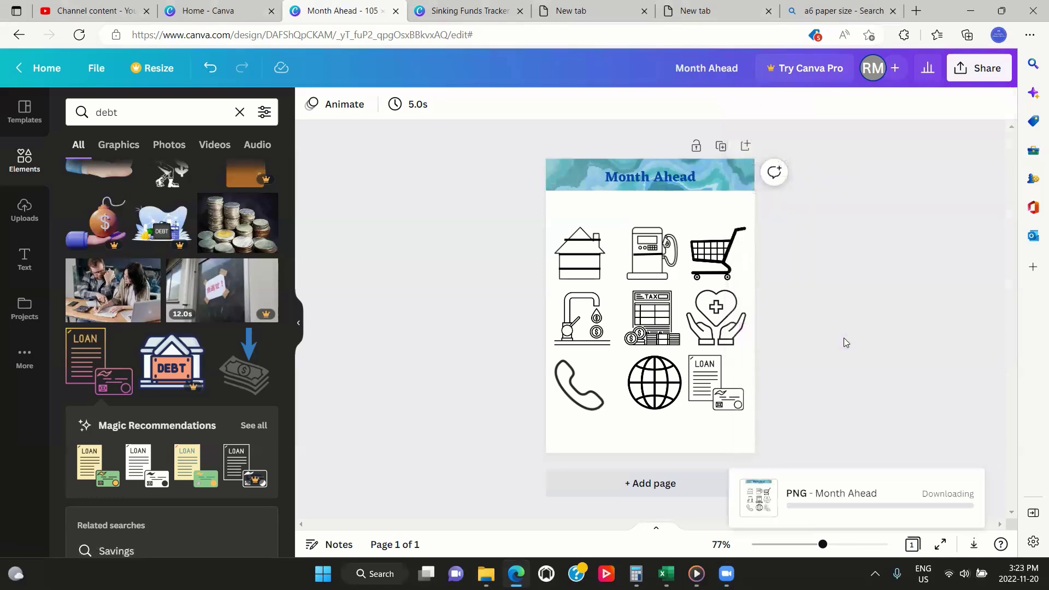